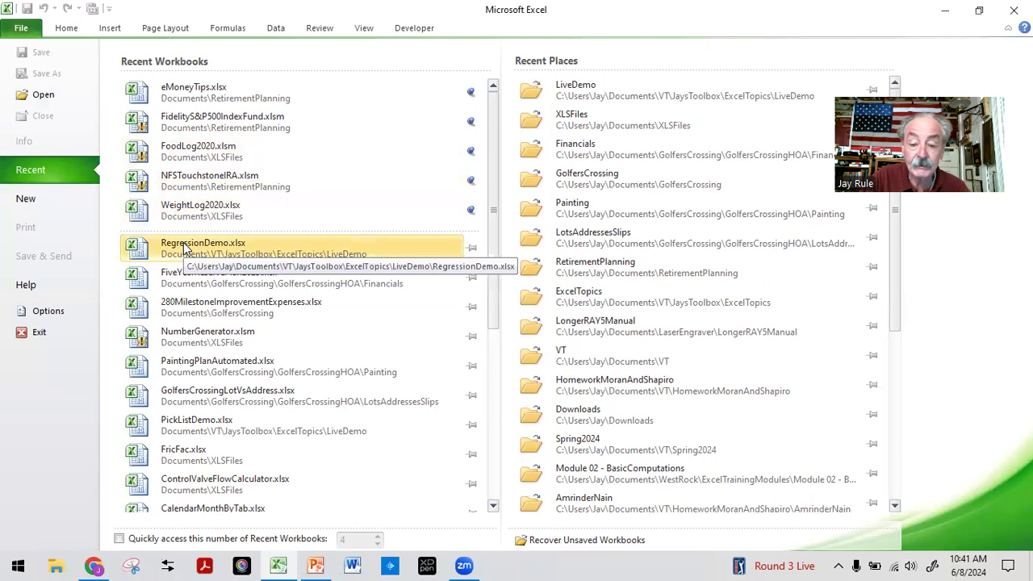
- Open the recent workbook RegressionDemo.xlsx
left_click(183, 247)
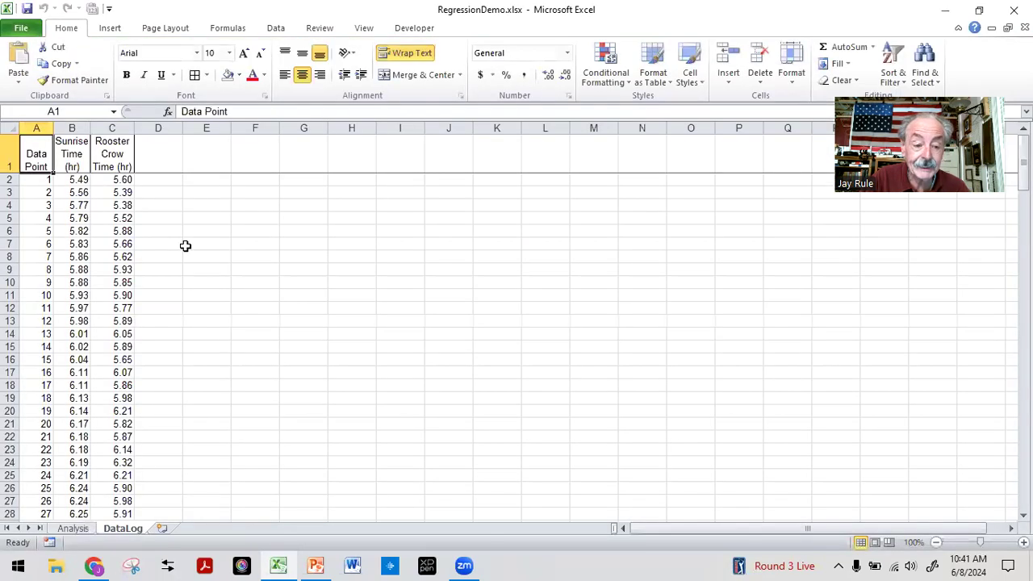
left_click(300, 246)
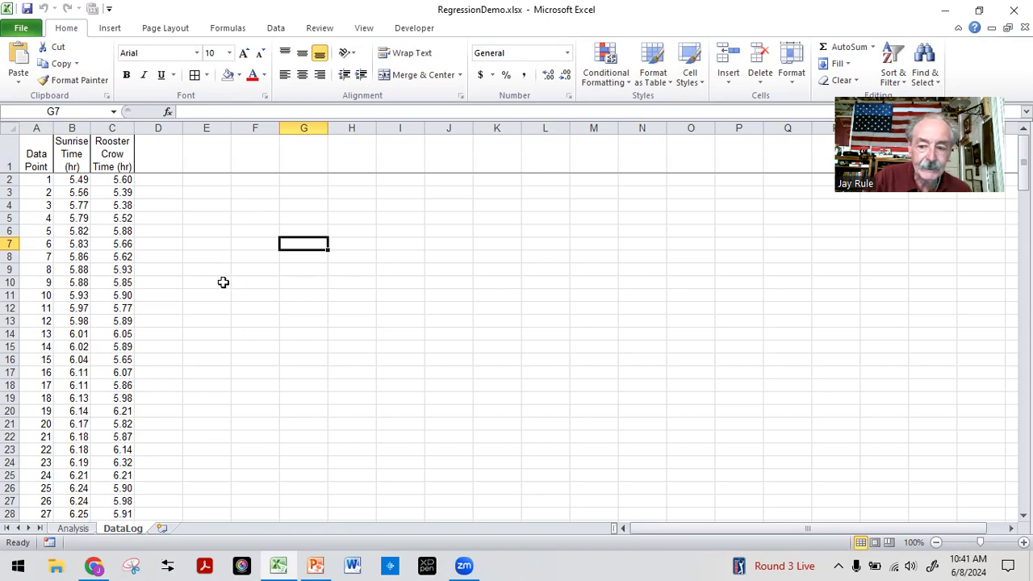
left_click(188, 252)
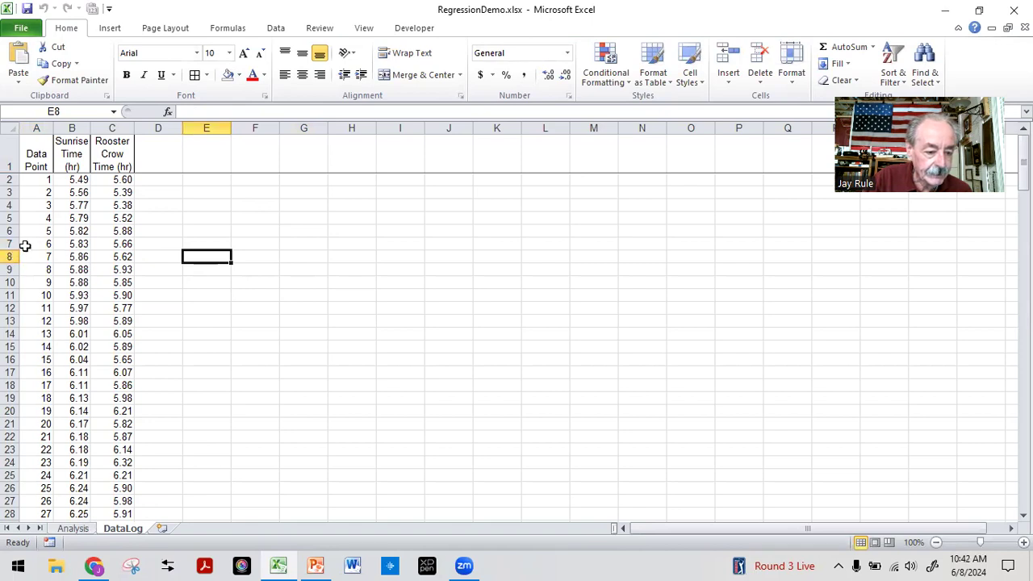
- Examine the sunrise and rooster crow times in the DataLog sheet from the first to the last data point, including the row for point 49
scroll(108, 360, "down", 6)
scroll(108, 361, "up", 6)
scroll(108, 360, "down", 6)
scroll(108, 361, "down", 4)
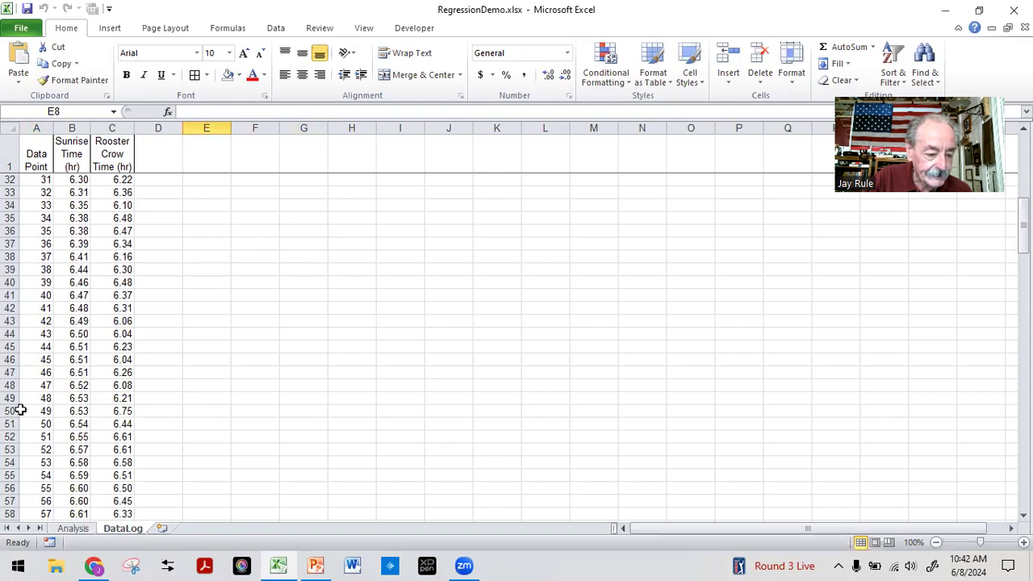
left_click_drag(24, 411, 173, 406)
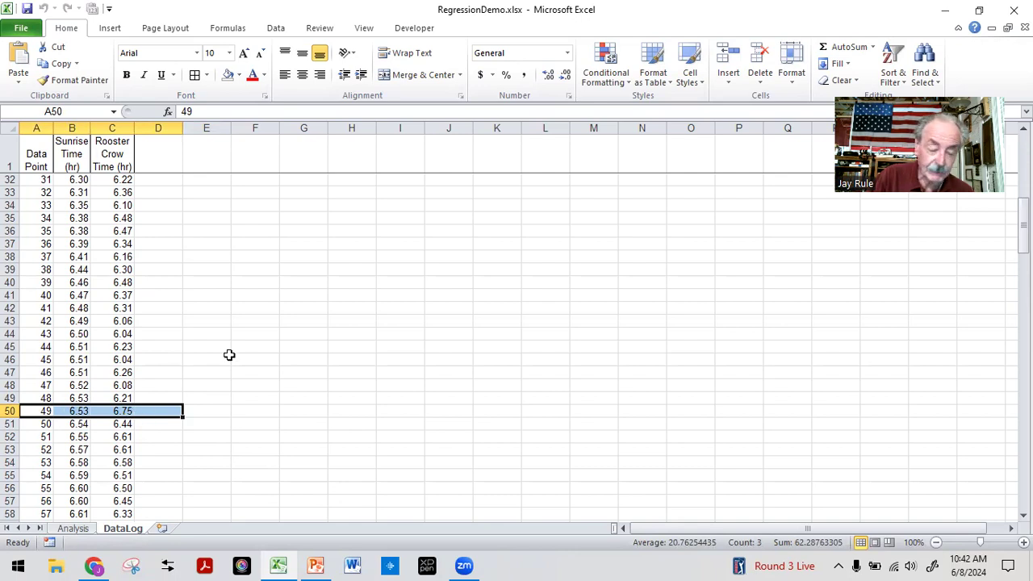
scroll(115, 396, "down", 12)
scroll(114, 394, "down", 20)
scroll(114, 395, "down", 10)
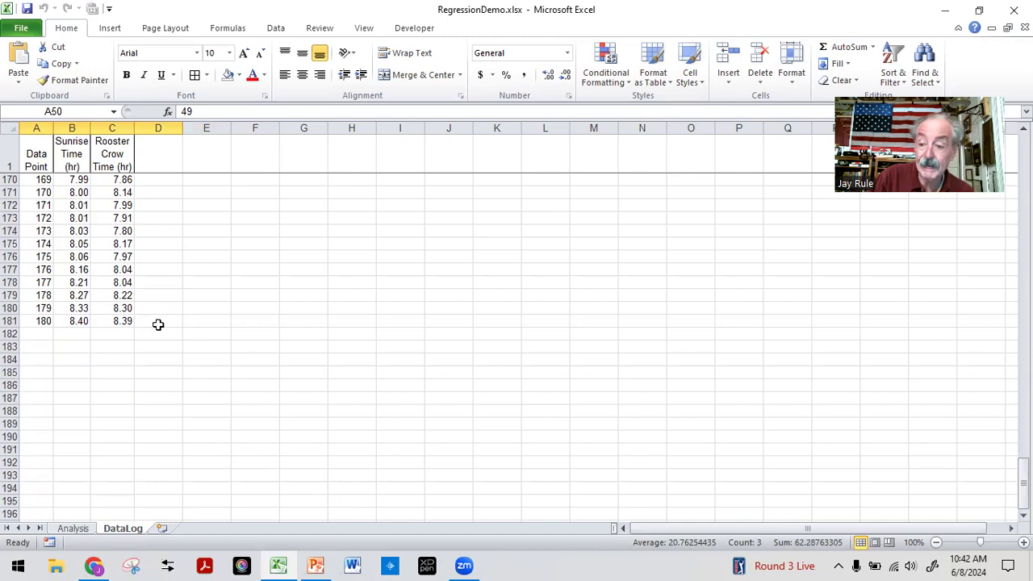
scroll(150, 331, "up", 20)
scroll(137, 337, "up", 11)
left_click(39, 180)
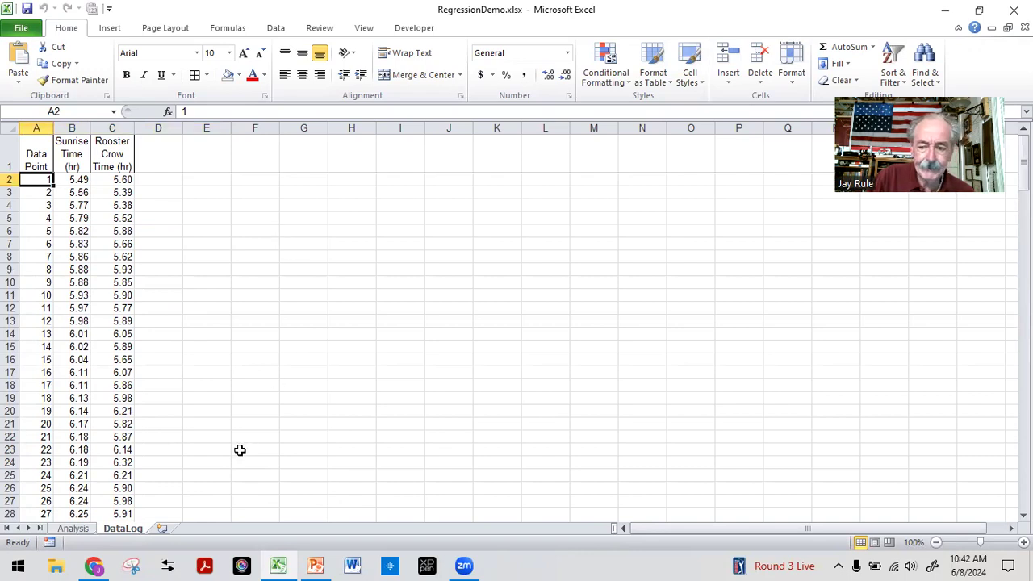
scroll(166, 449, "down", 20)
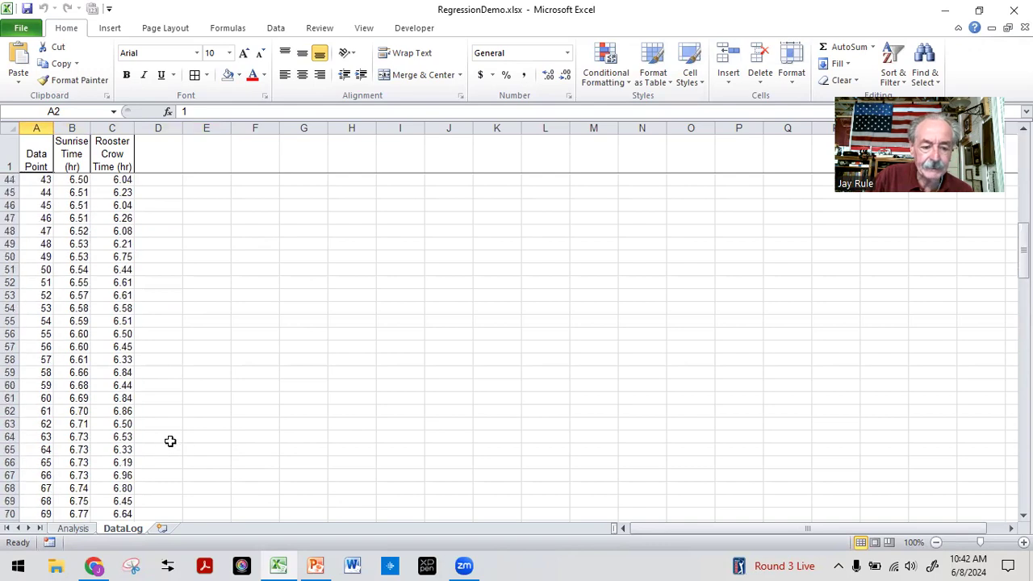
scroll(176, 437, "down", 20)
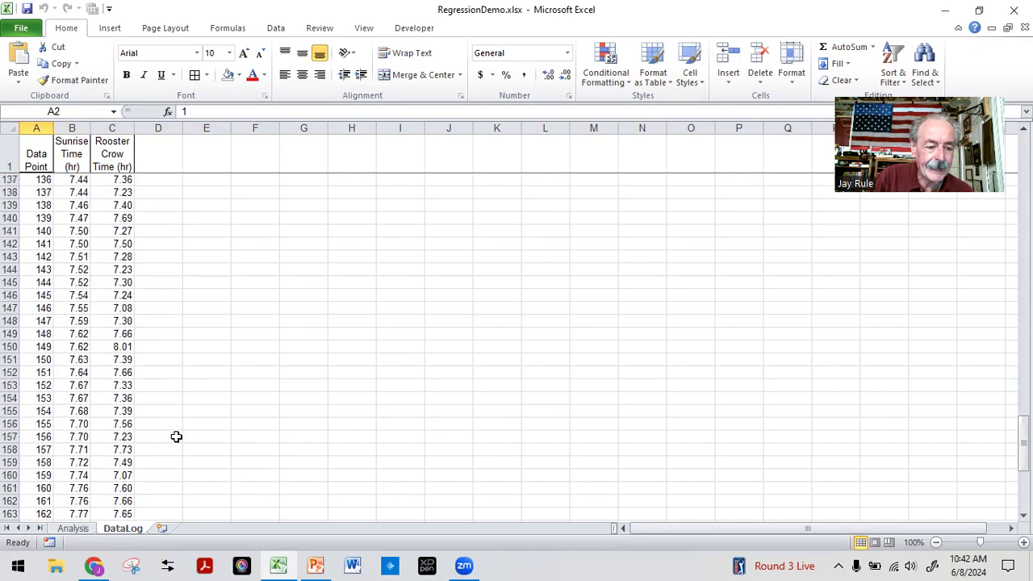
scroll(176, 437, "up", 20)
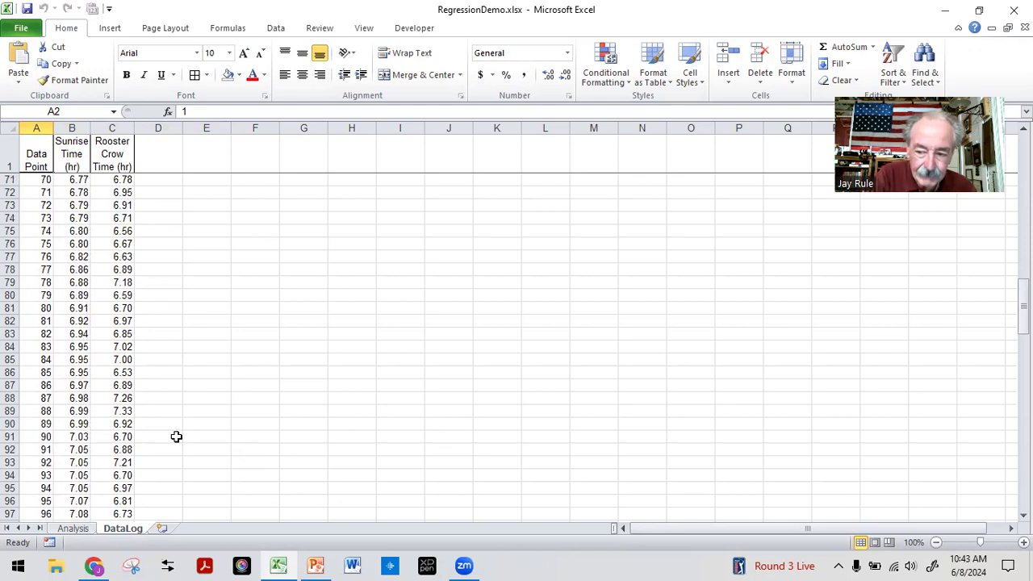
- On the Analysis sheet, enter =COUNT(DataLog!A:A) as the sunrise time count in B5 and add borders to the cell
left_click(88, 529)
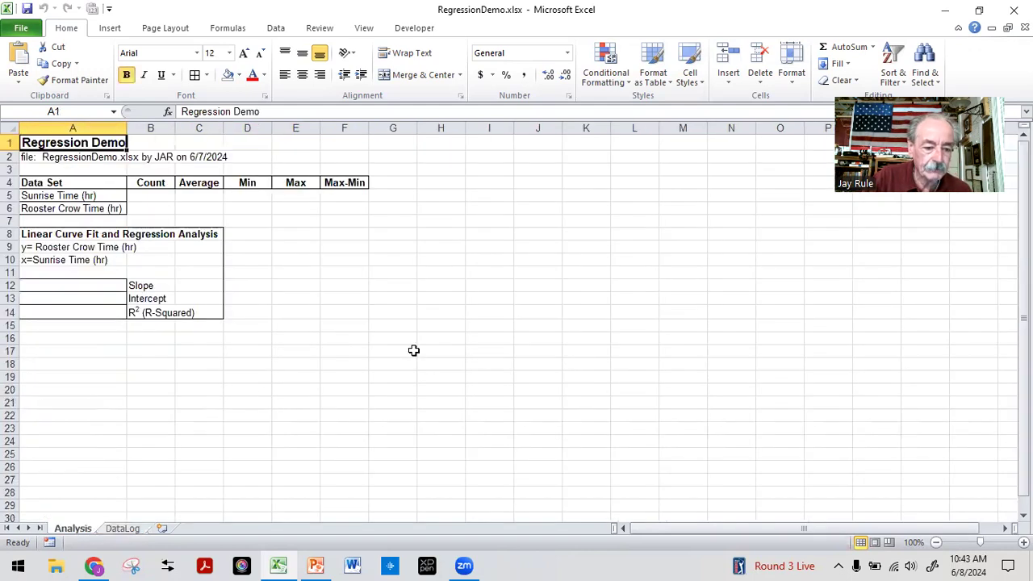
left_click(68, 377)
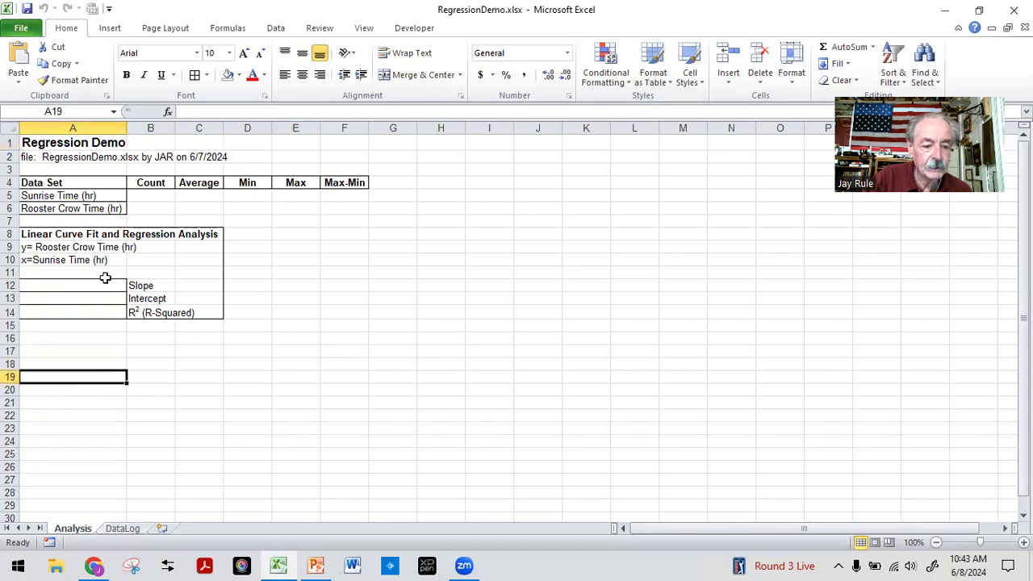
left_click(142, 197)
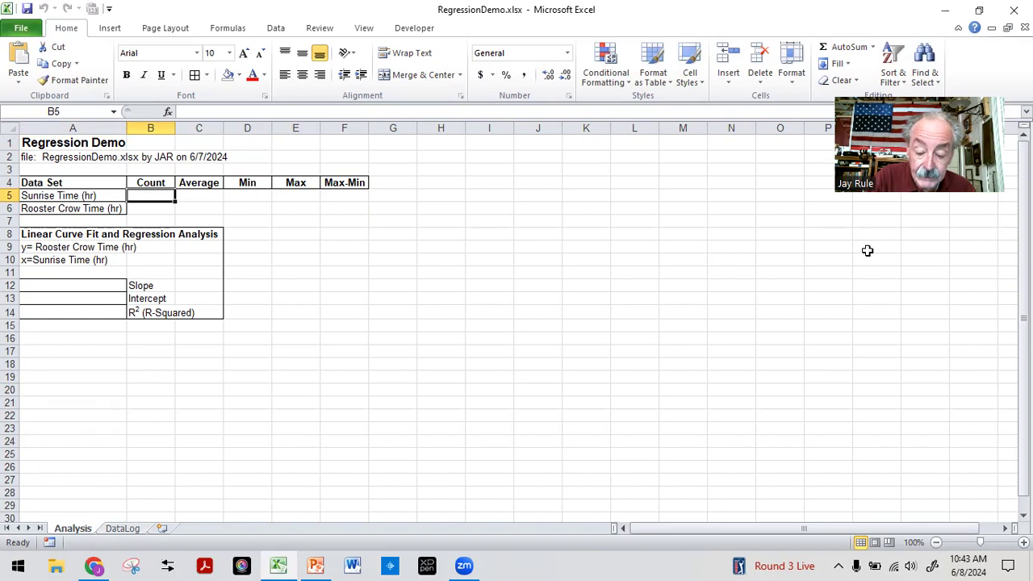
type("=")
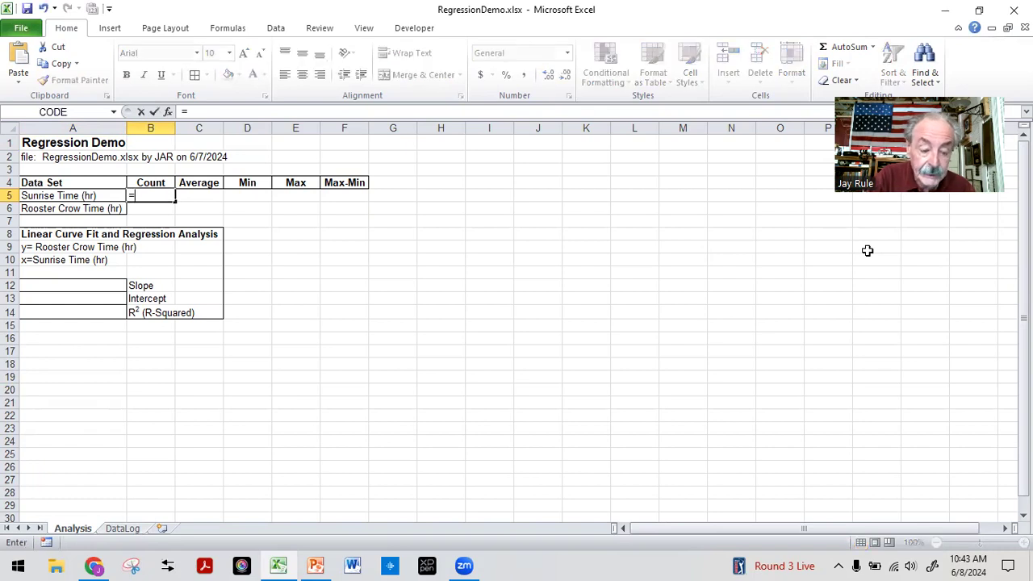
type("count(")
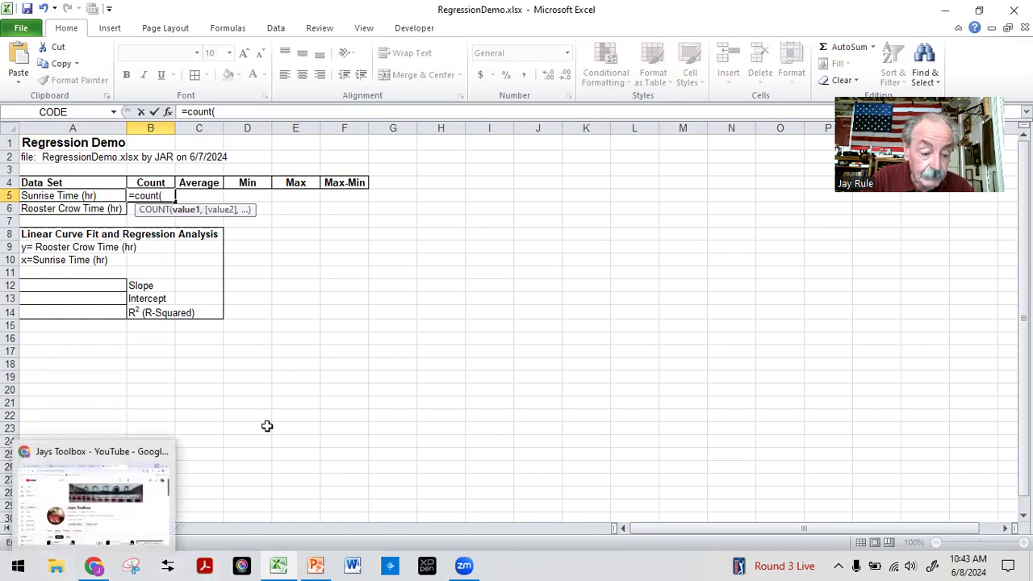
left_click(128, 528)
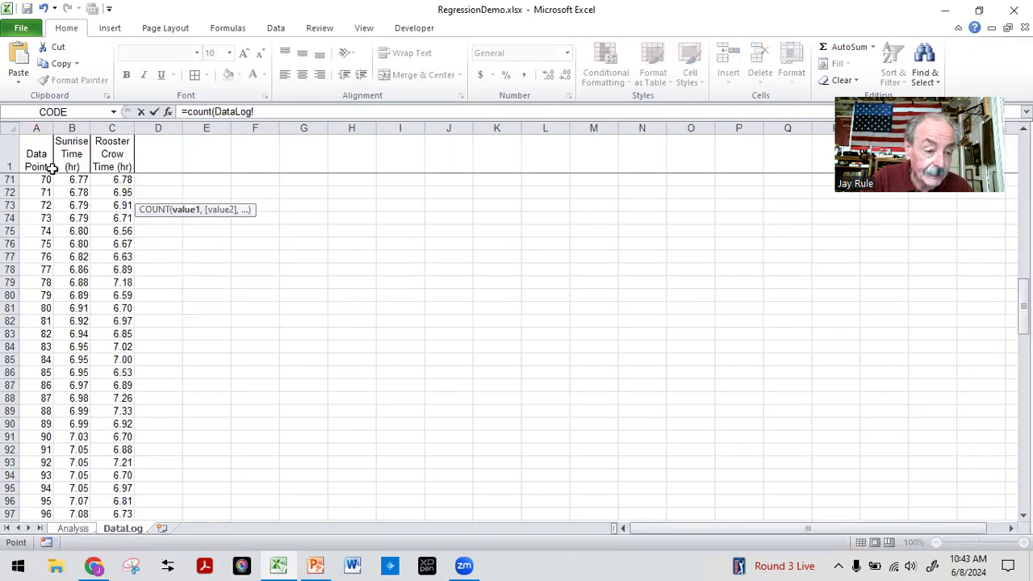
left_click(31, 125)
type(")")
key("Return")
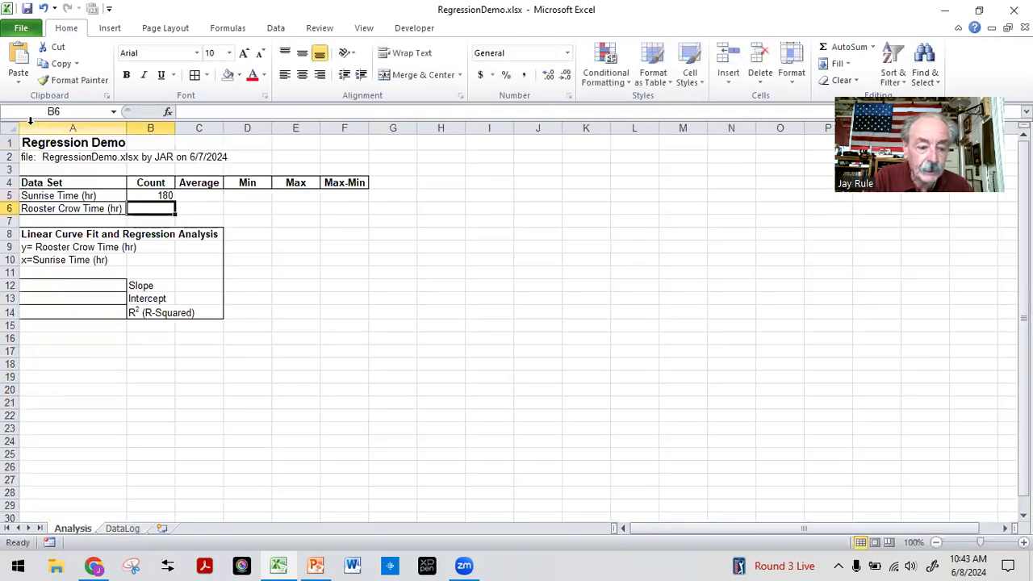
left_click(153, 195)
left_click(193, 78)
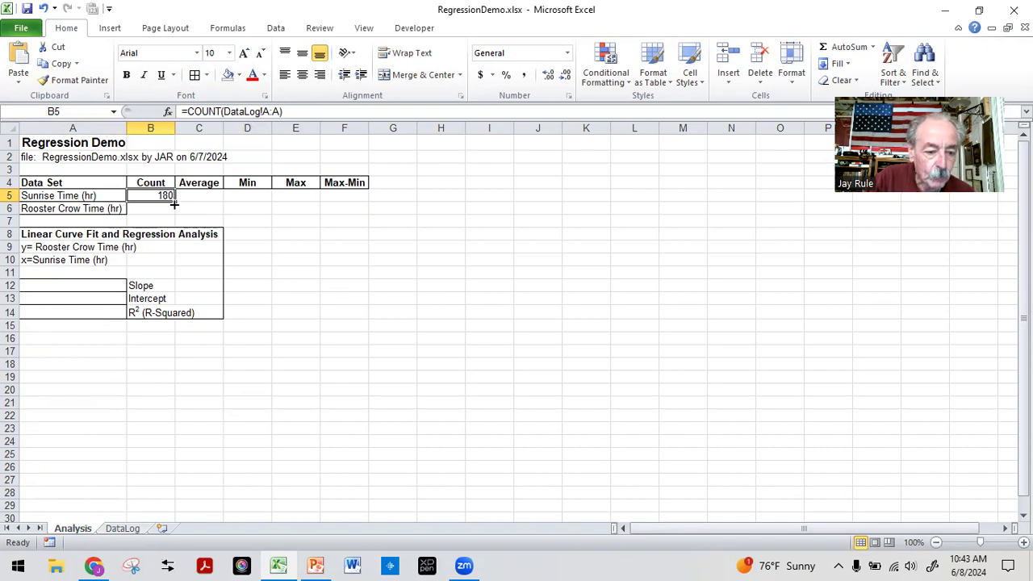
- Fill the count formula from B5 into C5 and check which DataLog column the copy refers to
left_click_drag(175, 203, 214, 205)
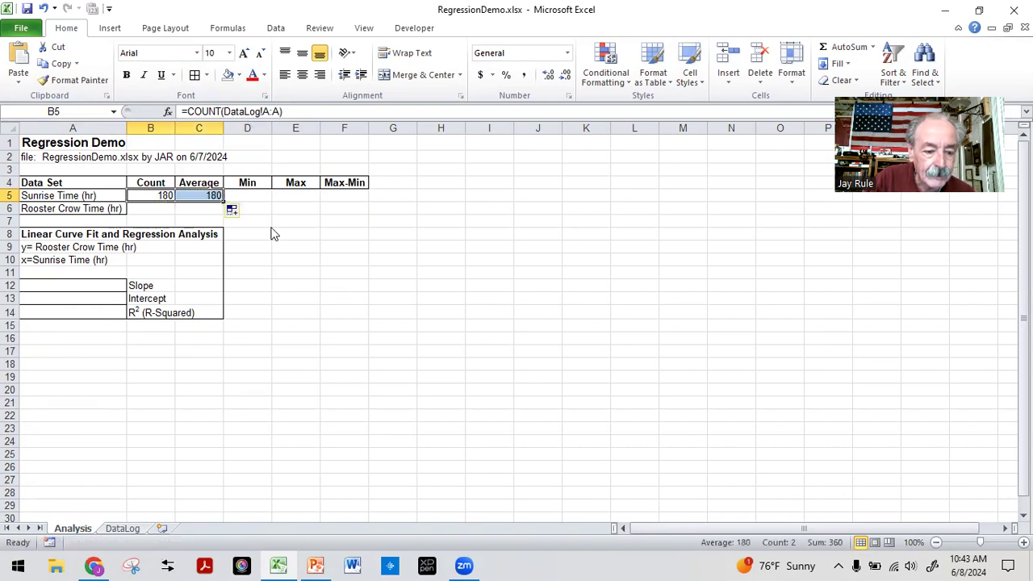
left_click(274, 232)
left_click(193, 198)
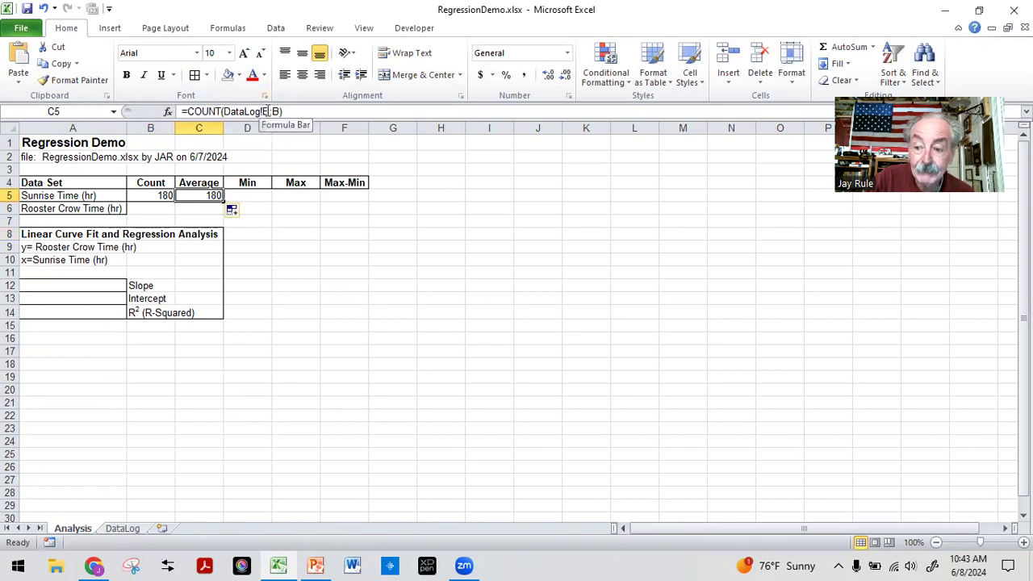
left_click(125, 529)
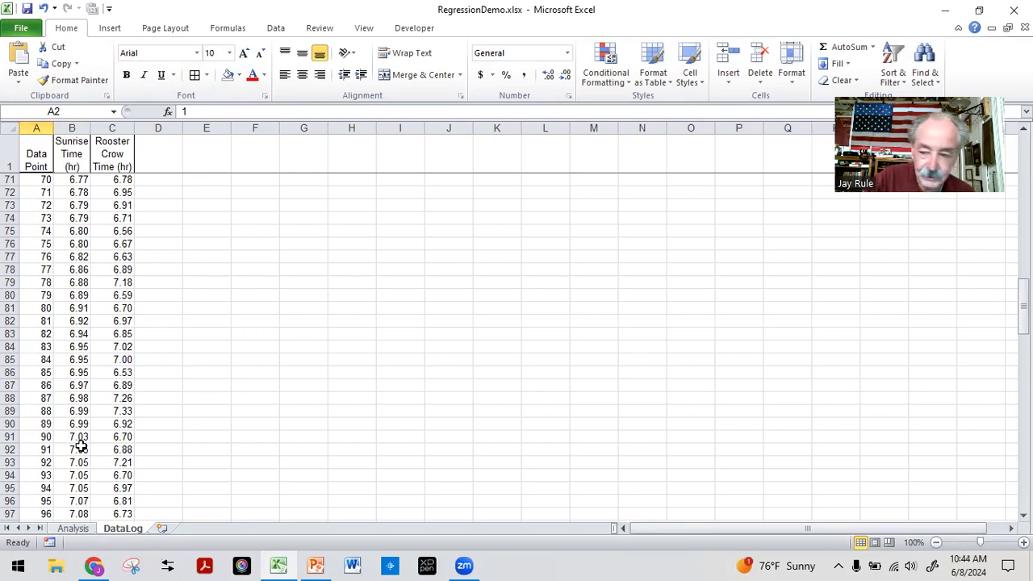
left_click(64, 531)
left_click(259, 327)
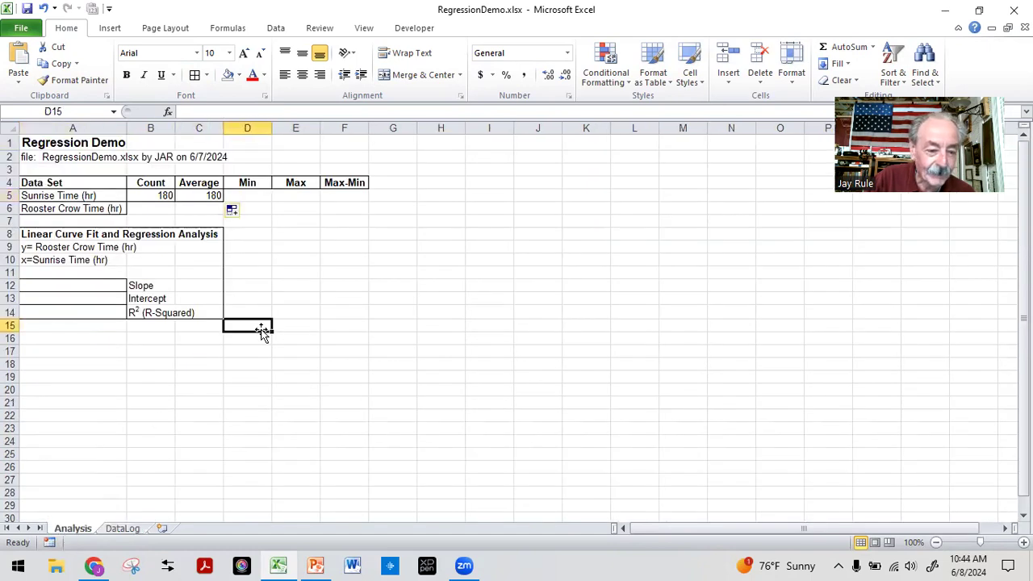
- Change the range in the B5 count formula to the sunrise time column, giving =COUNT(DataLog!B:B)
left_click(146, 195)
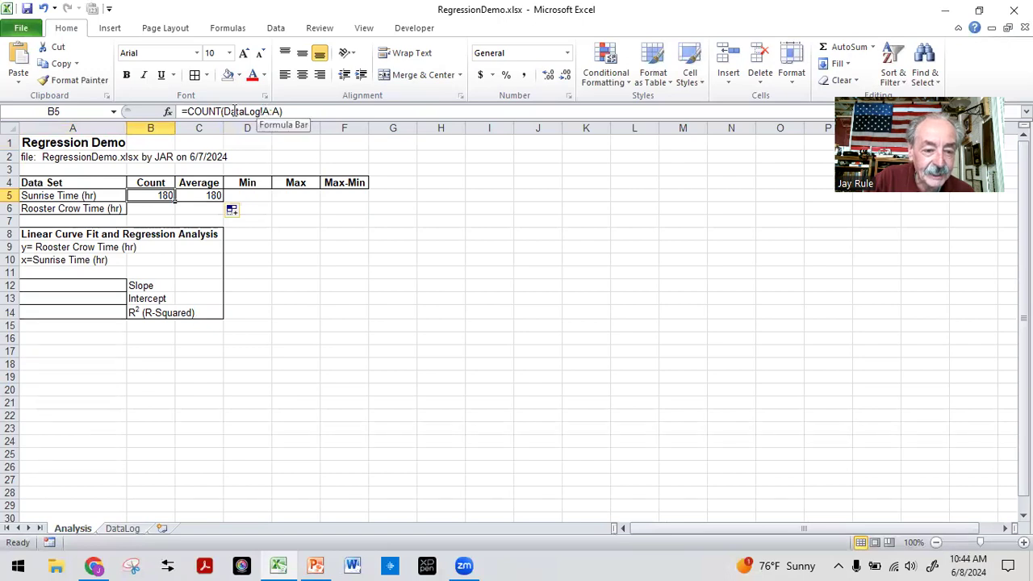
left_click_drag(223, 114, 272, 110)
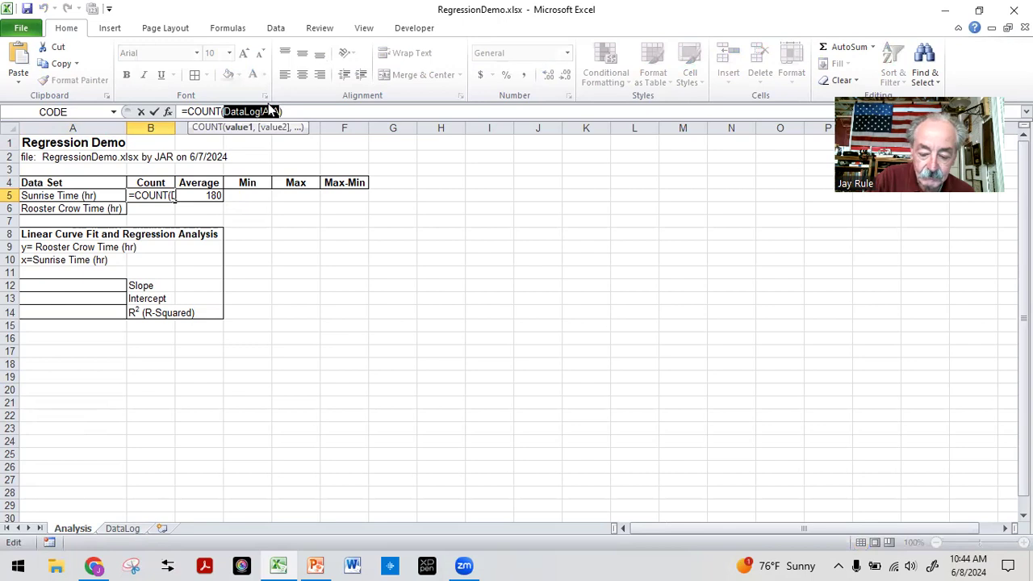
key("BackSpace")
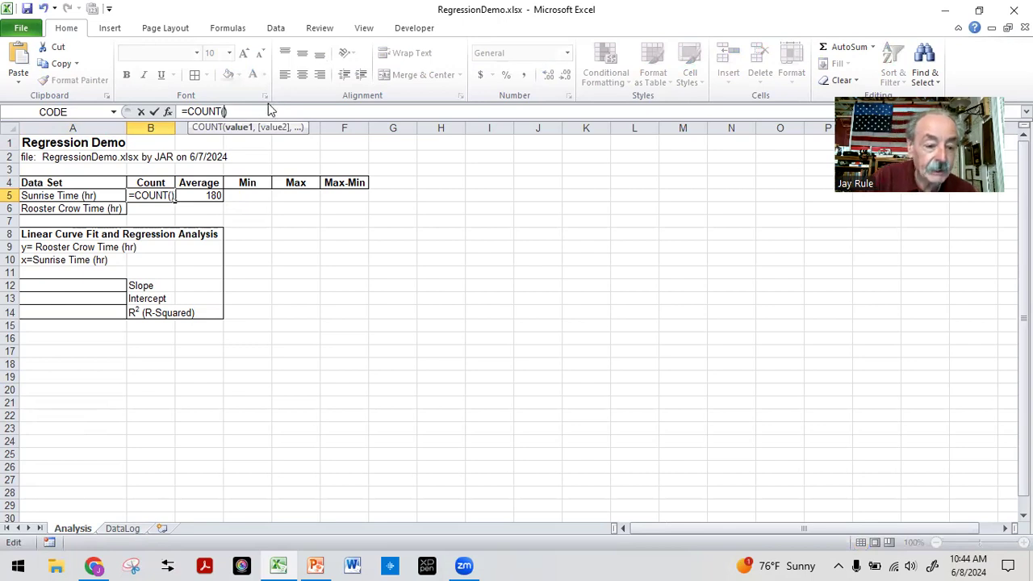
left_click(132, 531)
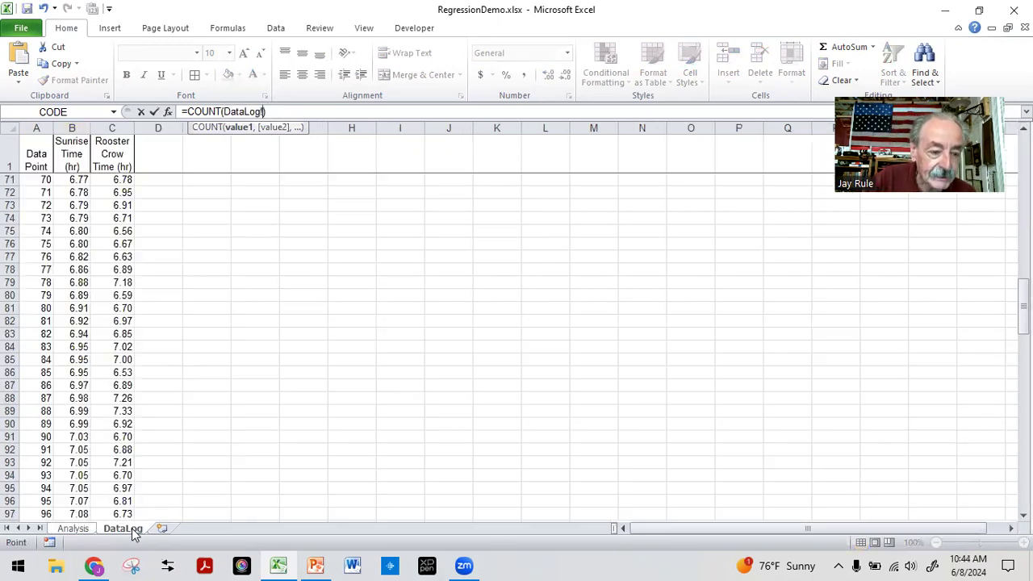
left_click(71, 123)
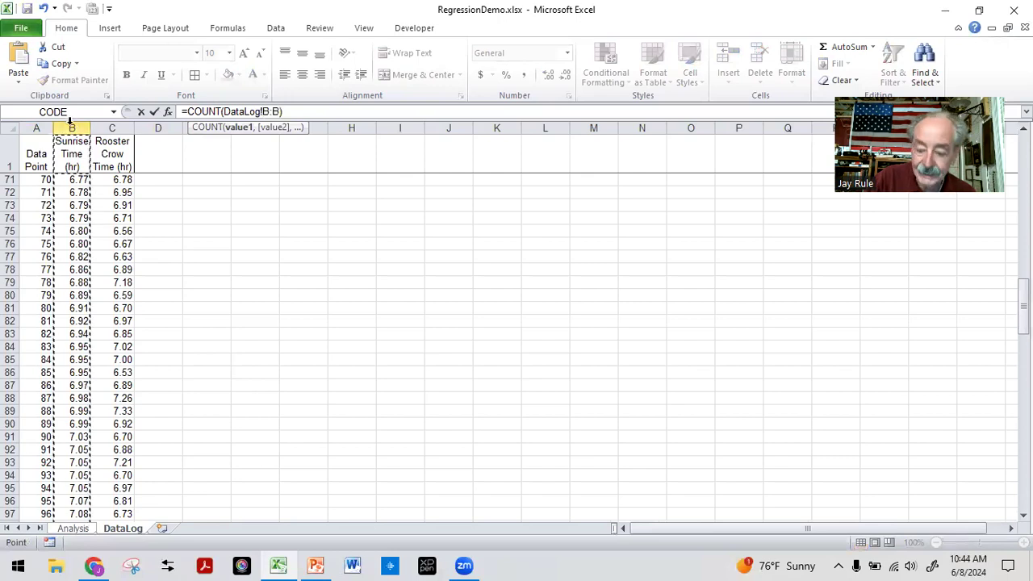
key("Return")
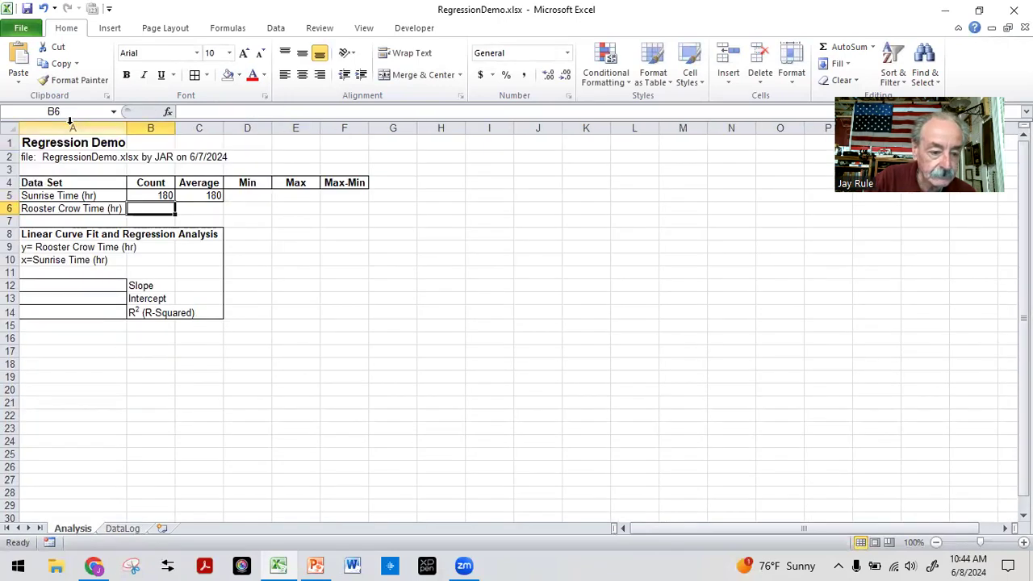
- Fill the B5 formula into C5 as =COUNT(DataLog!C:C) and move that cell to B6 as the rooster crow count
left_click(164, 196)
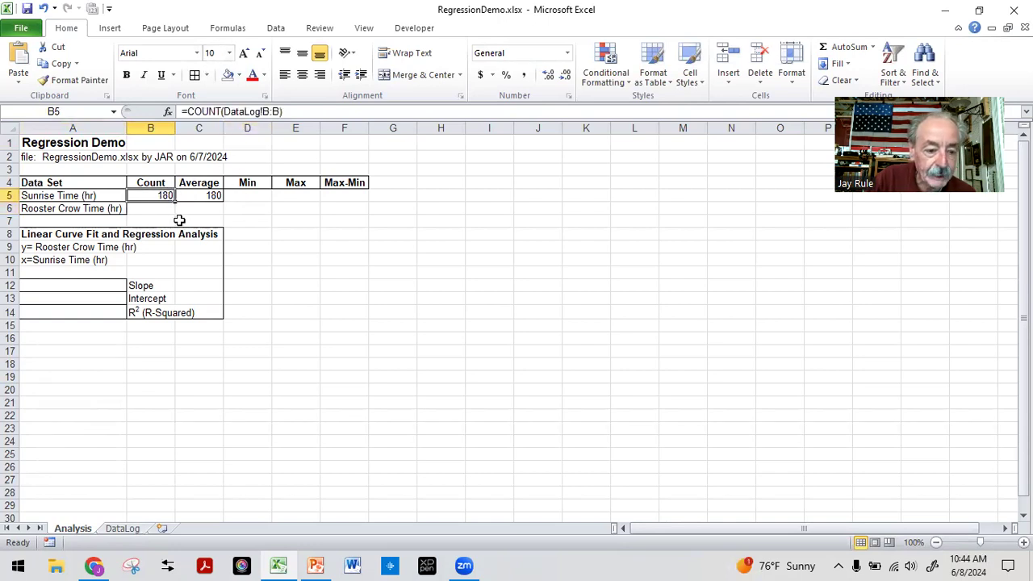
left_click_drag(176, 202, 223, 202)
left_click(296, 231)
left_click(212, 197)
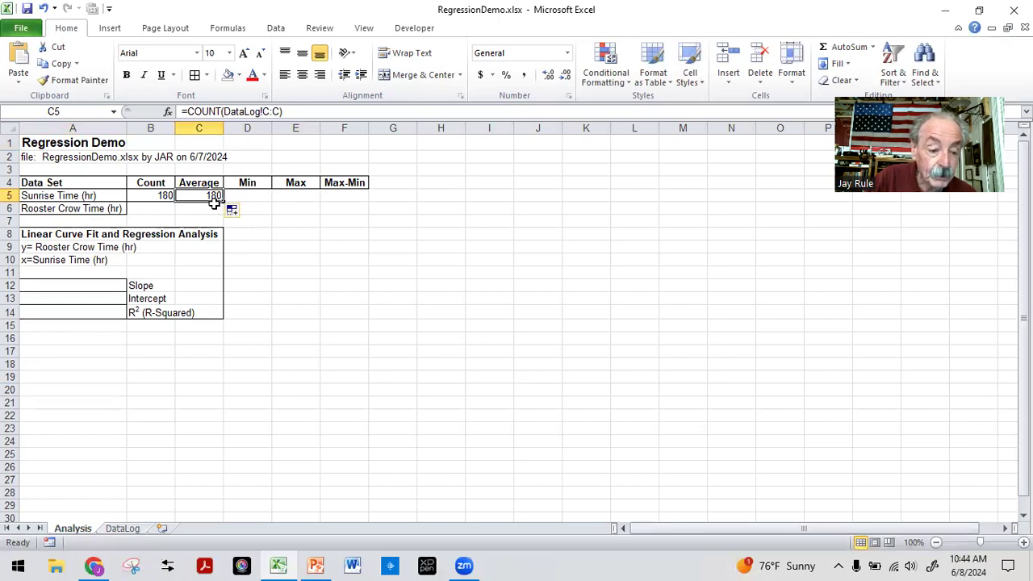
left_click_drag(214, 202, 176, 219)
left_click(372, 238)
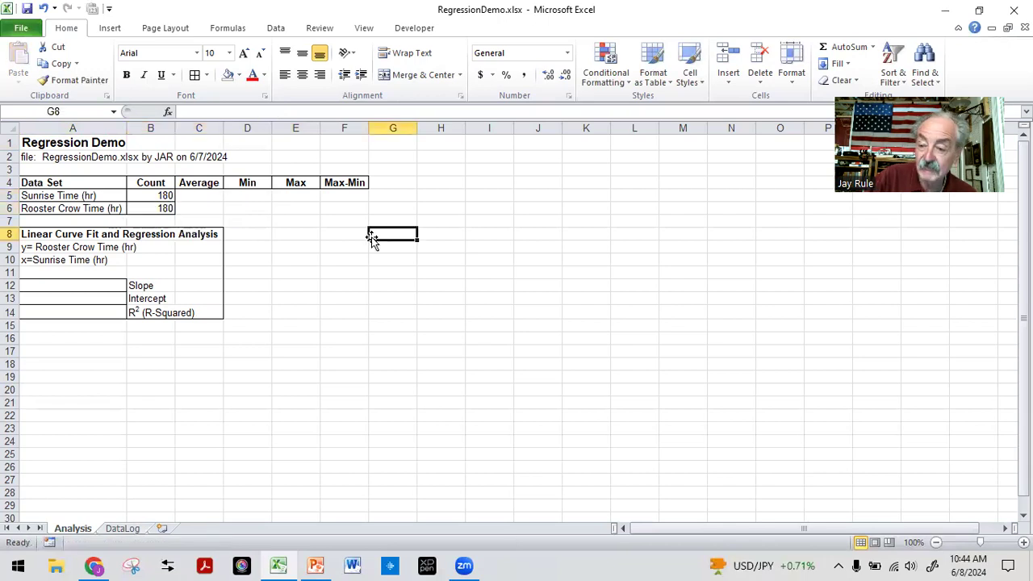
- Enter =AVERAGE(DataLog!B:B) as the sunrise time average in C5 and add borders to the cell
left_click(197, 195)
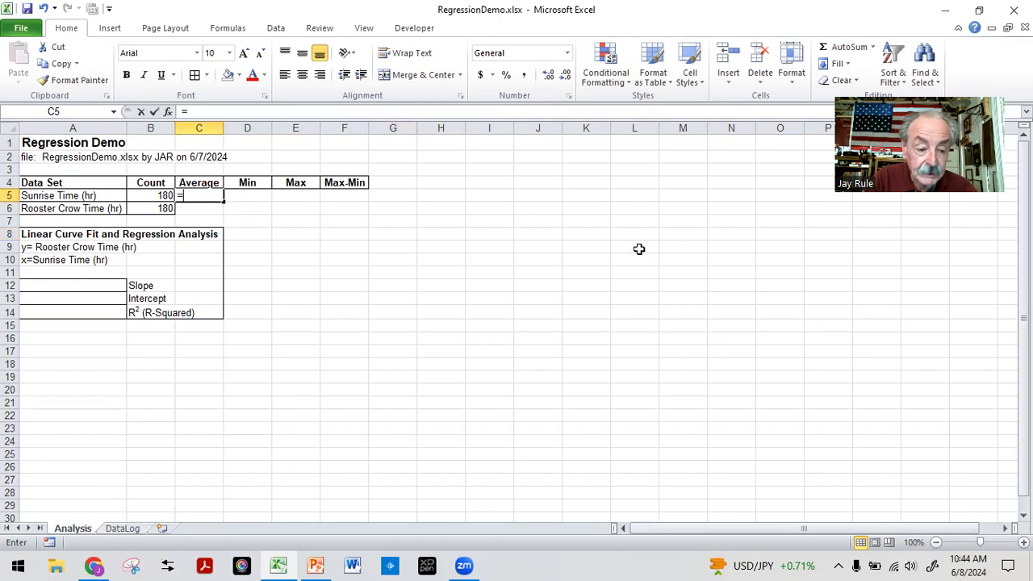
type("=")
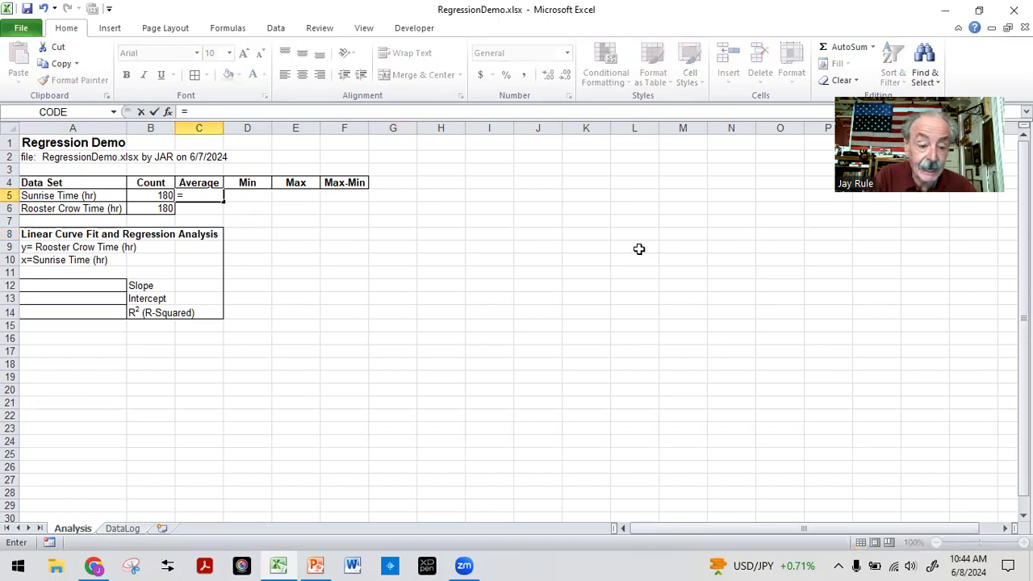
type("aver")
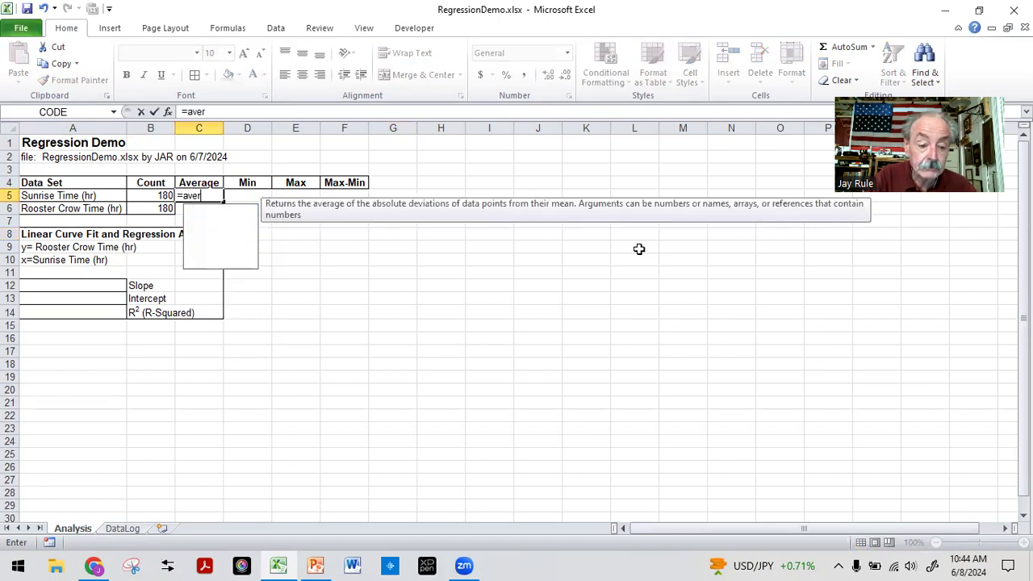
type("age(")
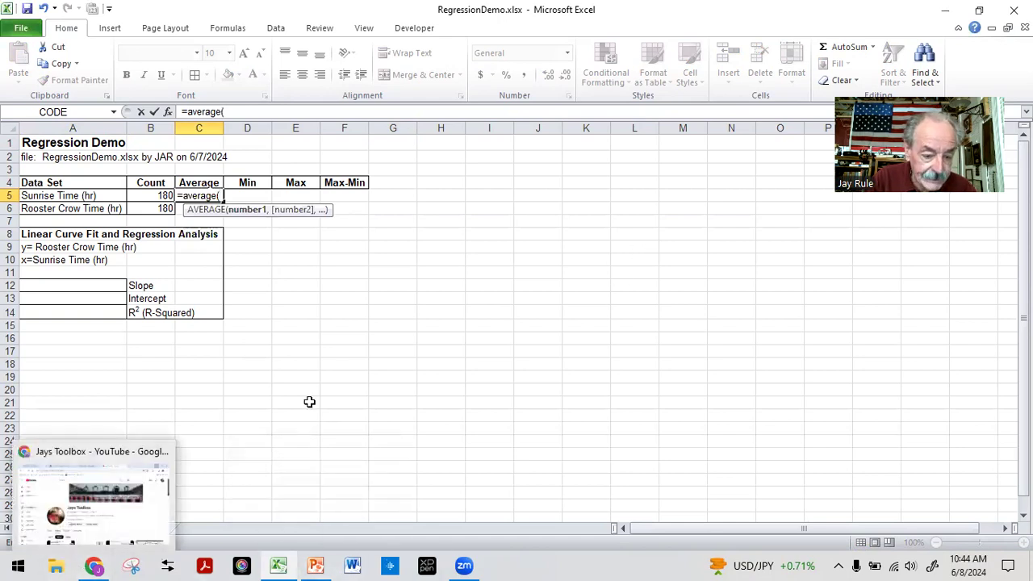
left_click(123, 528)
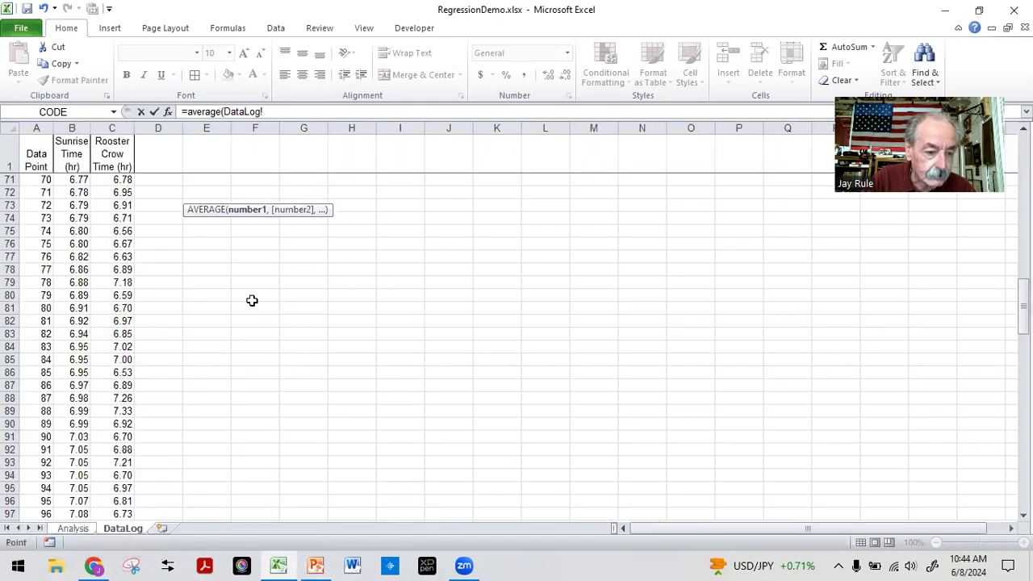
left_click(71, 128)
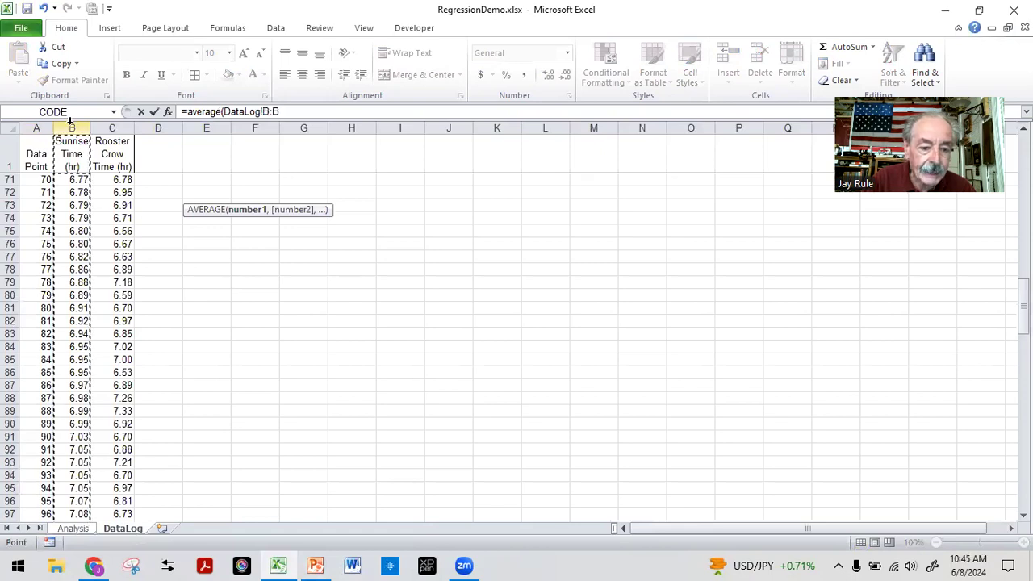
type(")")
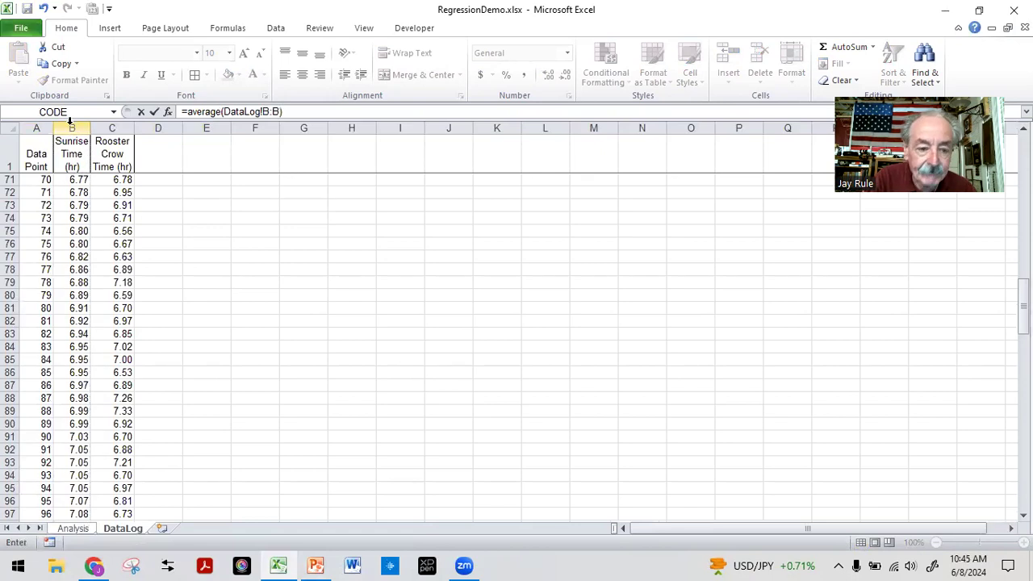
key("Return")
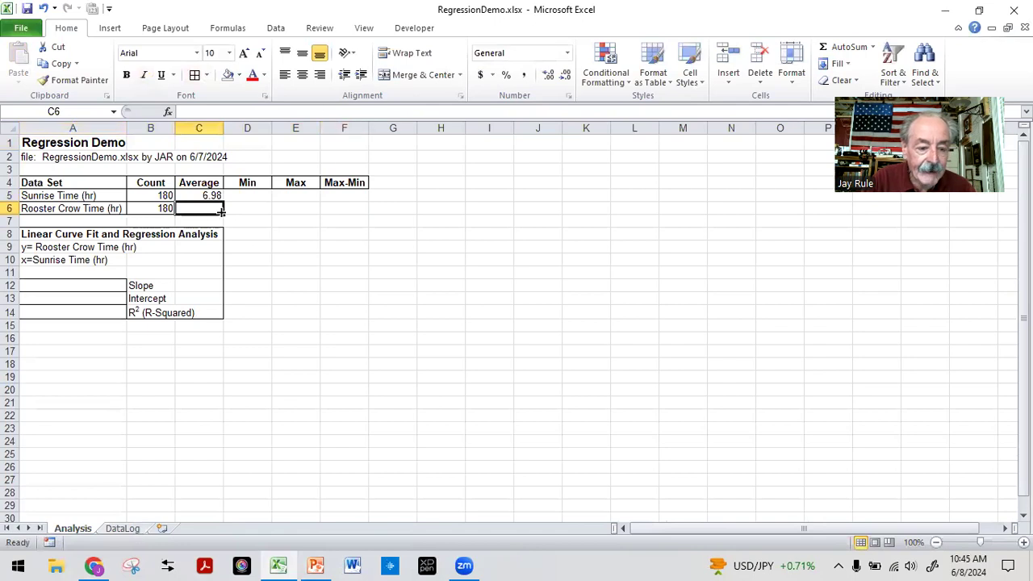
left_click(201, 195)
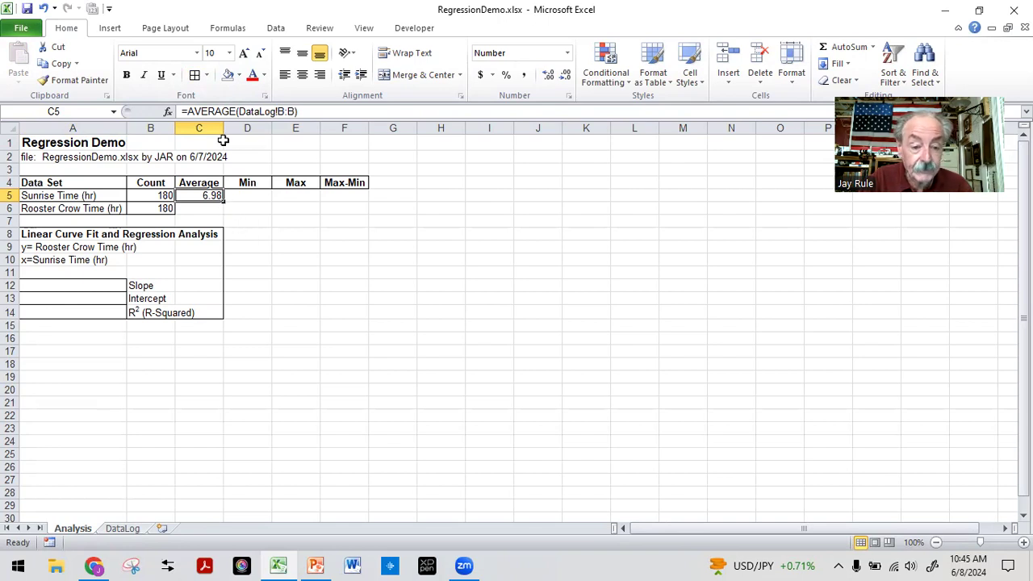
- Fill the C5 formula into D5 as =AVERAGE(DataLog!C:C) and move that cell to C6 as the rooster crow average
left_click_drag(225, 201, 256, 194)
left_click(256, 195)
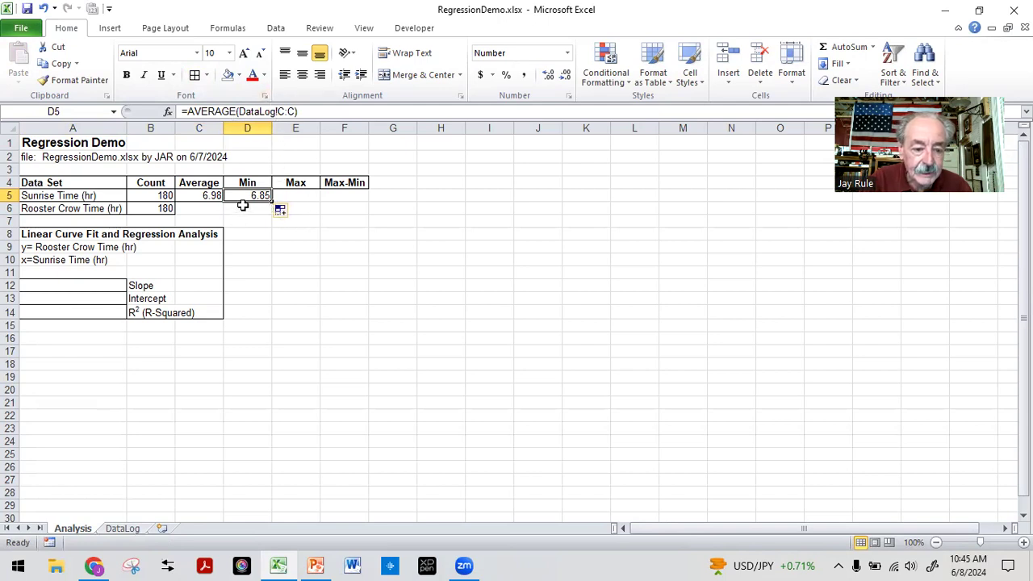
left_click_drag(245, 200, 211, 216)
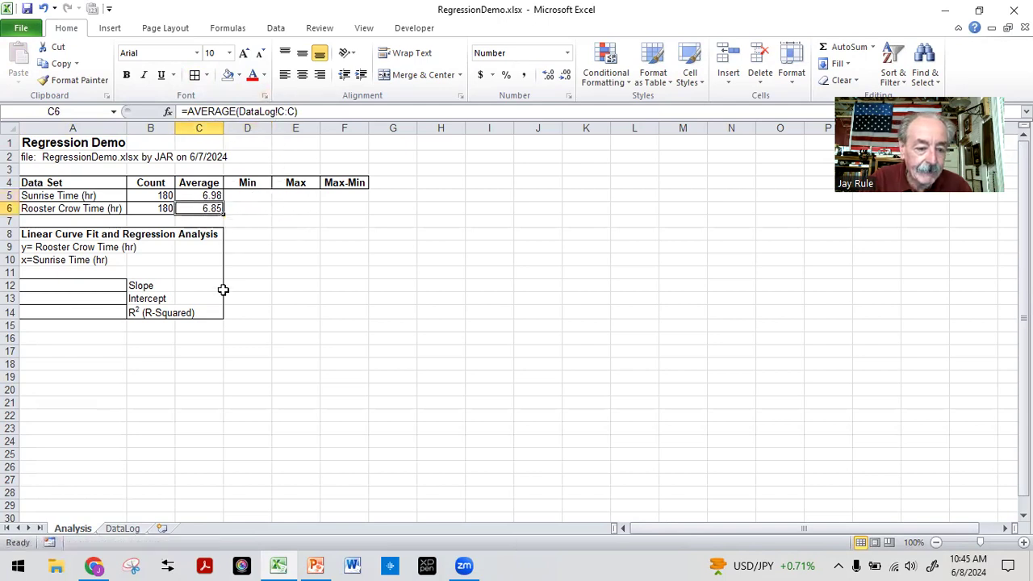
left_click(283, 299)
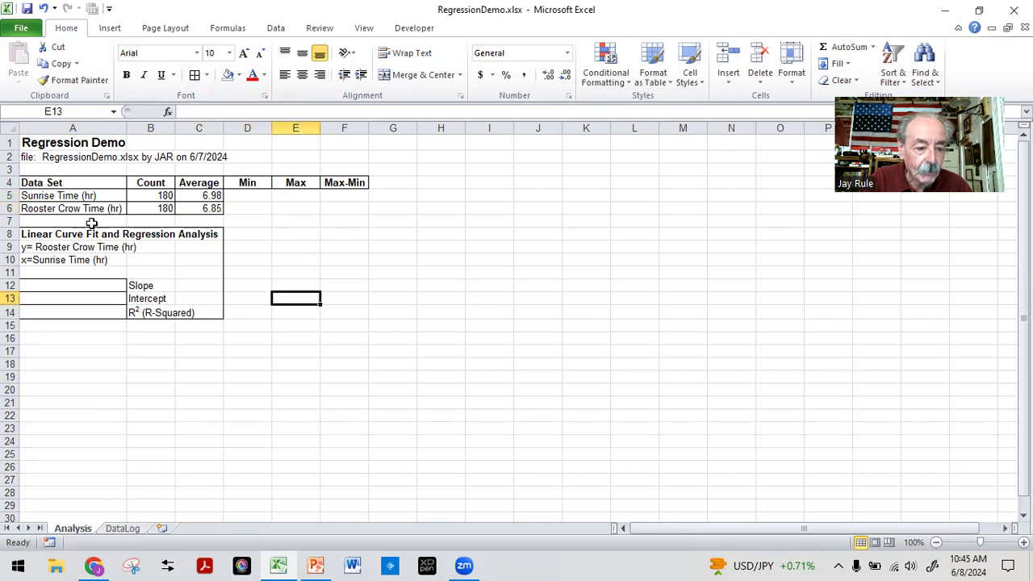
left_click(212, 209)
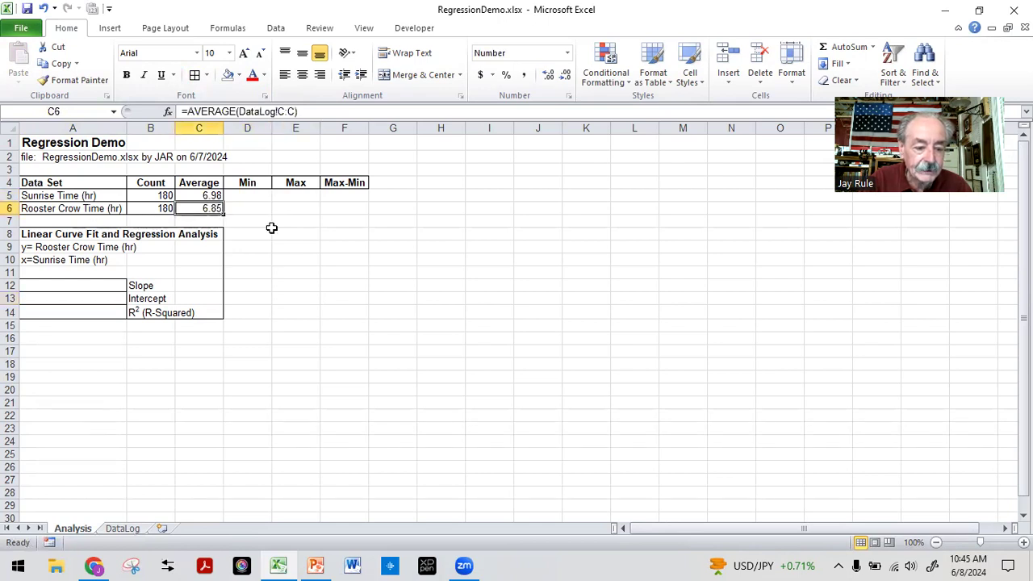
left_click(314, 286)
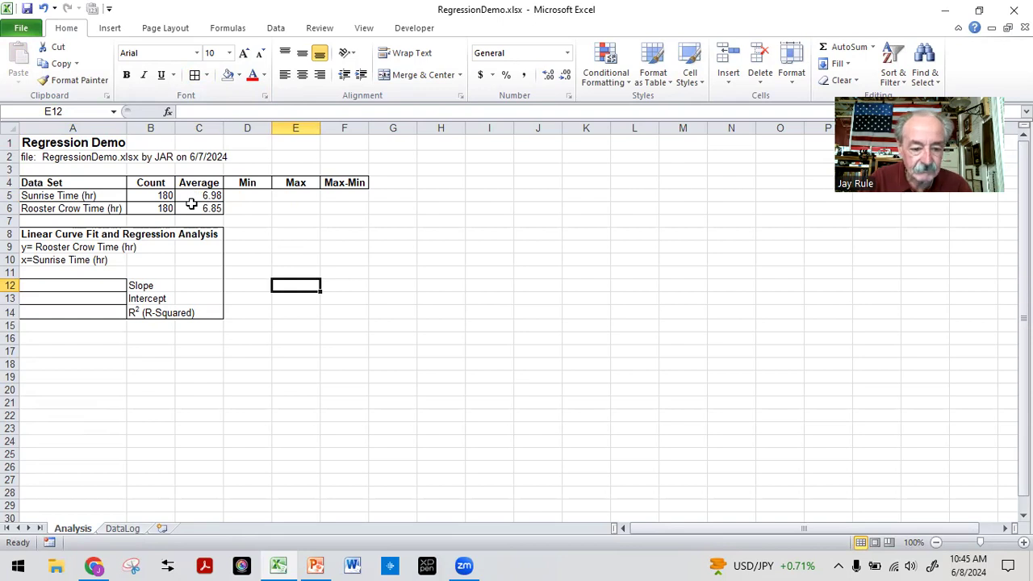
- Enter =MIN(DataLog!B:B) as the sunrise time minimum in D5 and add borders to the cell
left_click(244, 196)
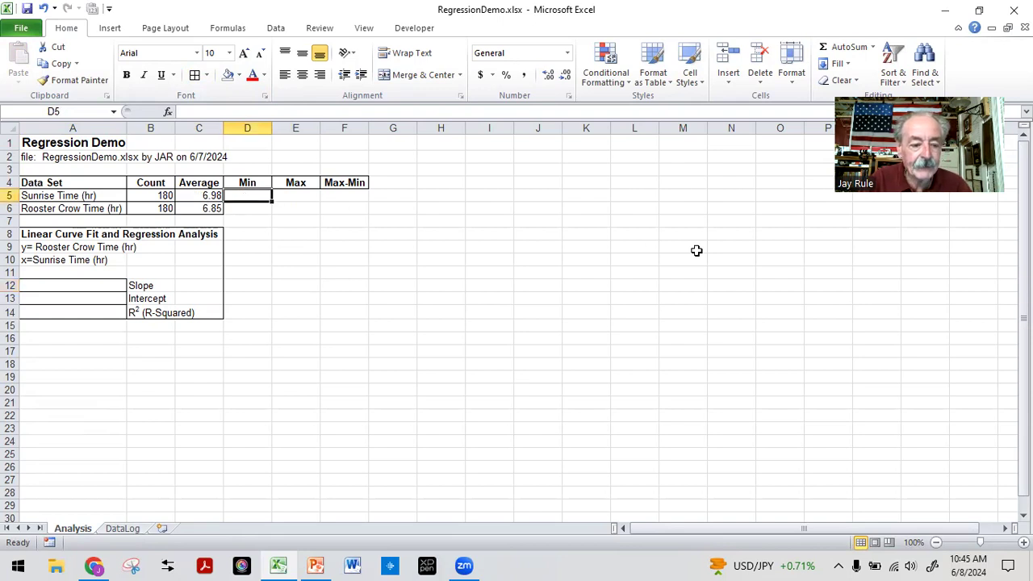
type("=-")
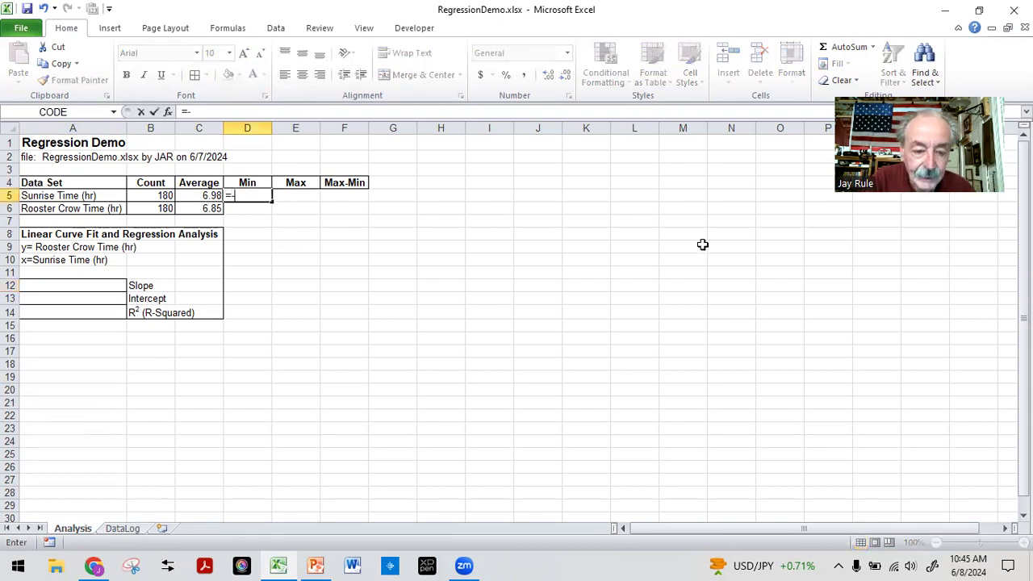
type("mi")
key("BackSpace")
key("BackSpace")
key("BackSpace")
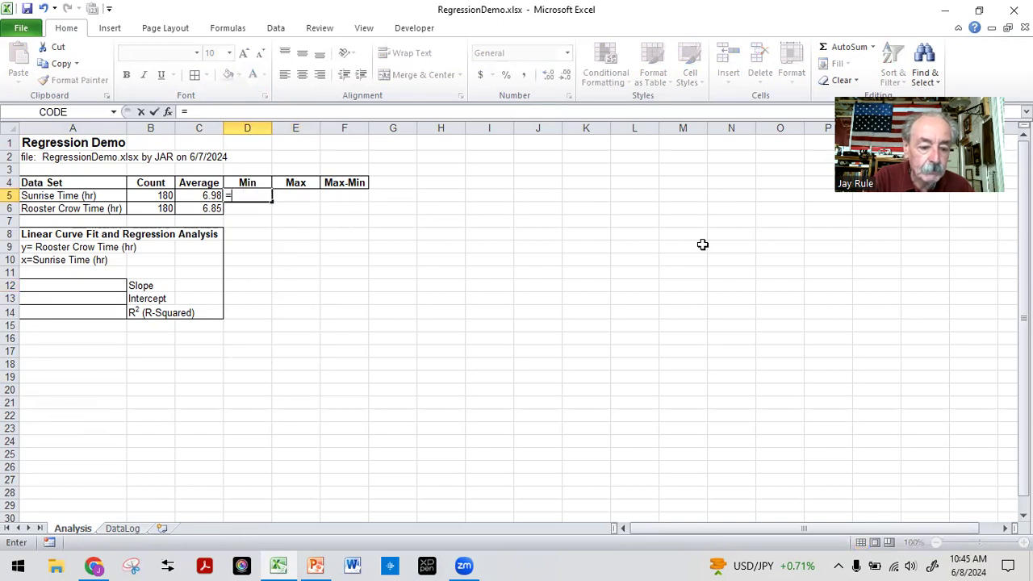
type("min(")
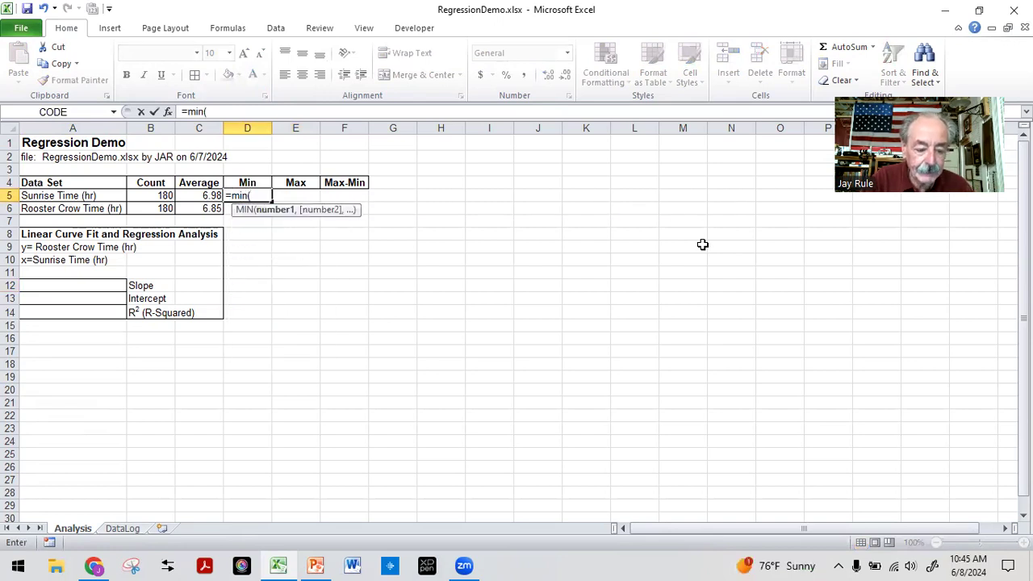
left_click(121, 529)
left_click(70, 125)
key("Return")
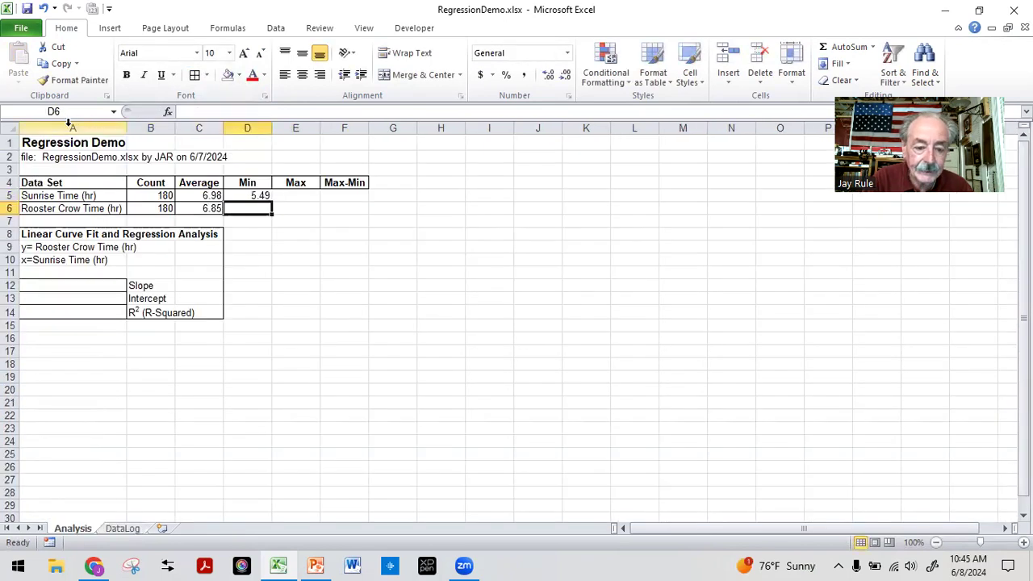
left_click(256, 196)
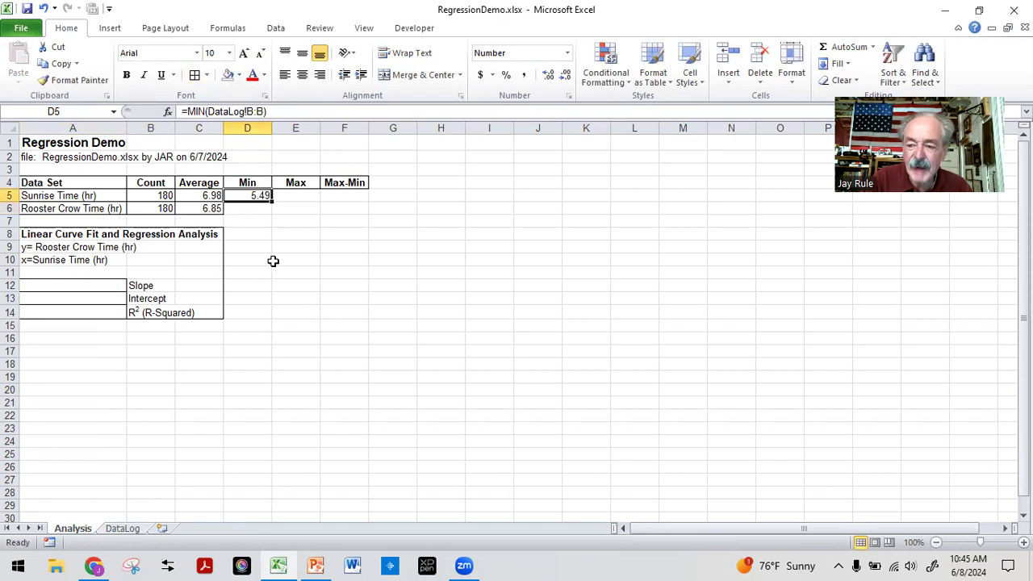
left_click_drag(276, 235, 282, 222)
left_click(237, 195)
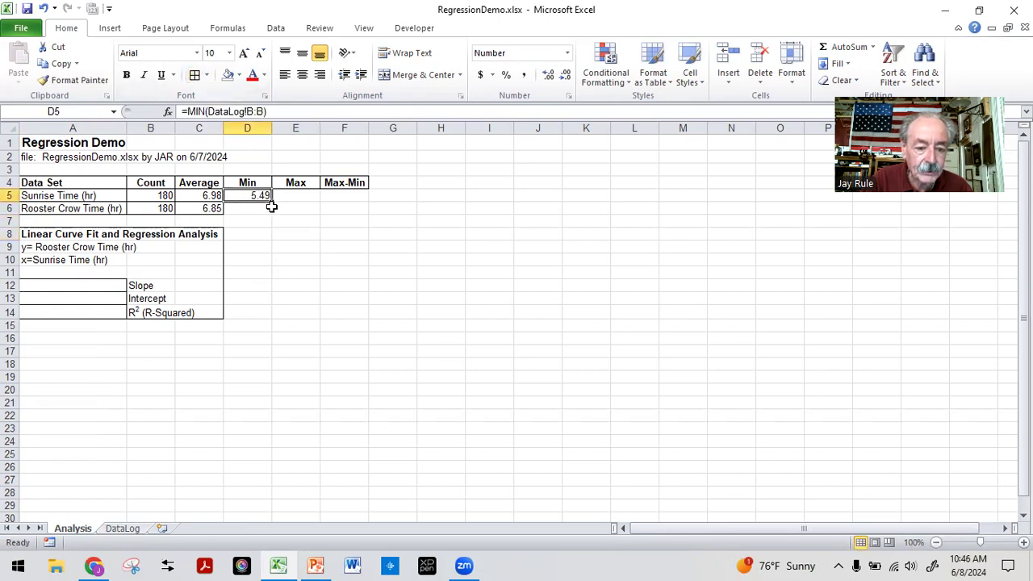
- Fill the D5 minimum formula one column over into E5 and move that copy to D6 as the rooster crow minimum
left_click_drag(272, 202, 257, 220)
left_click(300, 228)
left_click(296, 197)
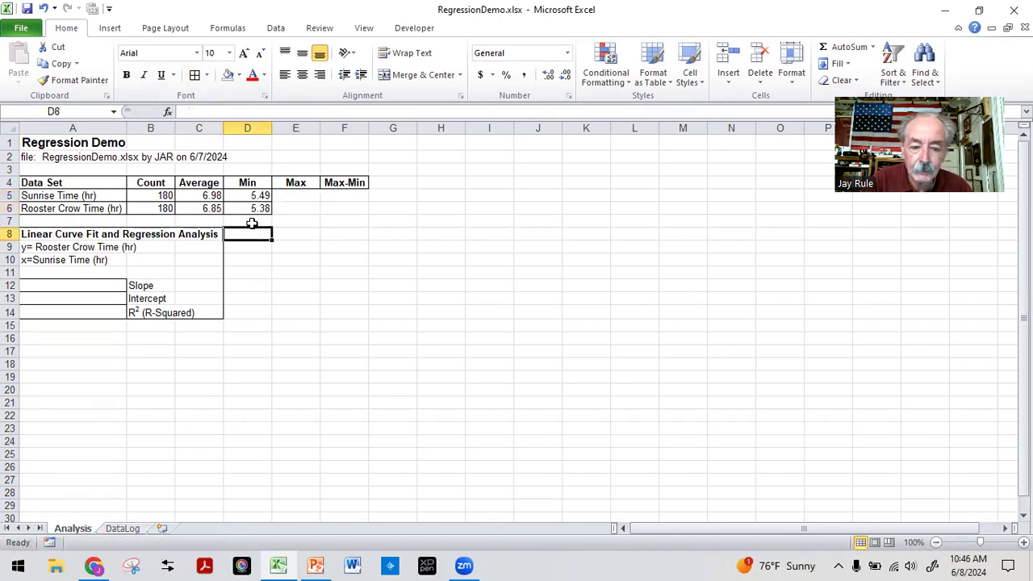
- Enter =MAX(DataLog!B:B) as the sunrise time maximum in E5
left_click(295, 196)
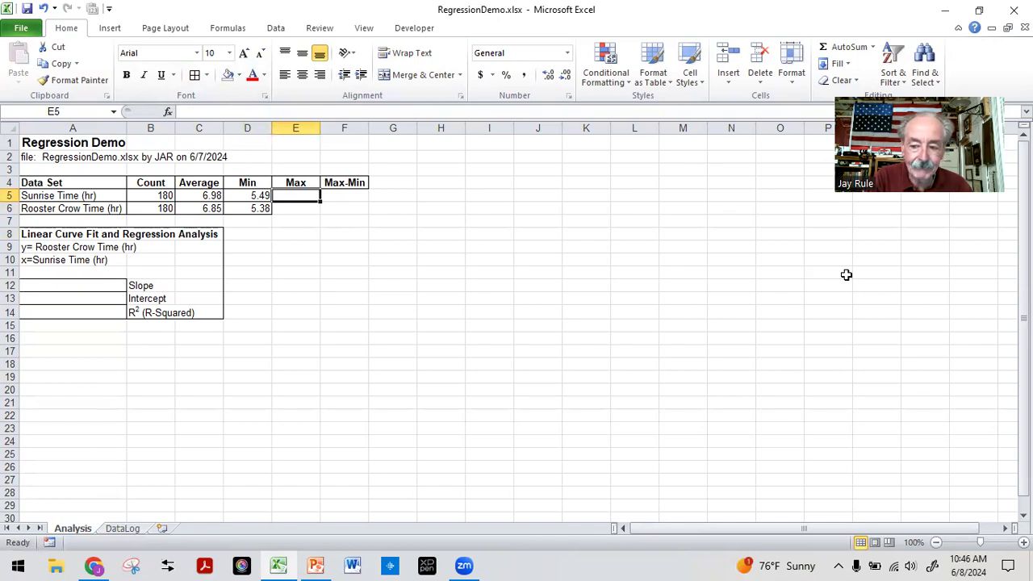
type("=max(")
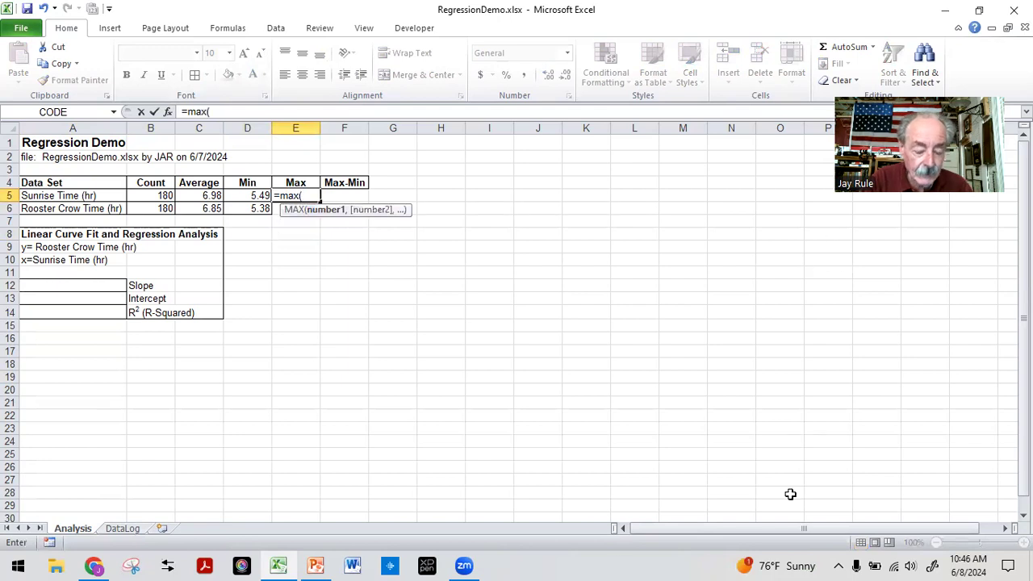
left_click(136, 529)
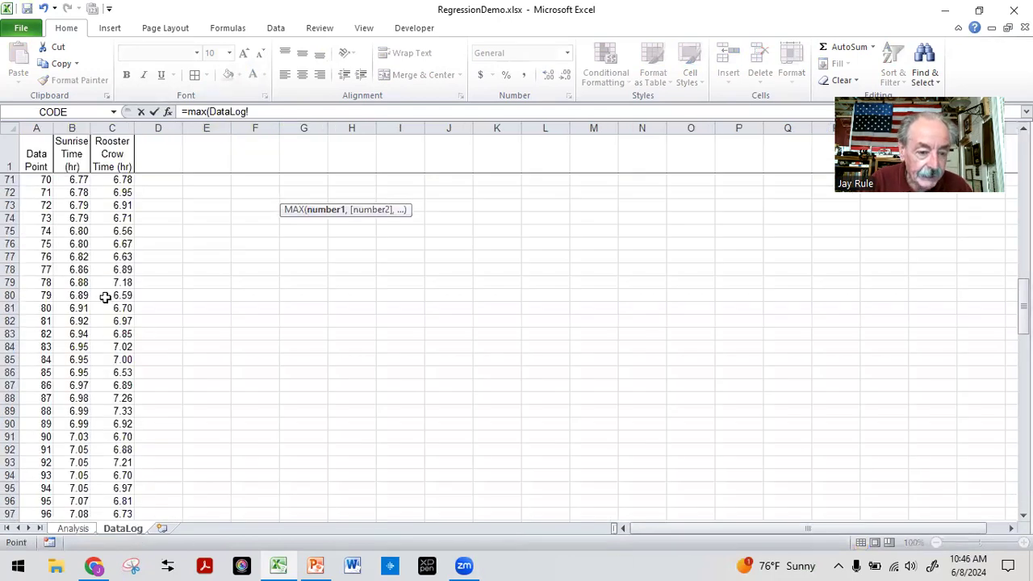
left_click(72, 122)
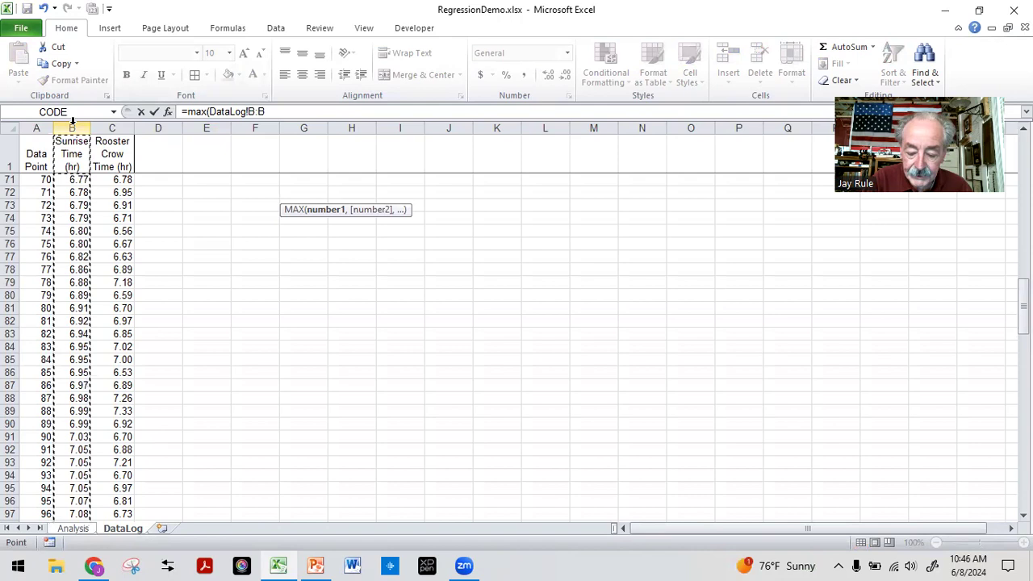
key("Return")
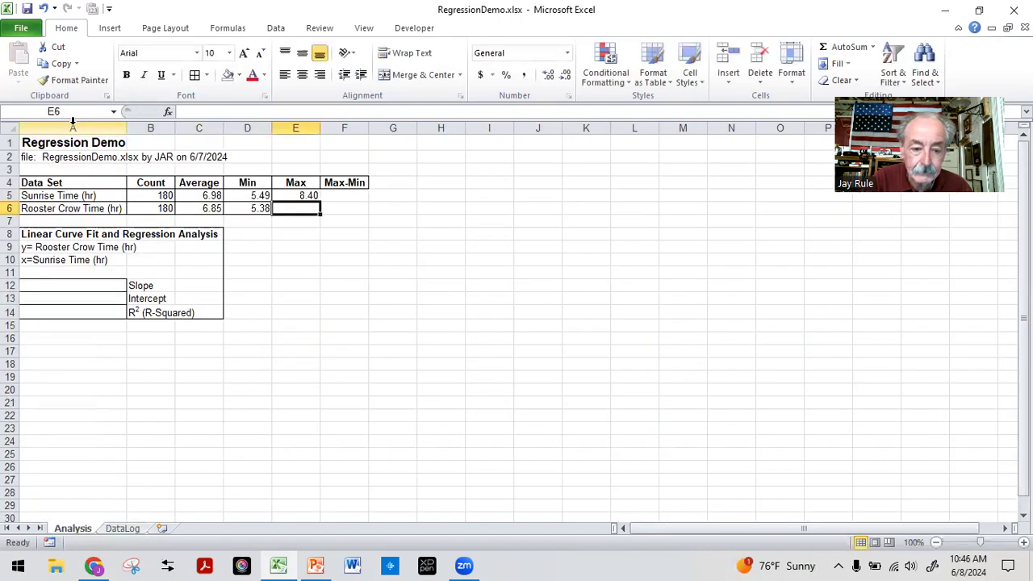
- Add borders to E5 and create the rooster crow maximum in E6 by filling the formula into F5 and moving that copy
left_click(302, 194)
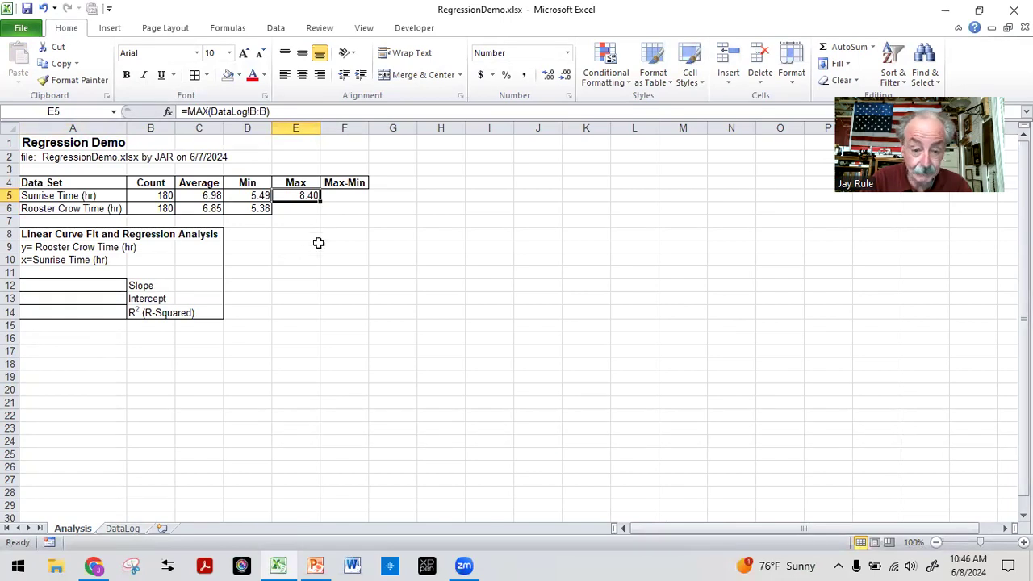
left_click_drag(320, 203, 347, 198)
left_click_drag(346, 234, 283, 205)
left_click(332, 199)
left_click(297, 251)
left_click(195, 75)
left_click_drag(269, 257, 306, 258)
left_click(364, 273)
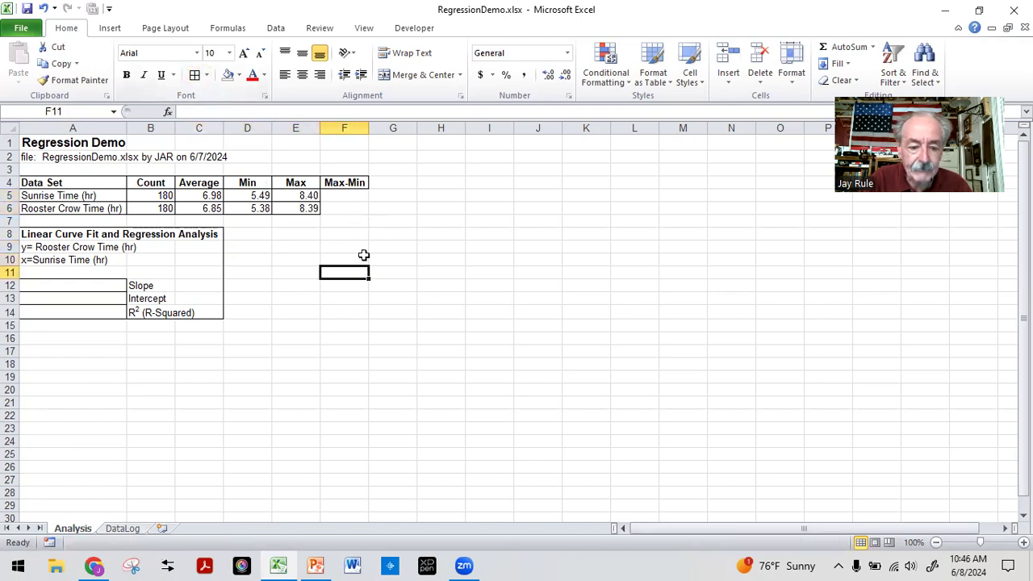
- Enter =E5-D5 in F5 as the Max-Min range of the sunrise times
left_click(342, 196)
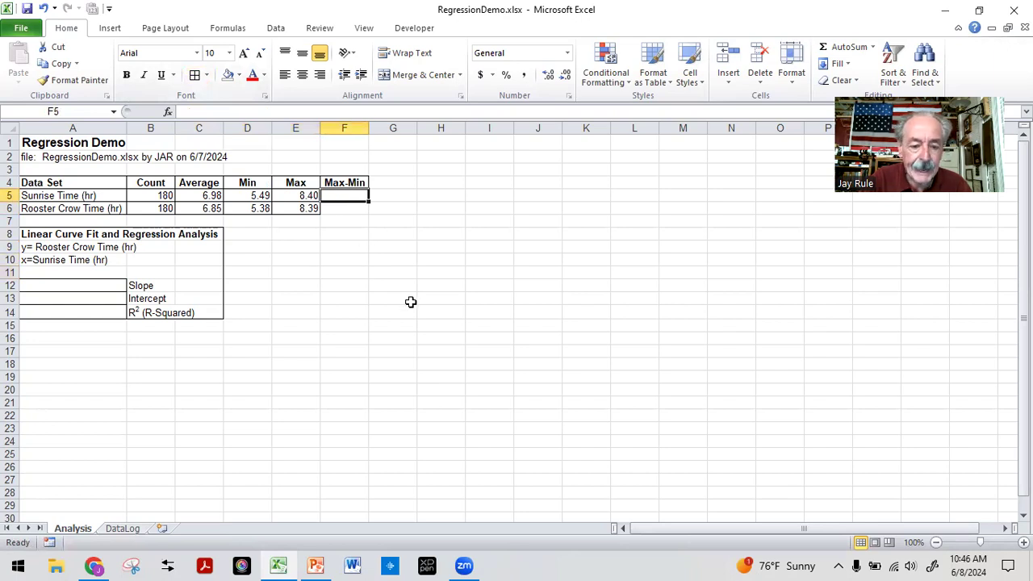
type("=")
left_click(288, 194)
type("-")
left_click(260, 195)
key("Return")
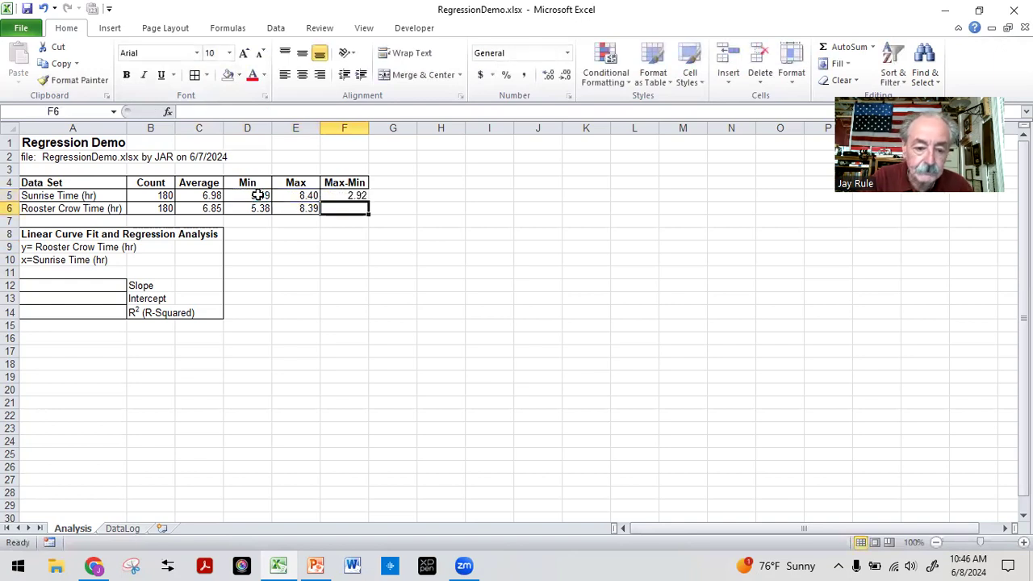
- Add borders to F5 and fill its Max-Min formula down into F6 for the rooster crow times
left_click(345, 195)
left_click_drag(368, 204, 346, 207)
left_click(357, 270)
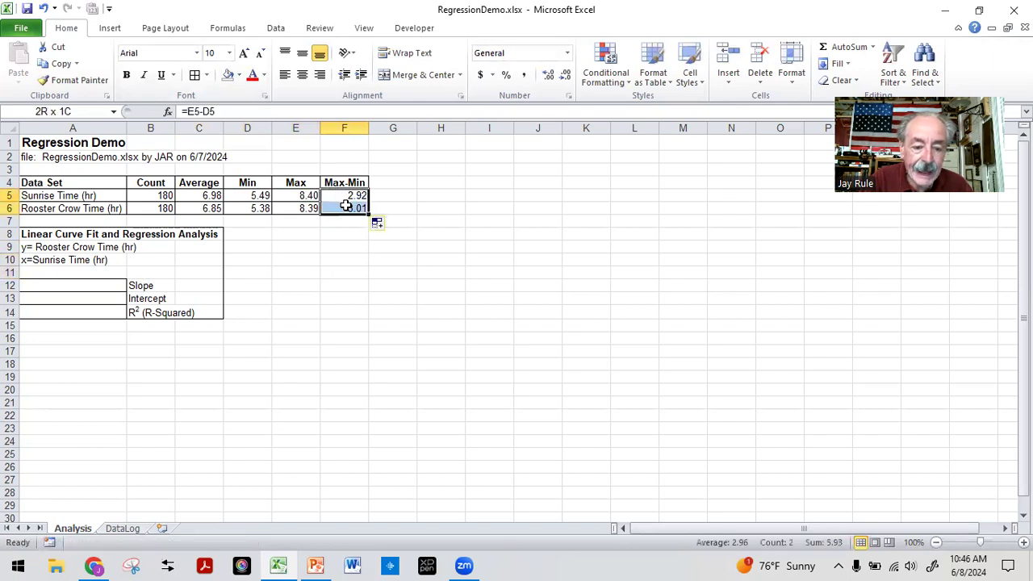
left_click(338, 310)
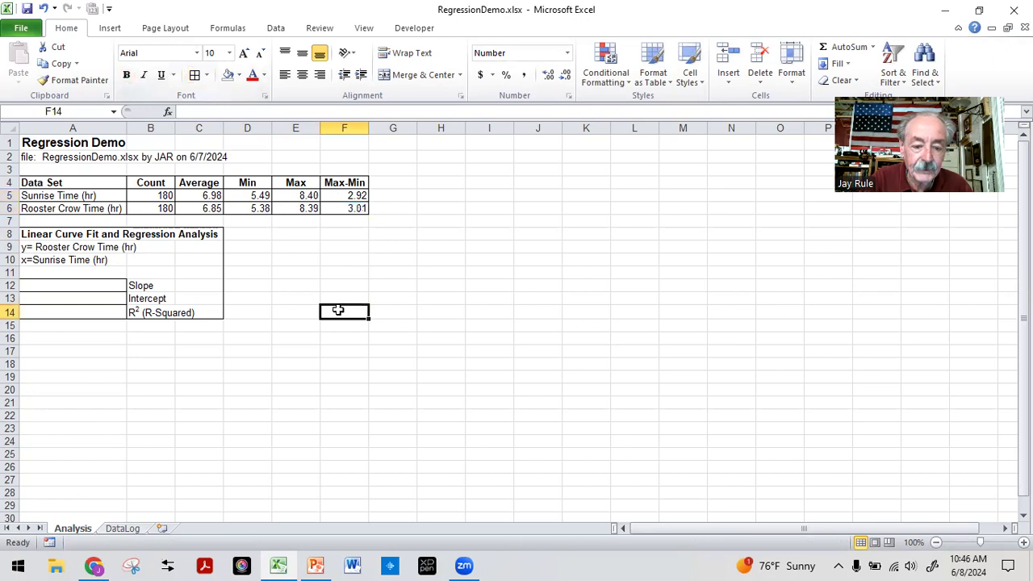
left_click_drag(338, 310, 332, 298)
left_click(316, 272)
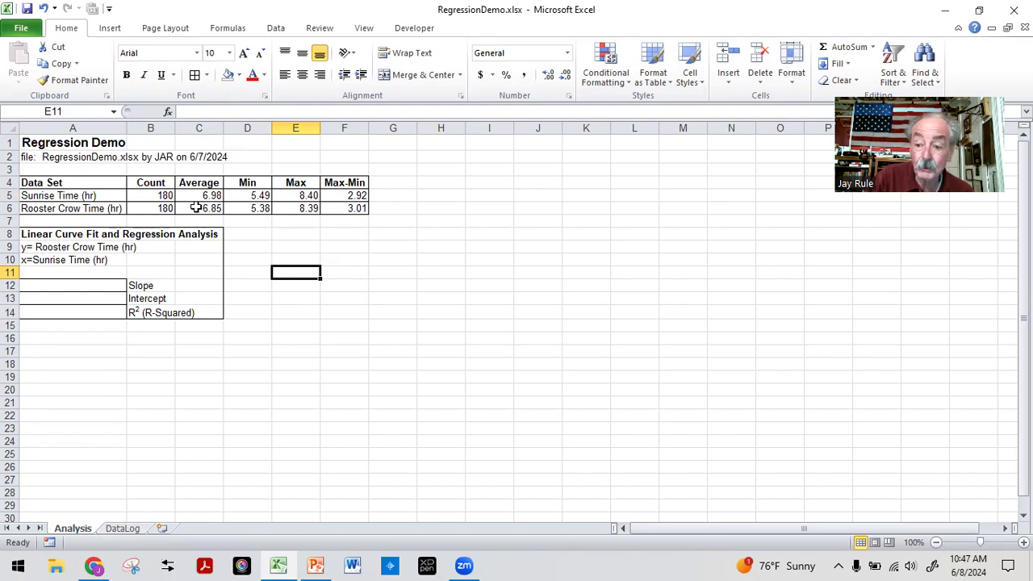
left_click(273, 236)
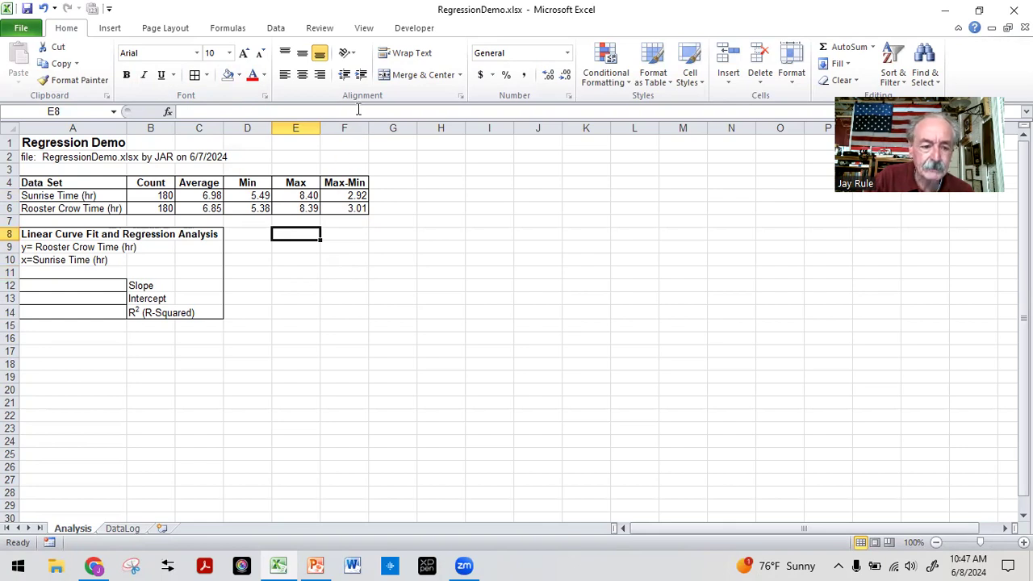
- Insert a blank markers-only scatter chart on the Analysis sheet and enlarge it to span columns D to N and rows 8 to 28
left_click(110, 29)
left_click(681, 48)
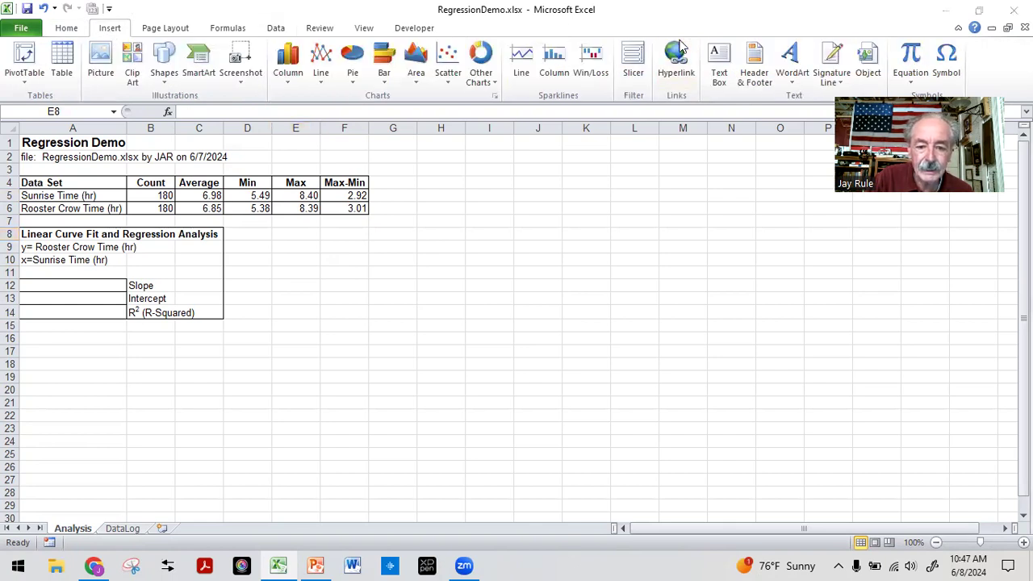
left_click(449, 77)
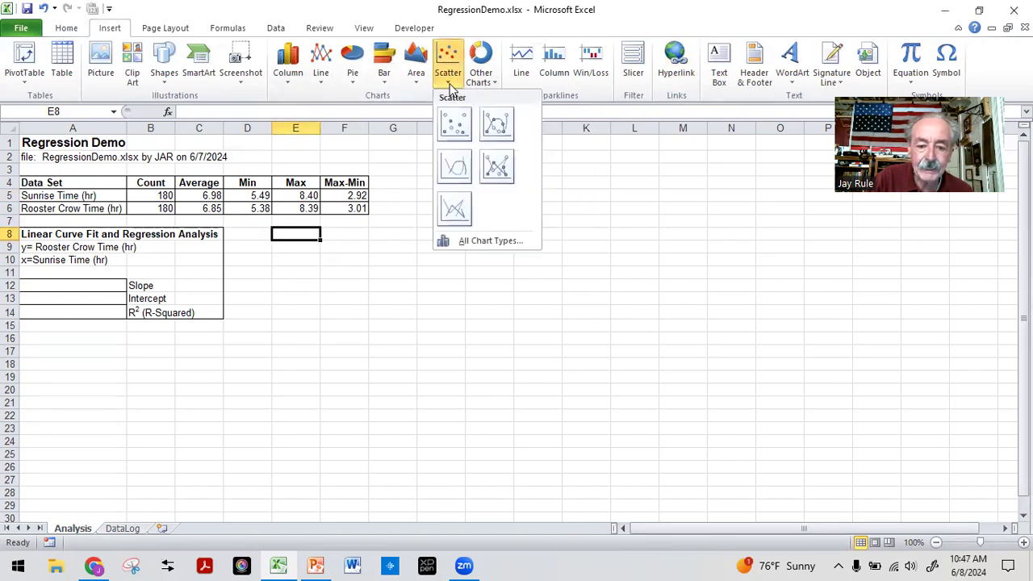
left_click(456, 129)
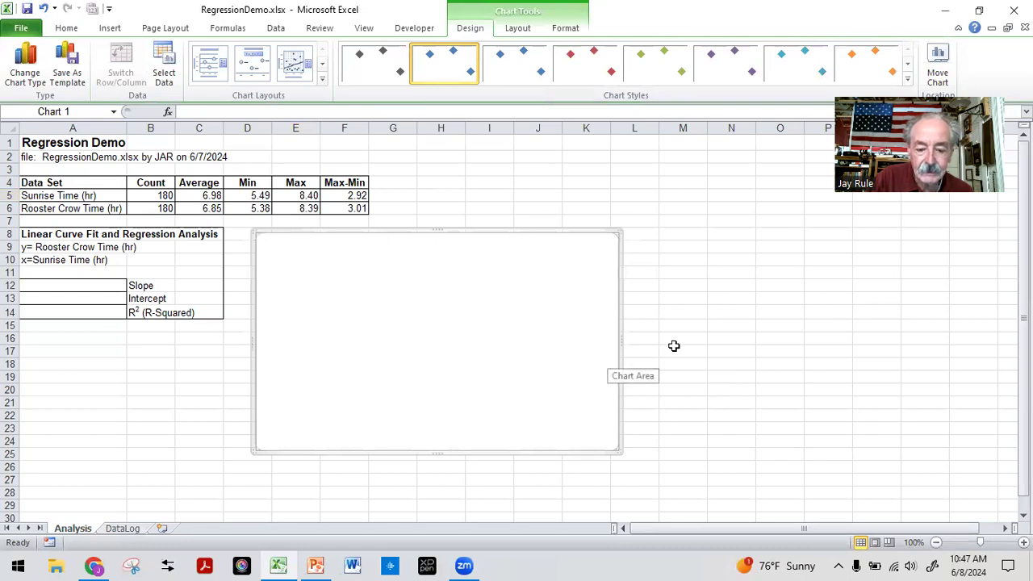
left_click_drag(619, 342, 735, 326)
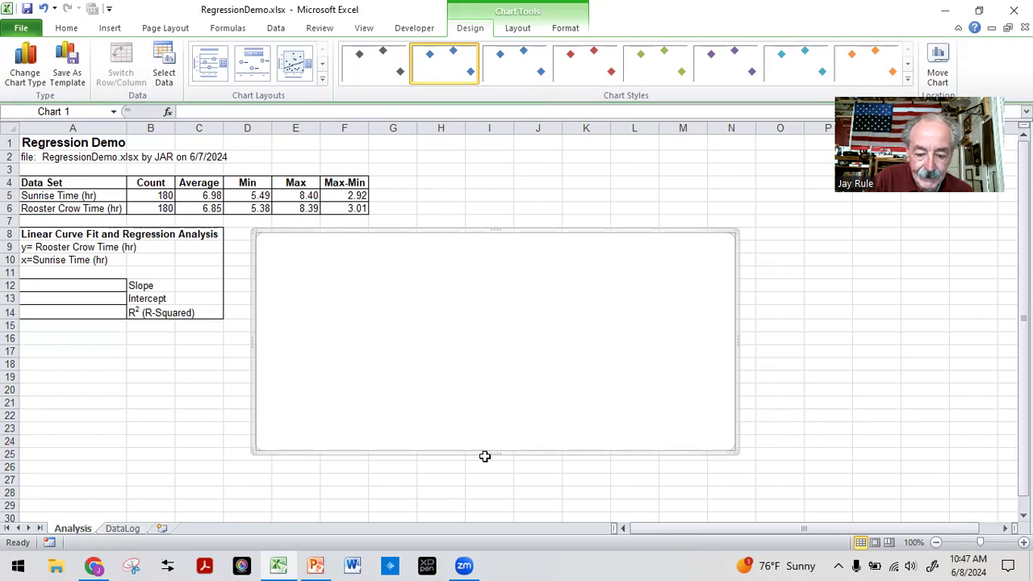
left_click_drag(496, 449, 484, 489)
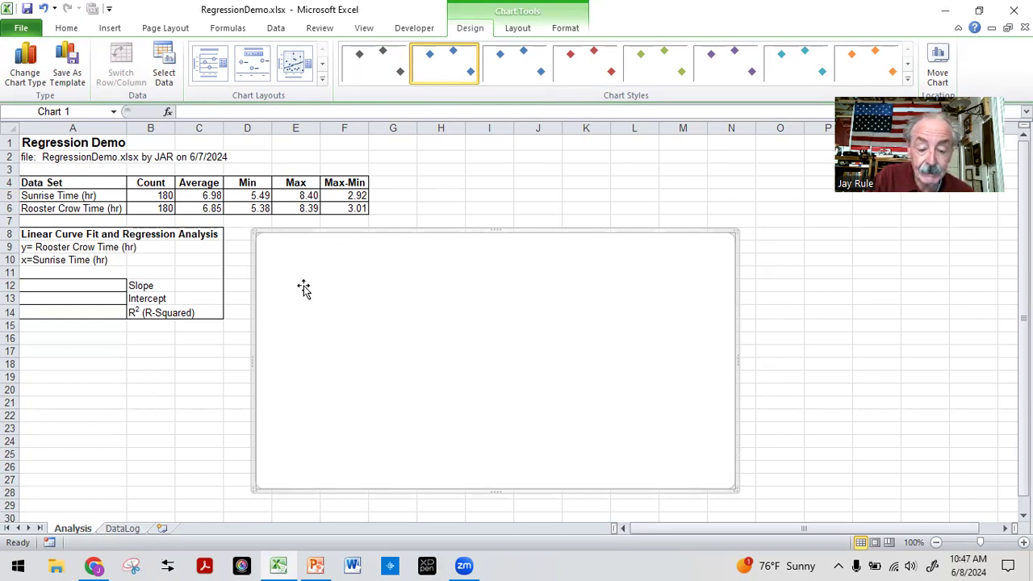
- Add a data series to the blank scatter chart, taking its name from the Rooster Crow Time header in DataLog!$C$1
right_click(358, 292)
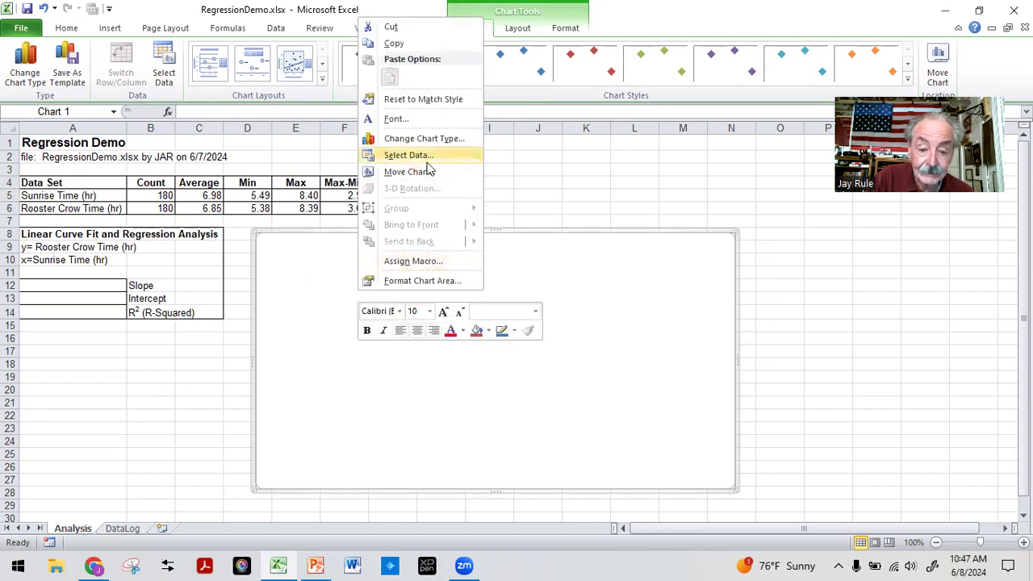
left_click(409, 155)
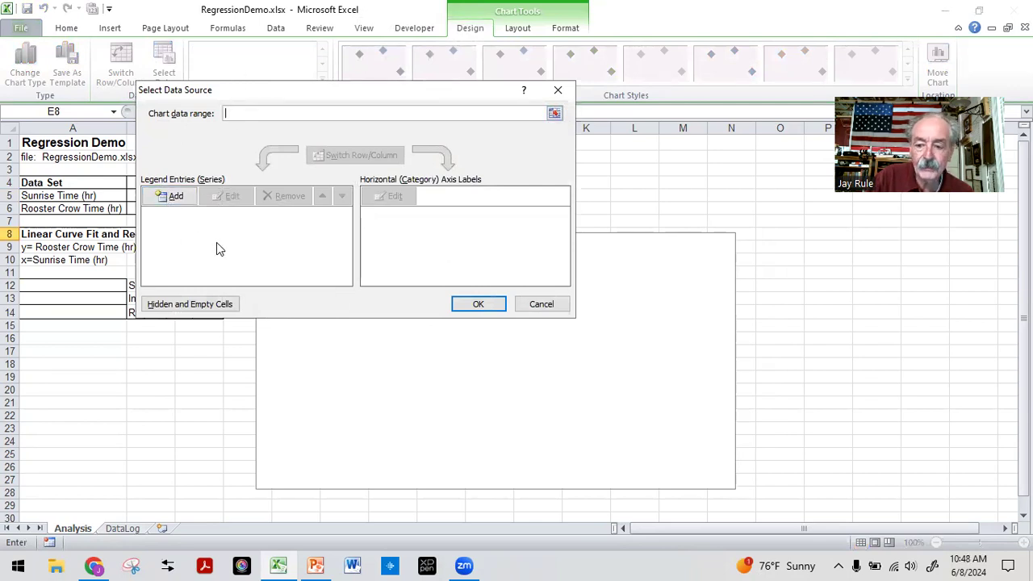
left_click(178, 199)
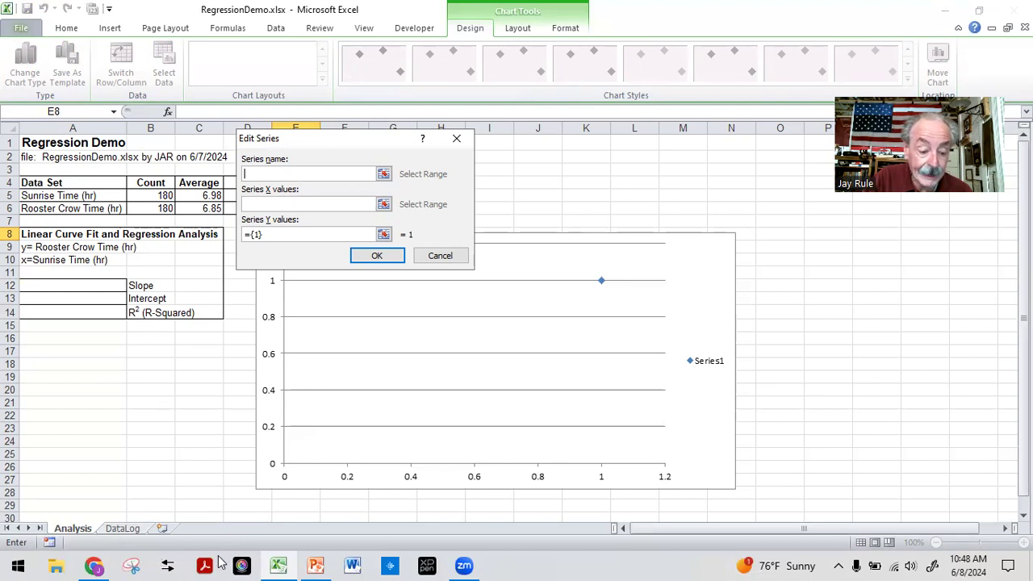
left_click(131, 528)
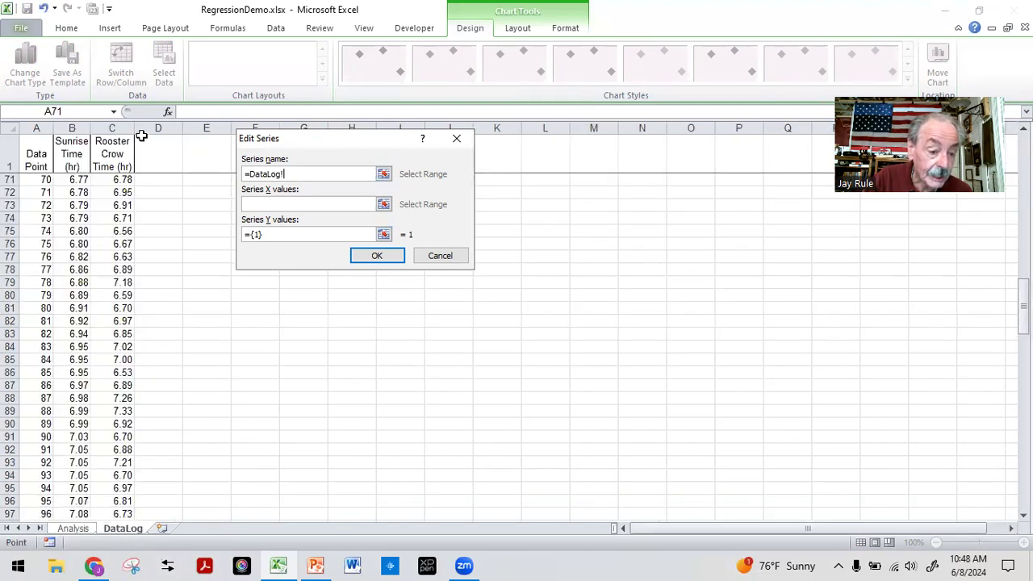
left_click(112, 145)
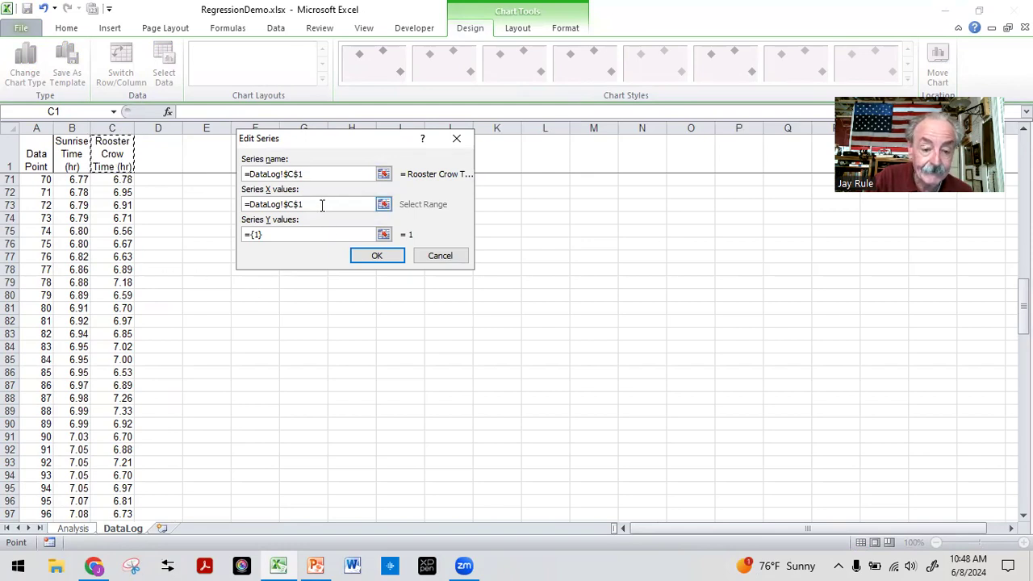
- Set the series X values to the sunrise times in =DataLog!$B$2:$B$181
left_click(327, 200)
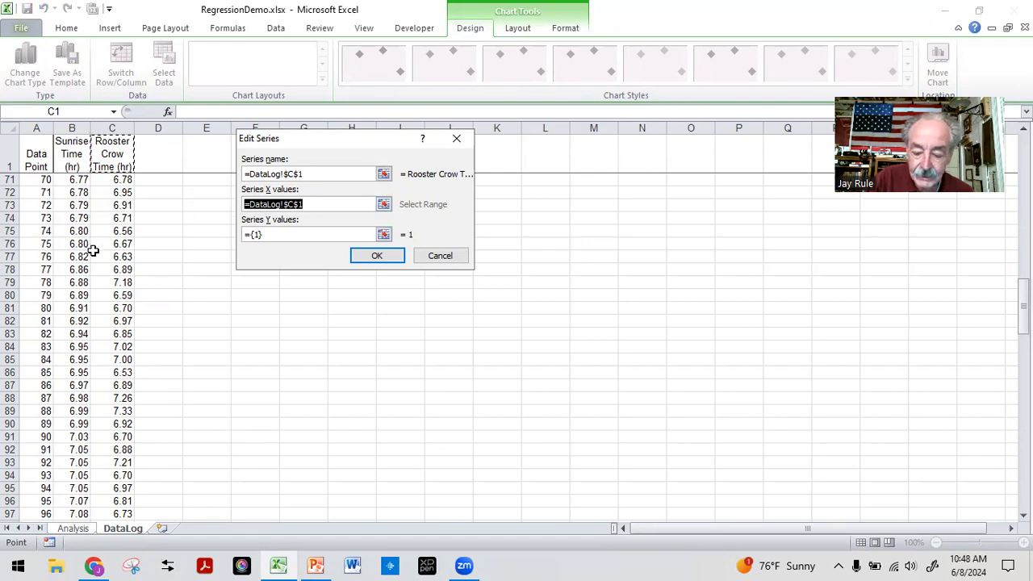
key("Delete")
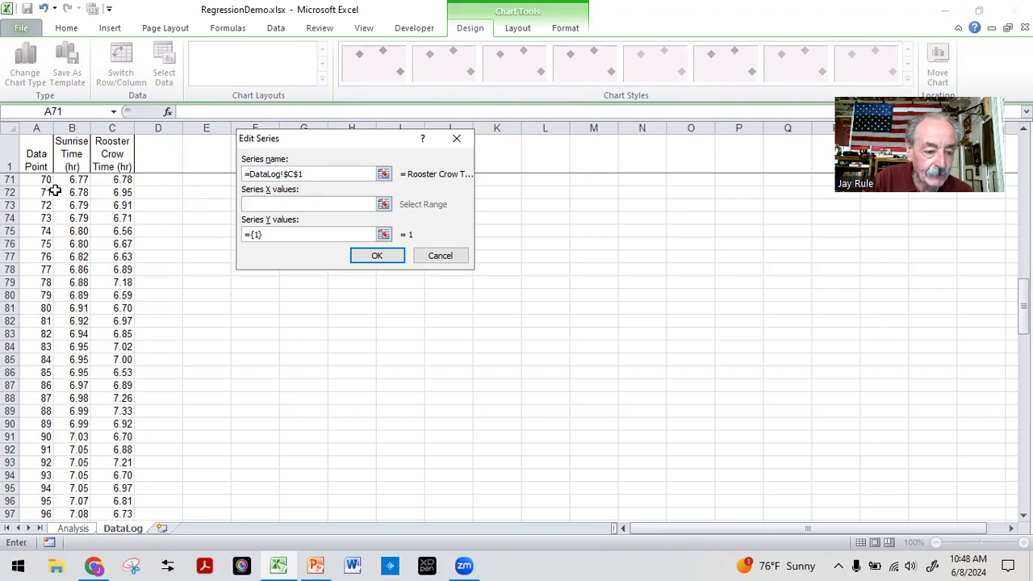
scroll(61, 192, "up", 8)
scroll(62, 192, "up", 15)
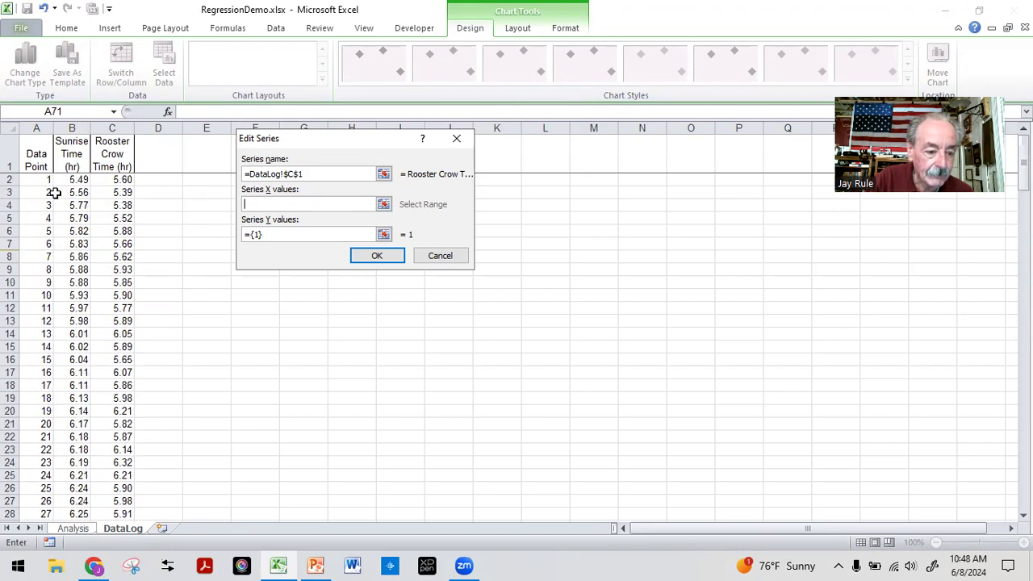
left_click_drag(71, 181, 81, 486)
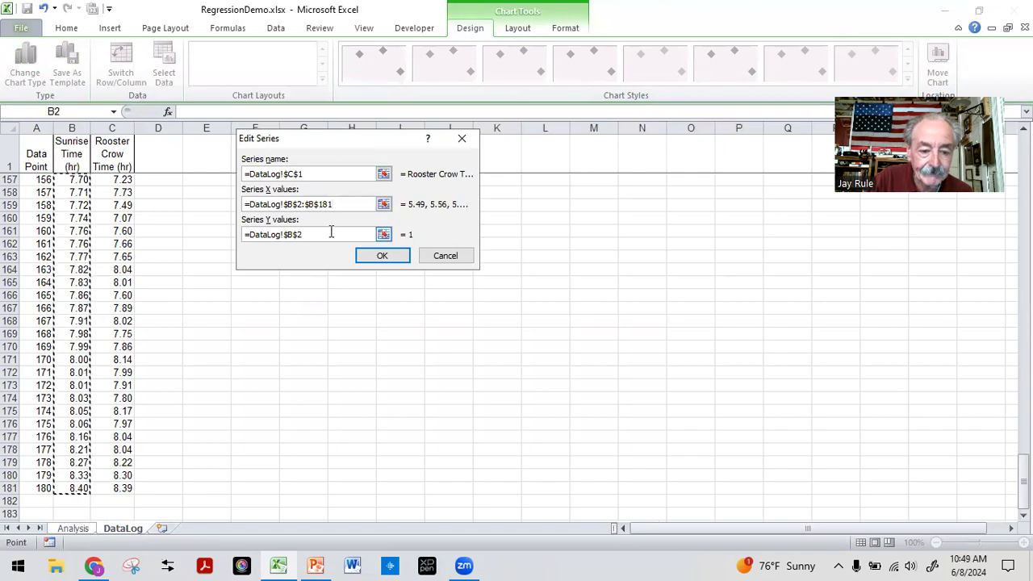
- Set the series Y values to the rooster crow times in =DataLog!$C$2:$C$181 and apply the data source
left_click(327, 232)
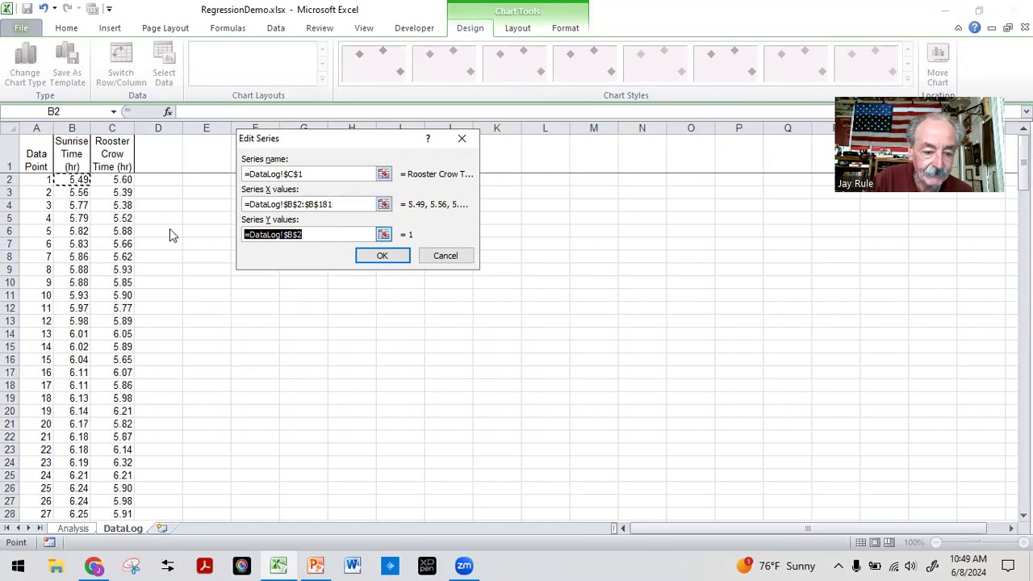
key("BackSpace")
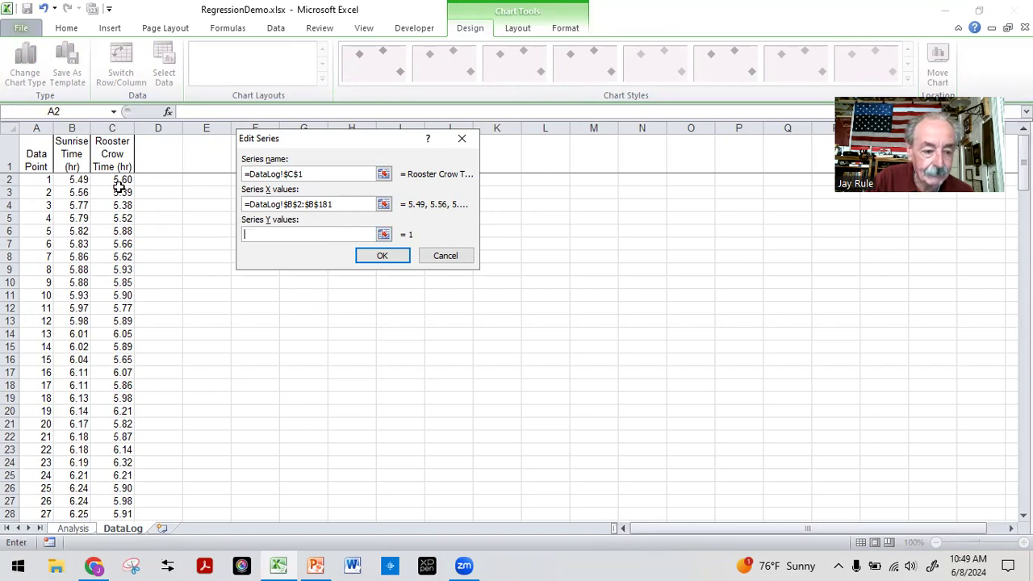
left_click_drag(111, 180, 123, 499)
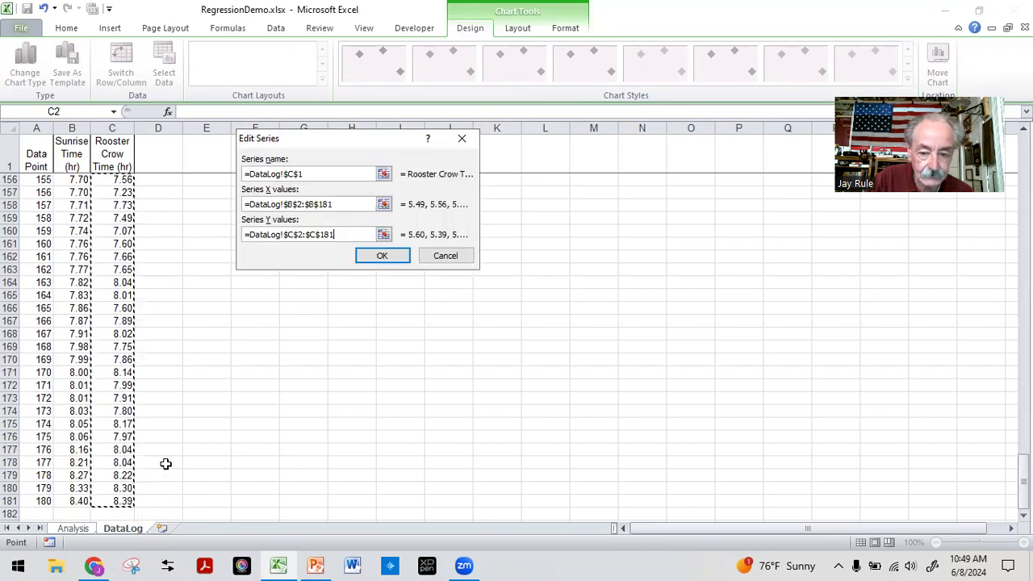
left_click(380, 257)
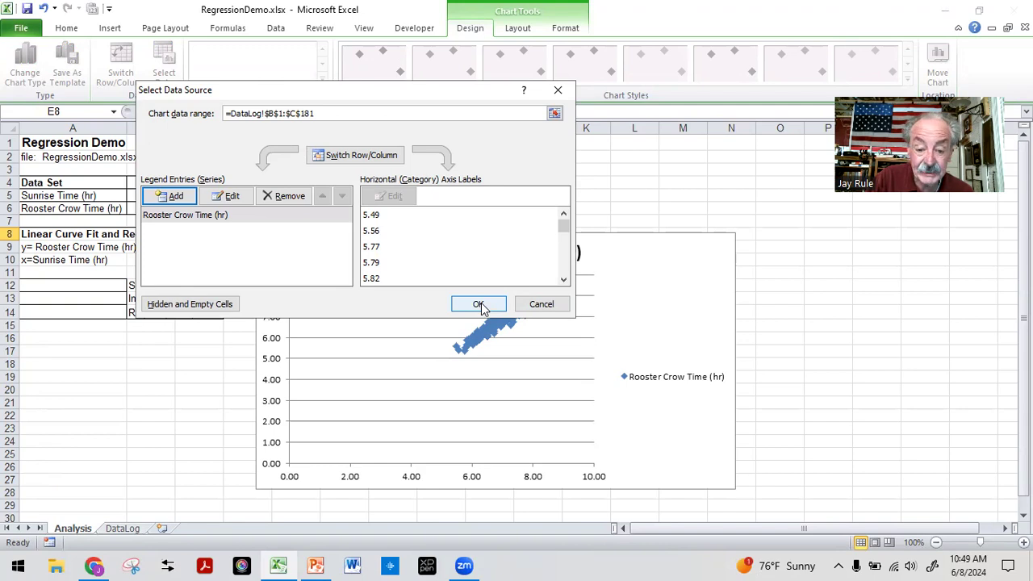
left_click(479, 304)
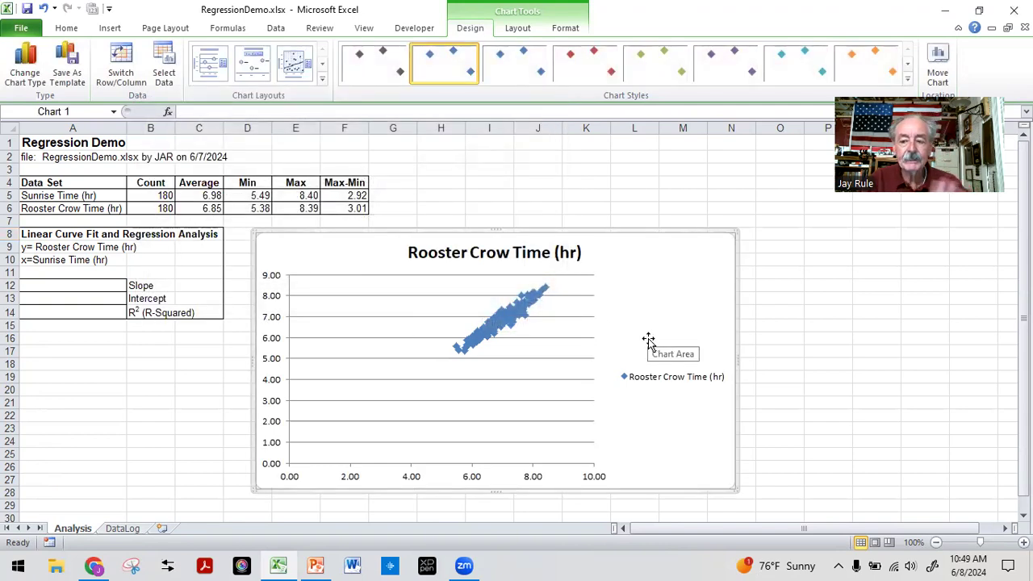
- Delete the chart title and set the legend position to Top
left_click(482, 252)
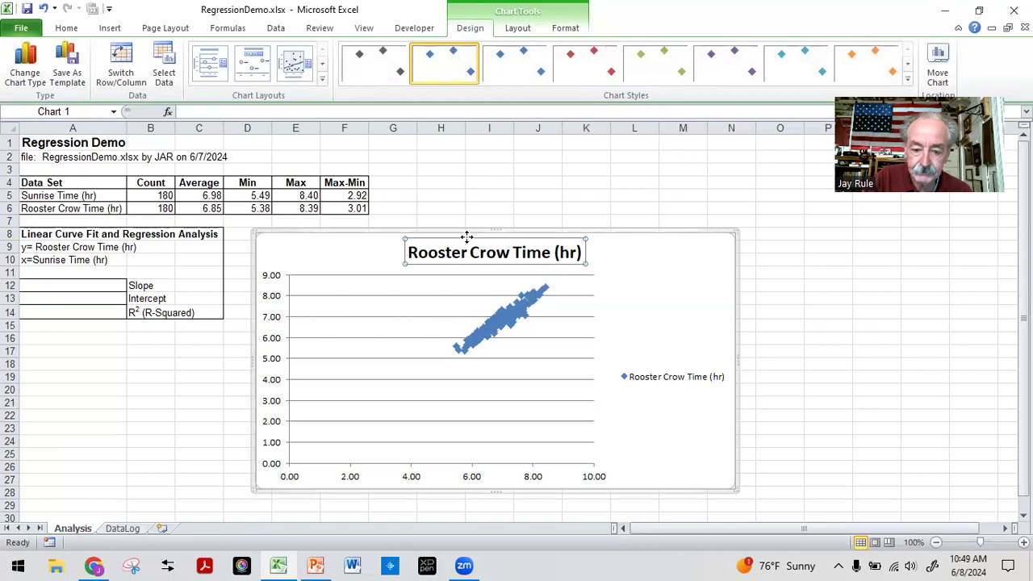
key("Delete")
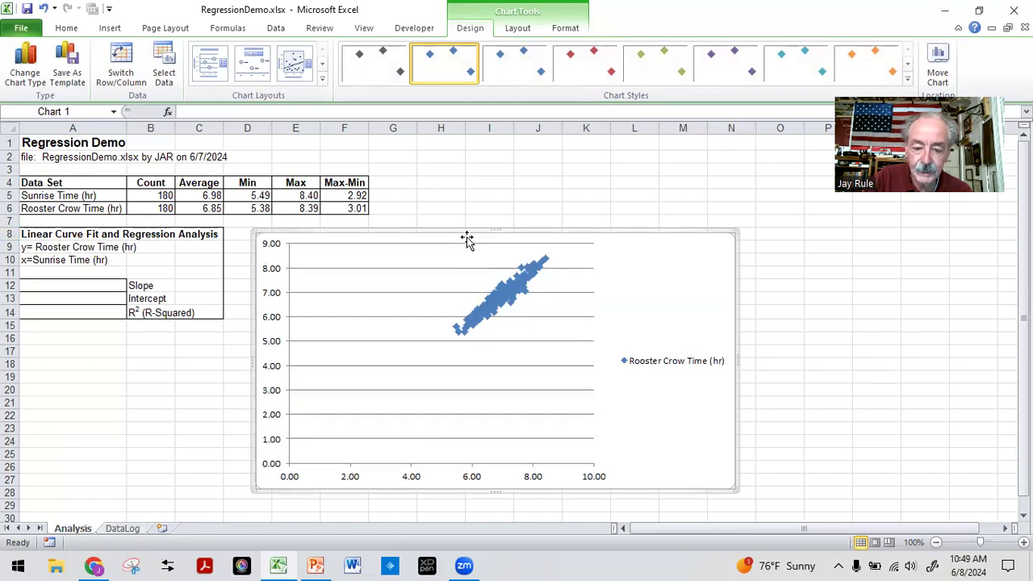
left_click(655, 363)
right_click(653, 355)
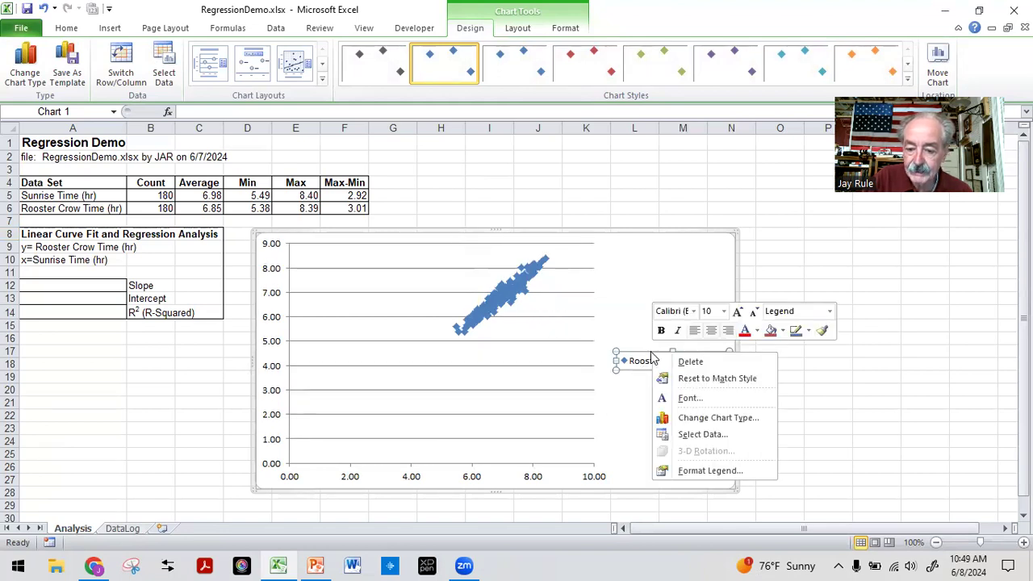
left_click(701, 471)
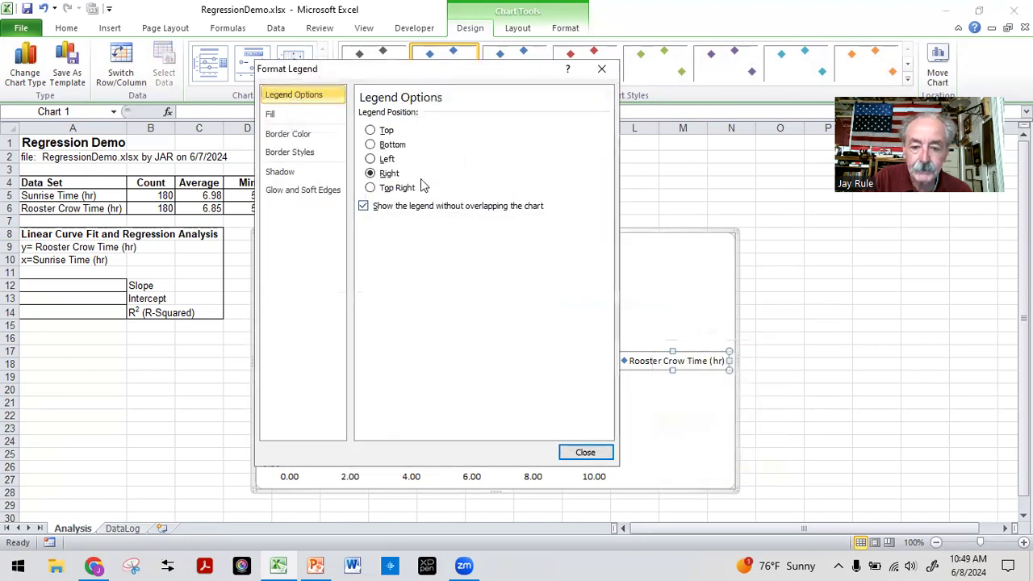
left_click(370, 144)
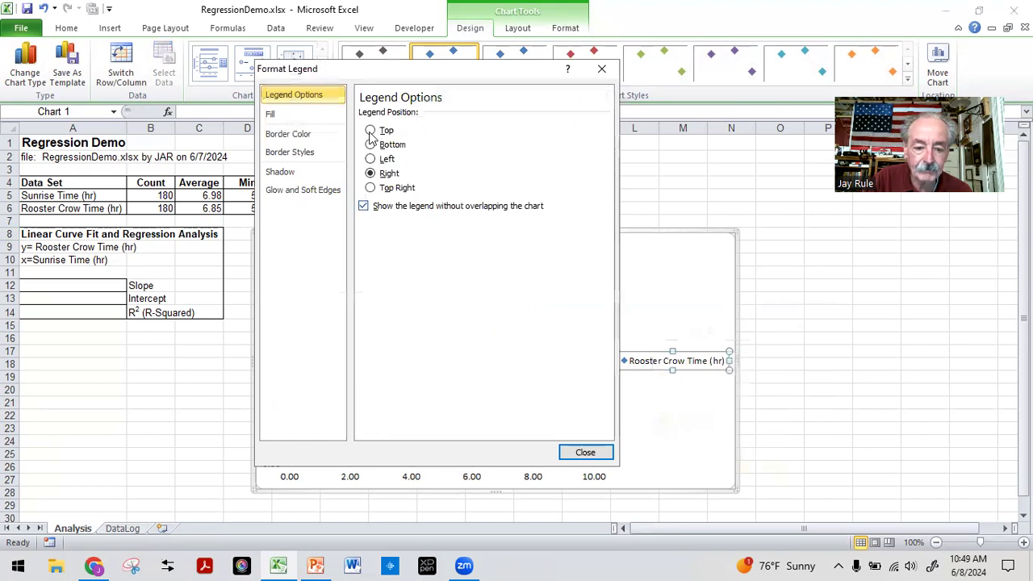
left_click(369, 130)
left_click(586, 453)
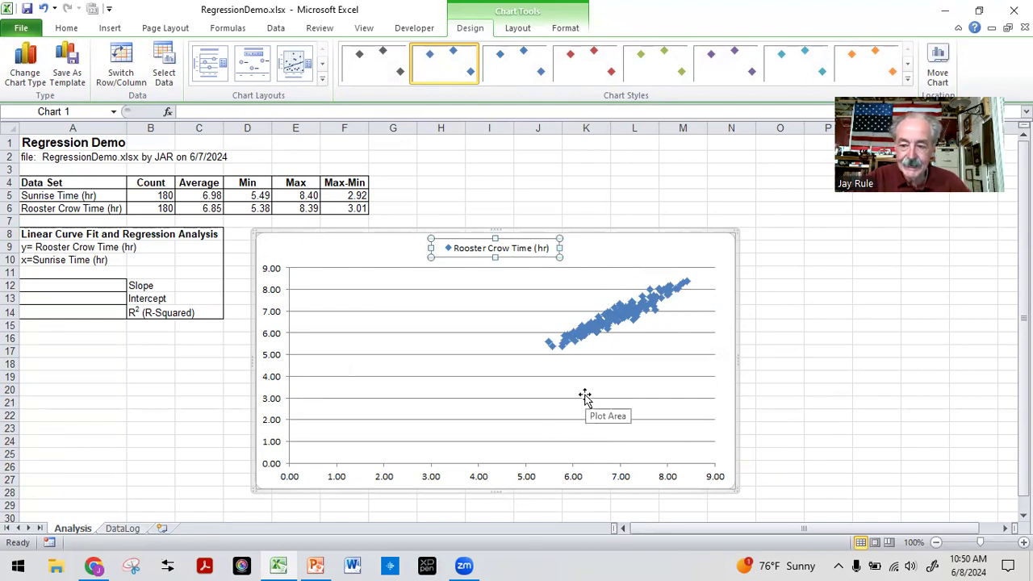
- Fix the horizontal axis of the scatter chart to a minimum of 5 and a maximum of 9
left_click(481, 483)
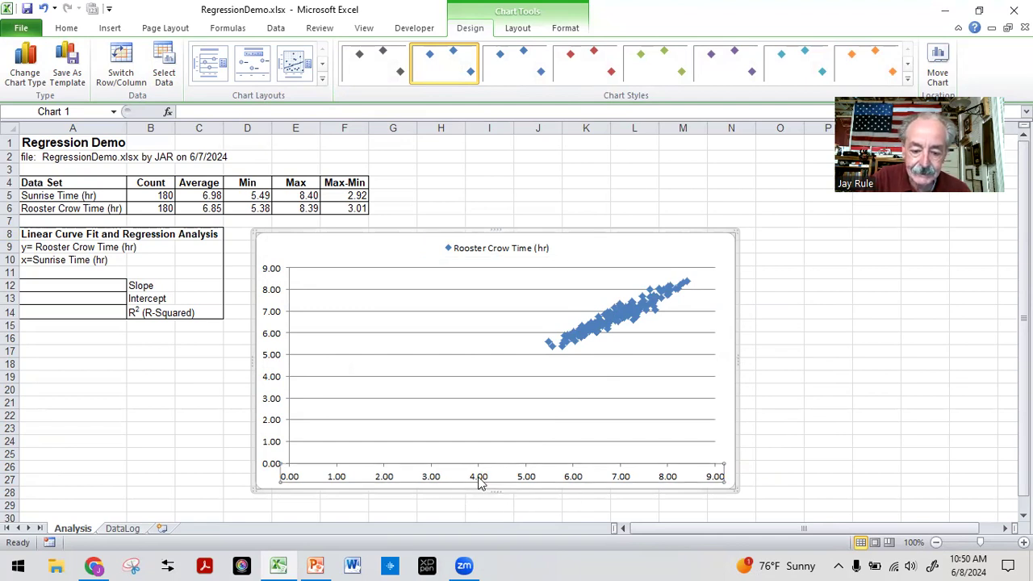
right_click(481, 482)
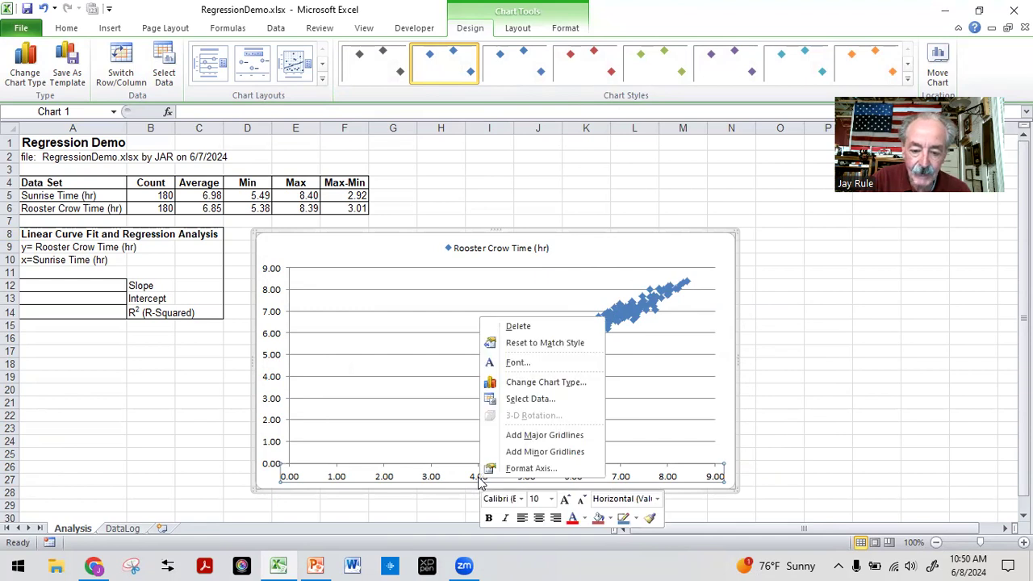
left_click(530, 469)
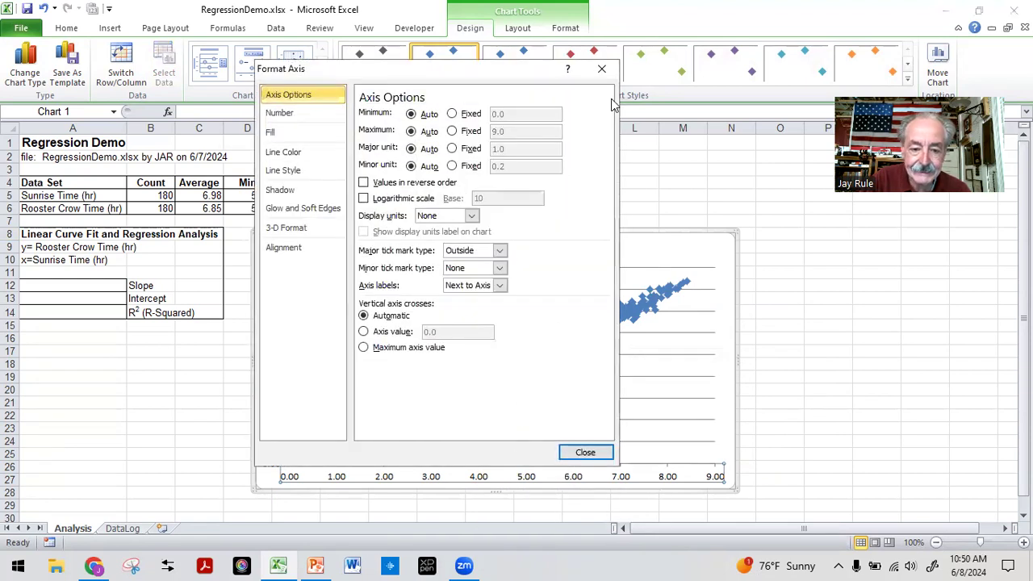
left_click(452, 115)
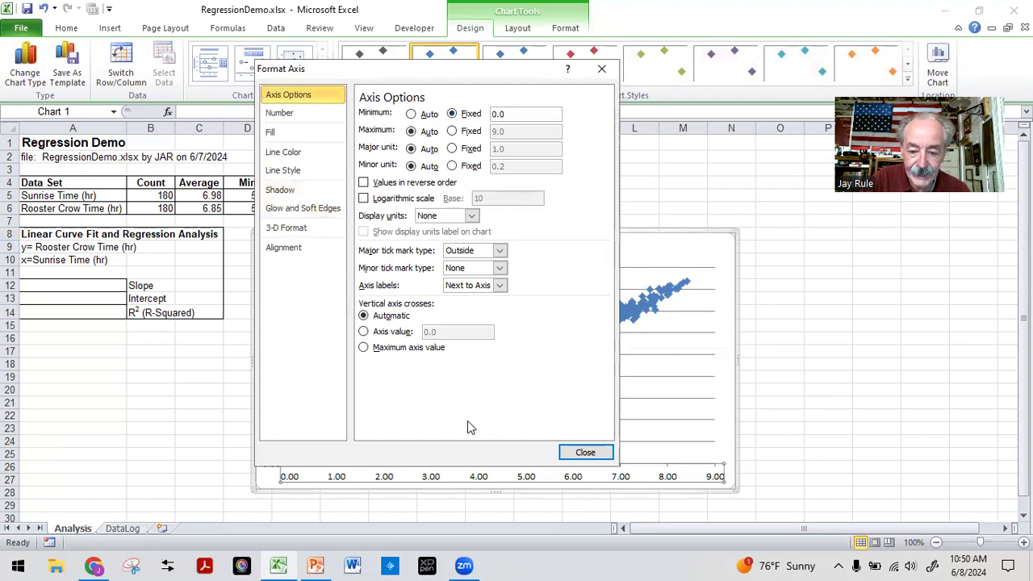
left_click_drag(522, 115, 465, 114)
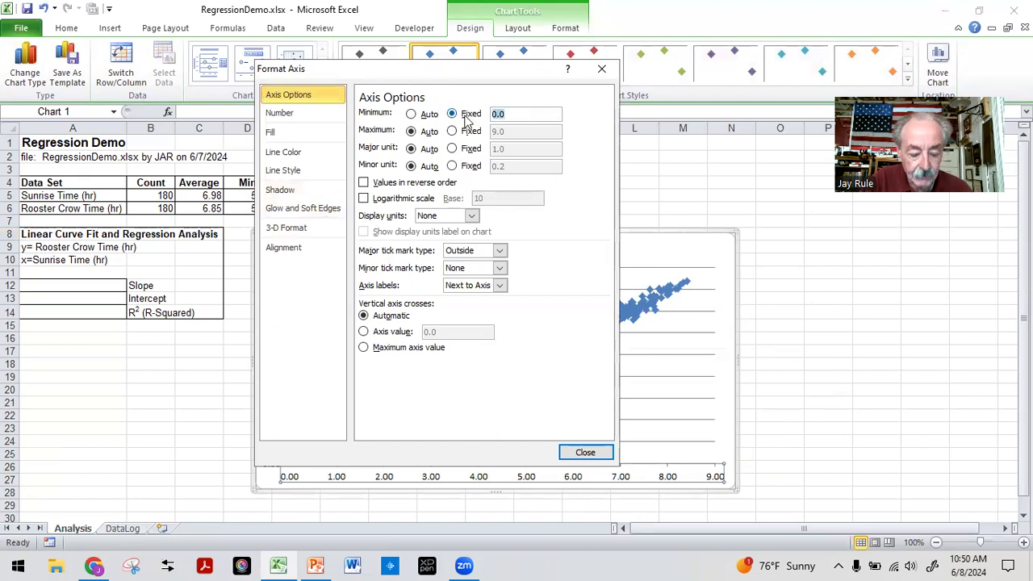
type("5")
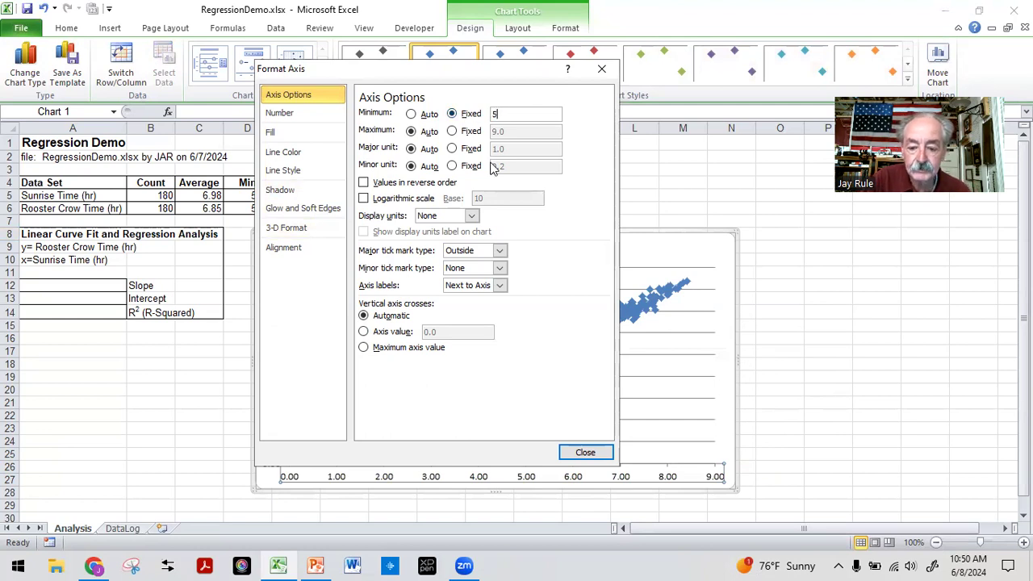
left_click(453, 133)
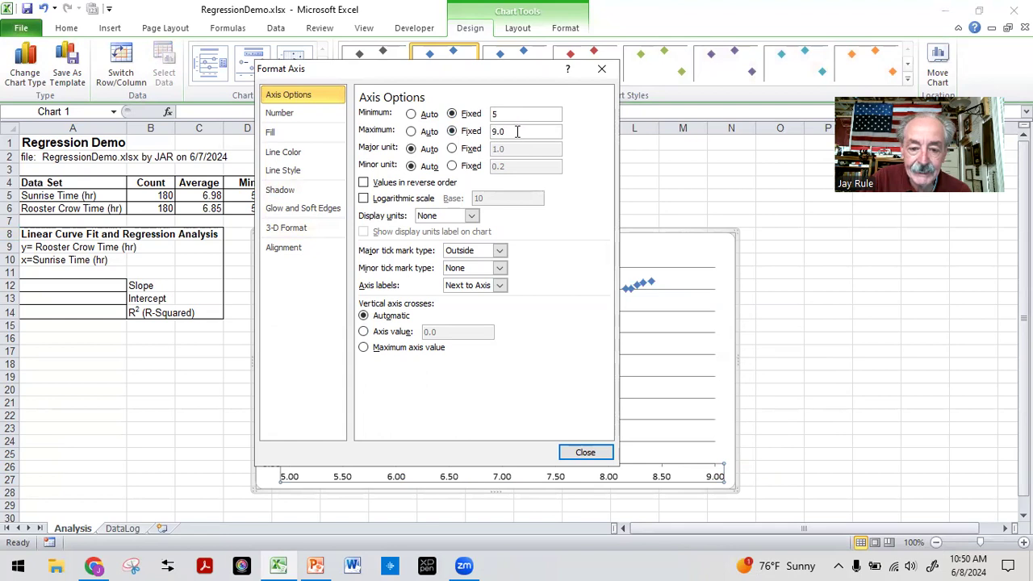
type("9")
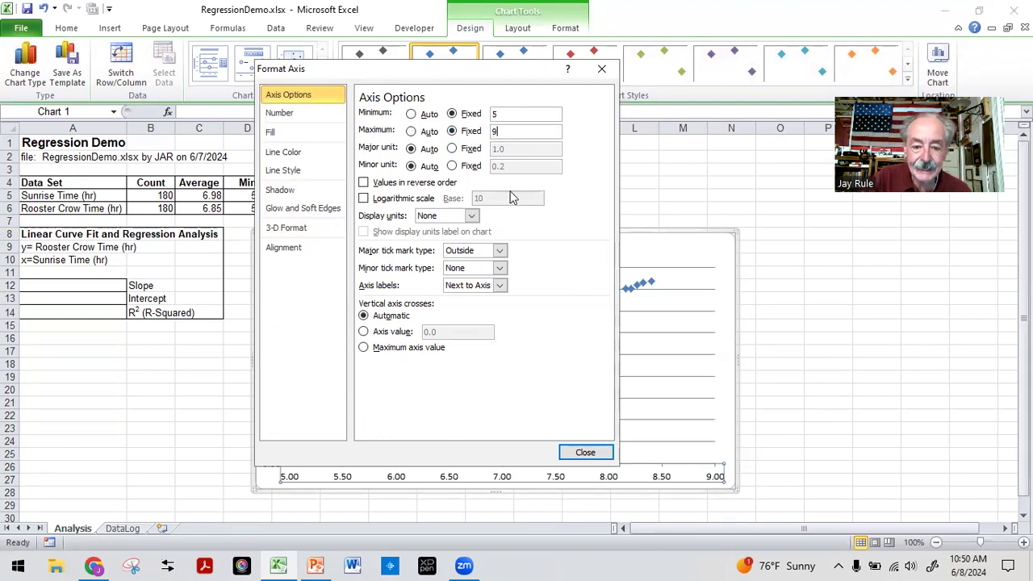
left_click(584, 452)
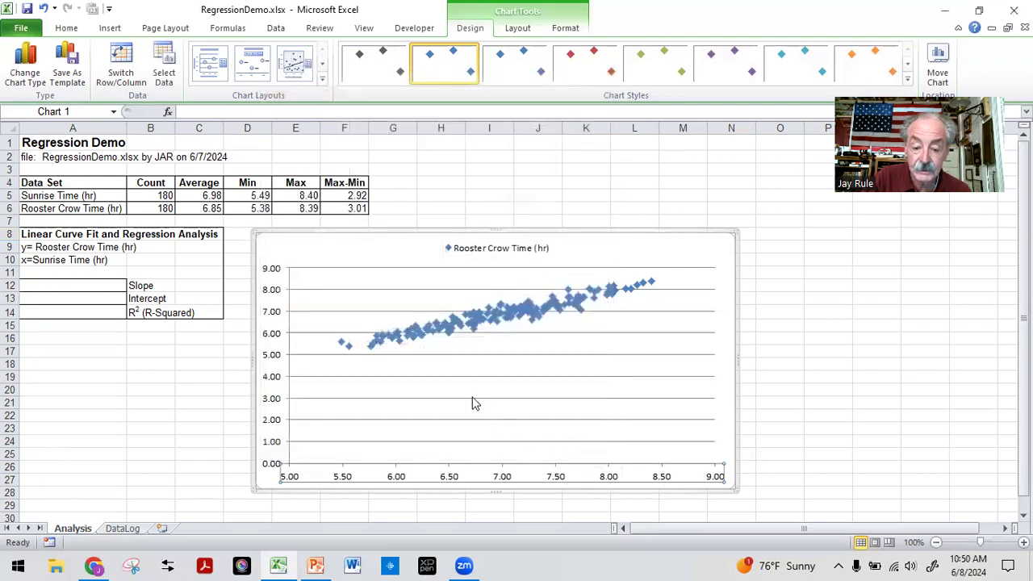
- Fix the vertical axis of the scatter chart to a minimum of 5 and a maximum of 9
left_click(274, 292)
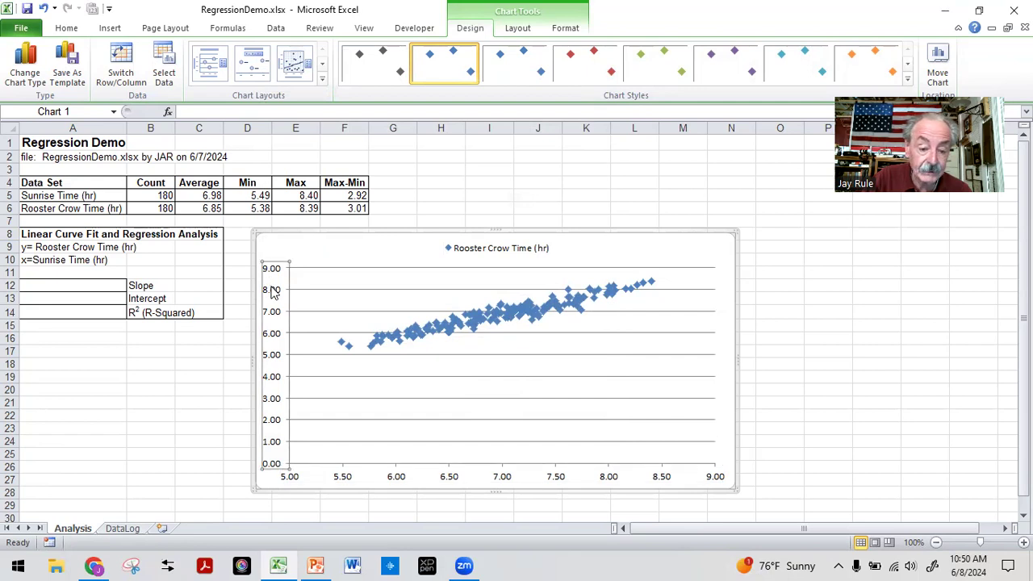
right_click(275, 292)
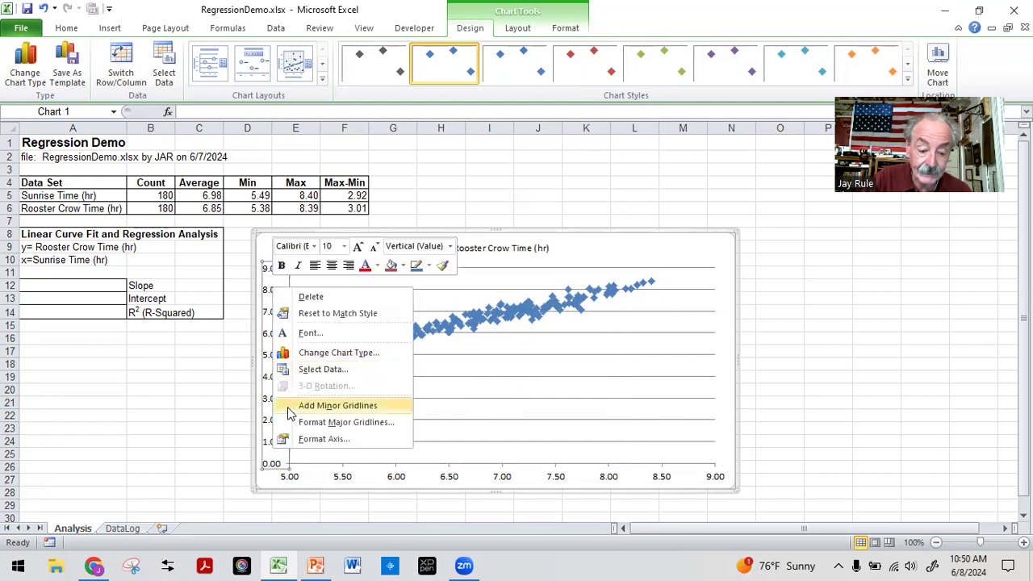
left_click(309, 446)
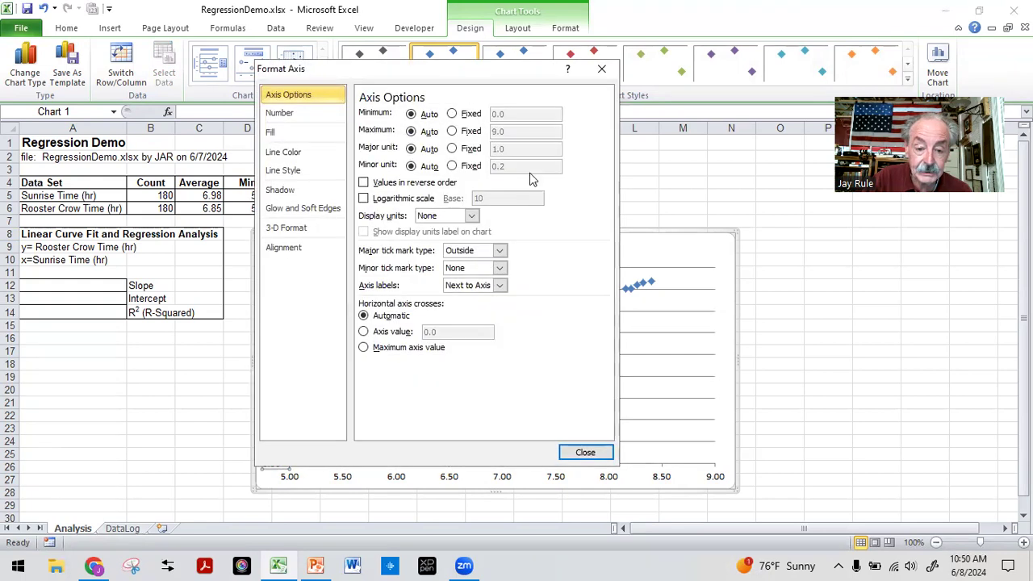
left_click(452, 113)
left_click_drag(519, 116, 478, 117)
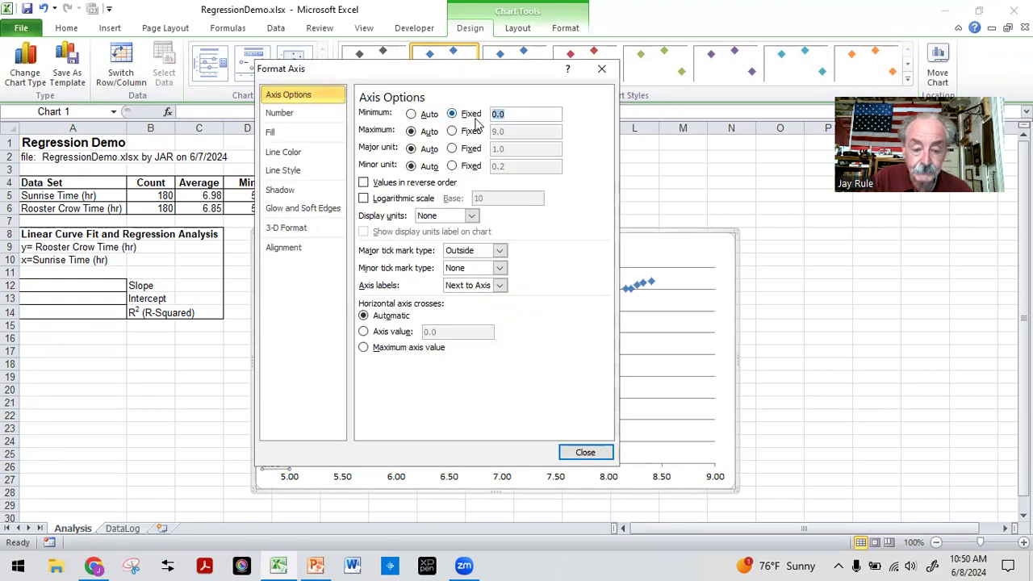
type("5")
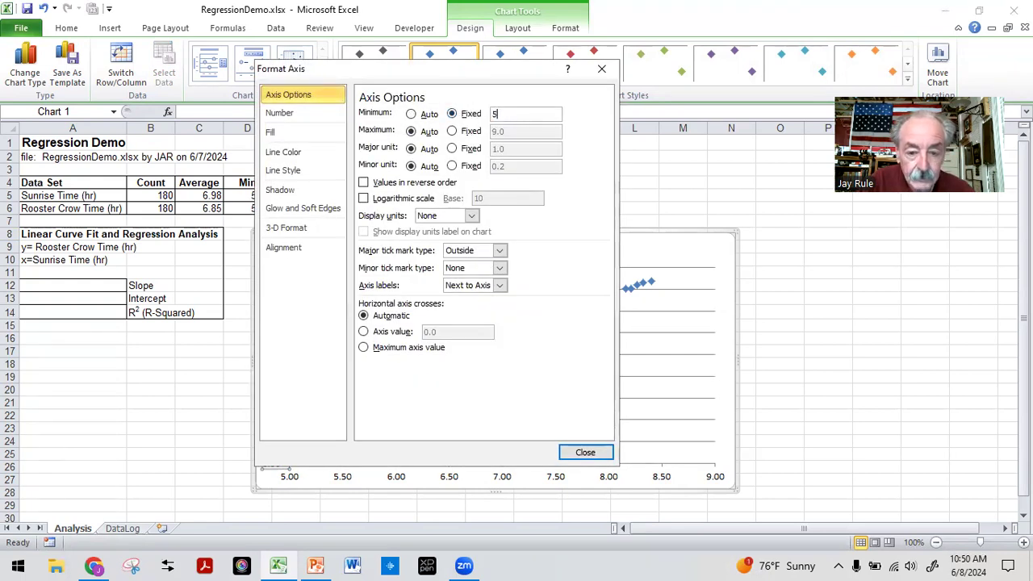
left_click(452, 131)
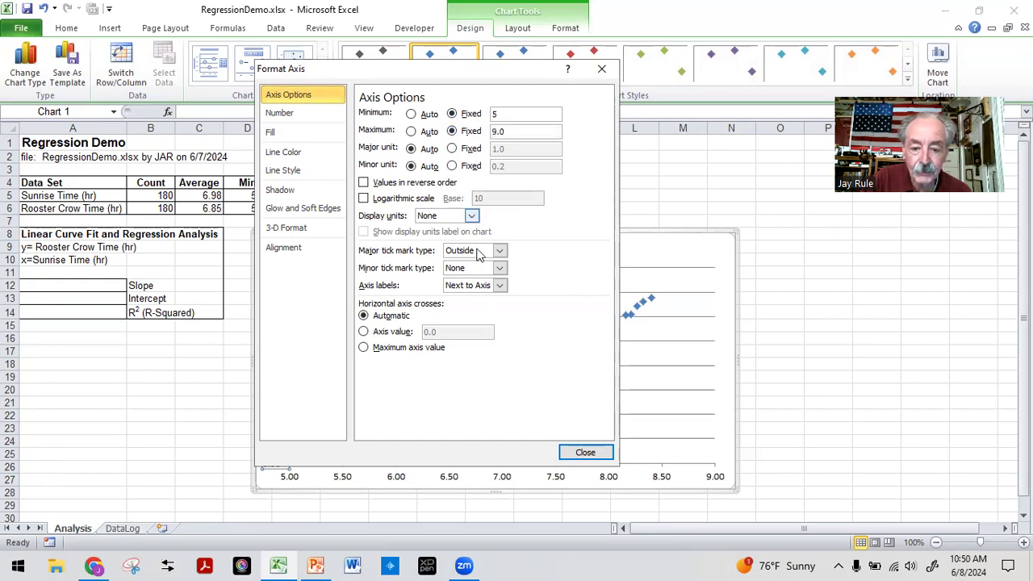
left_click(585, 453)
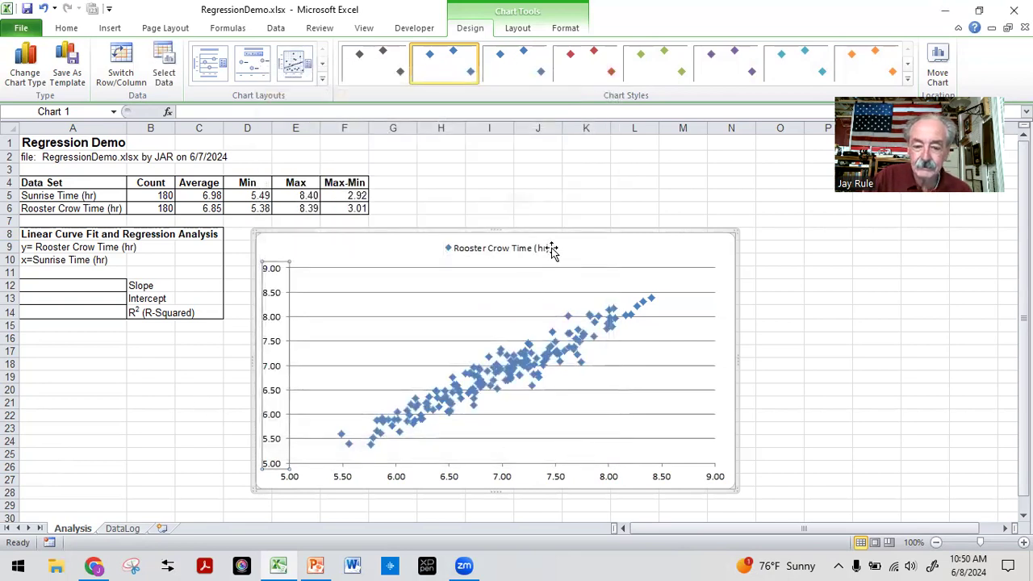
left_click(123, 403)
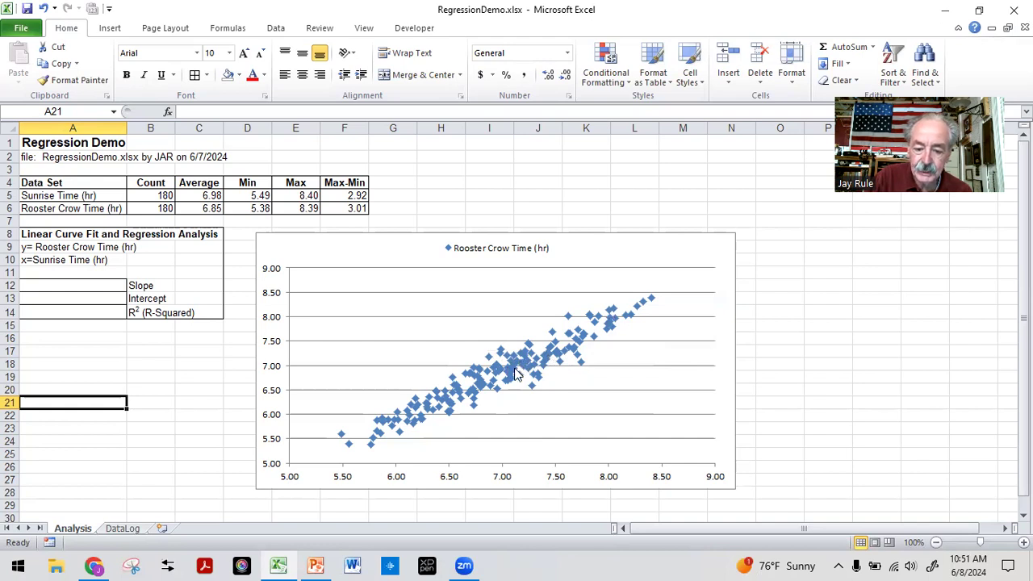
- Add a horizontal axis title below the axis of the scatter chart reading "Sunrise Time (hr)"
mouse_move(525, 367)
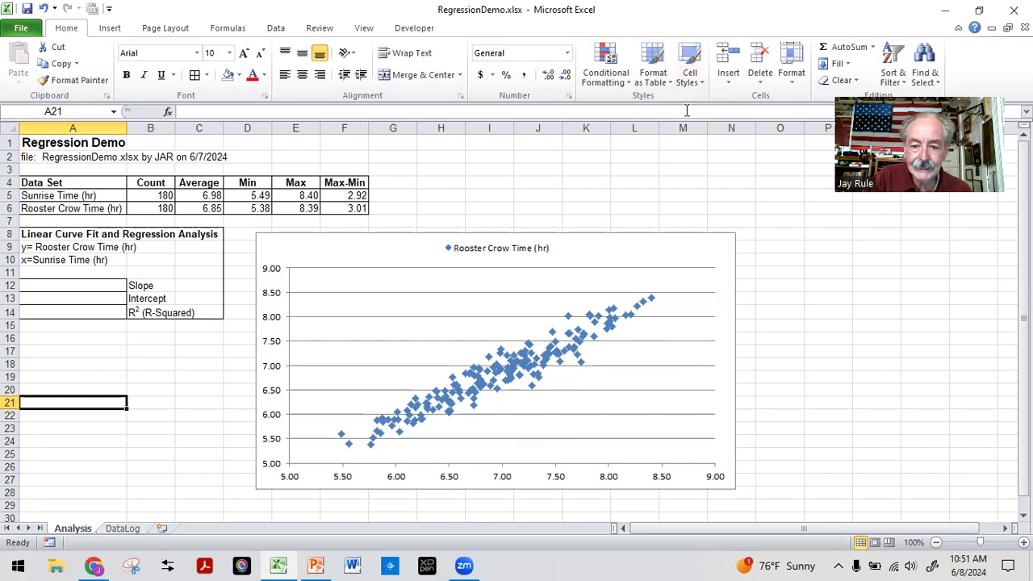
left_click(651, 247)
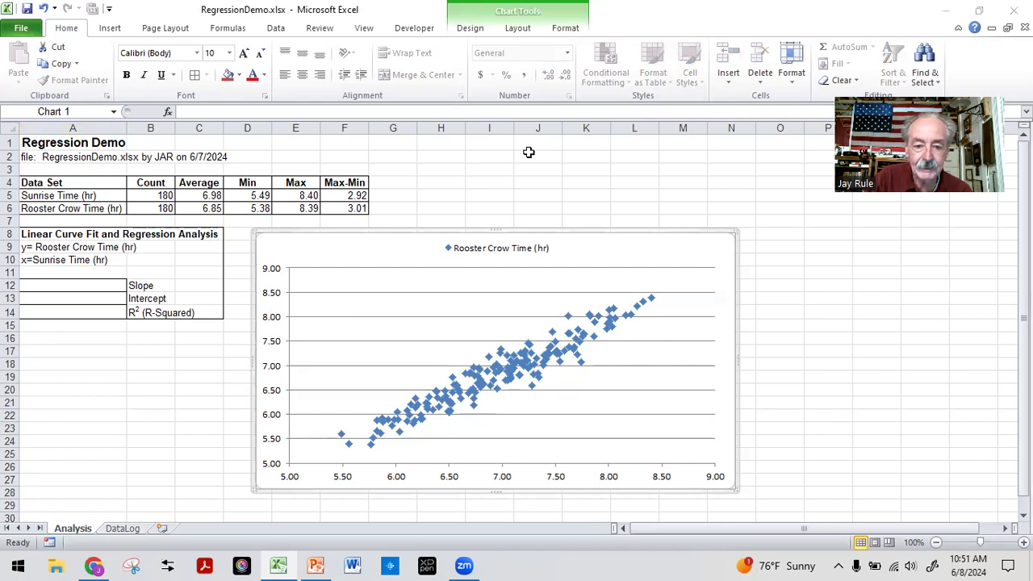
left_click(563, 30)
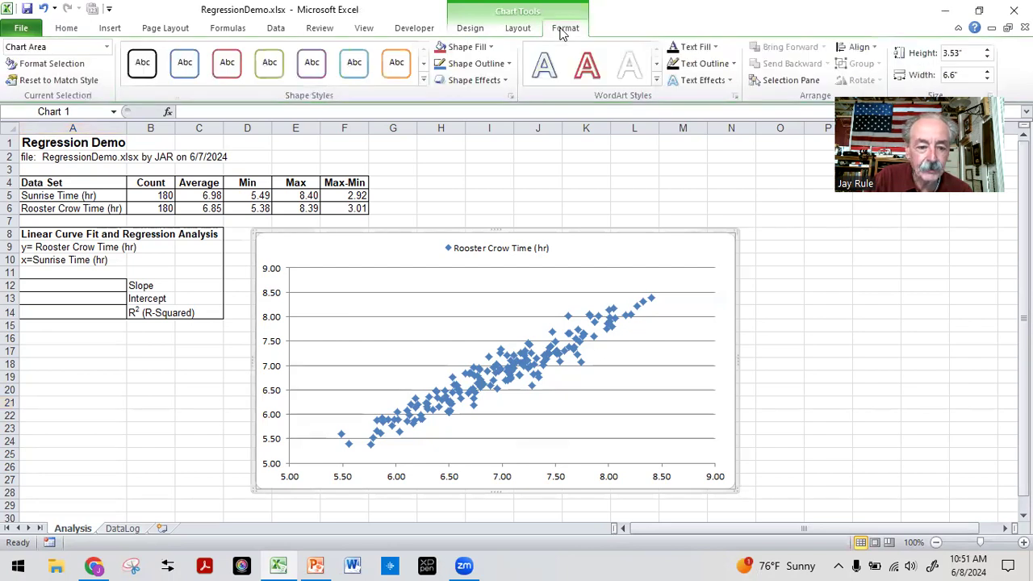
left_click(473, 29)
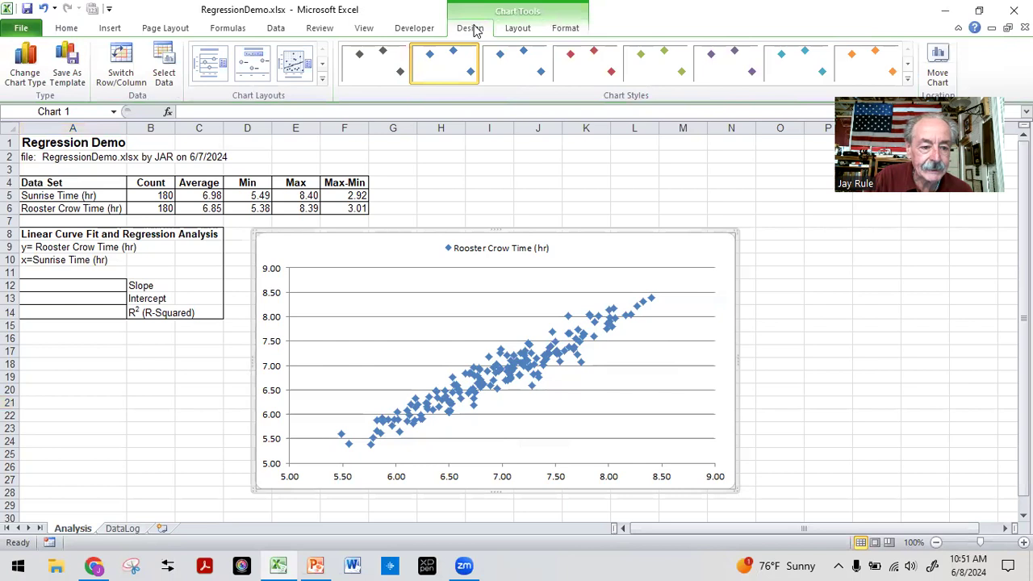
left_click(513, 32)
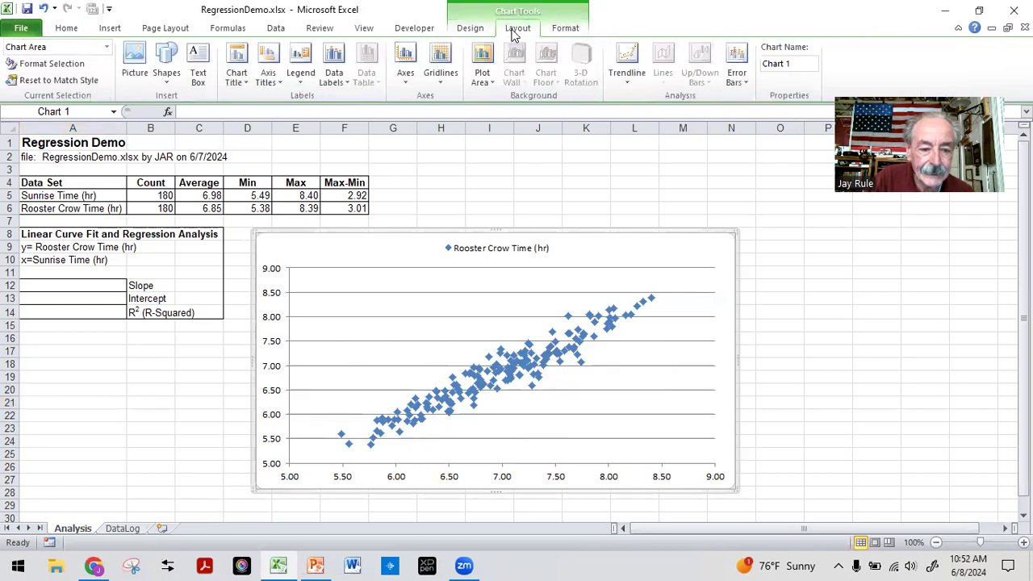
left_click(278, 80)
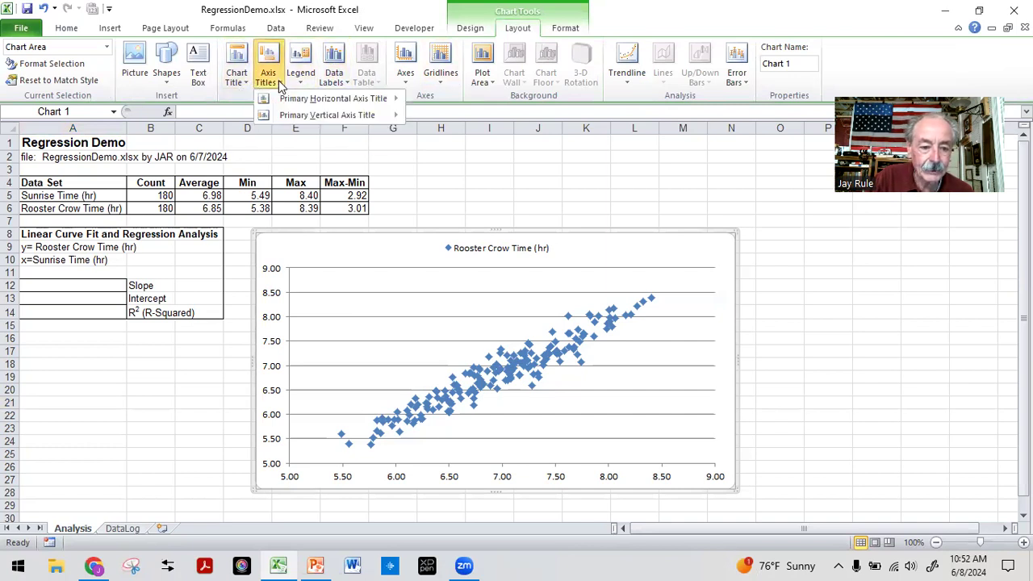
mouse_move(293, 101)
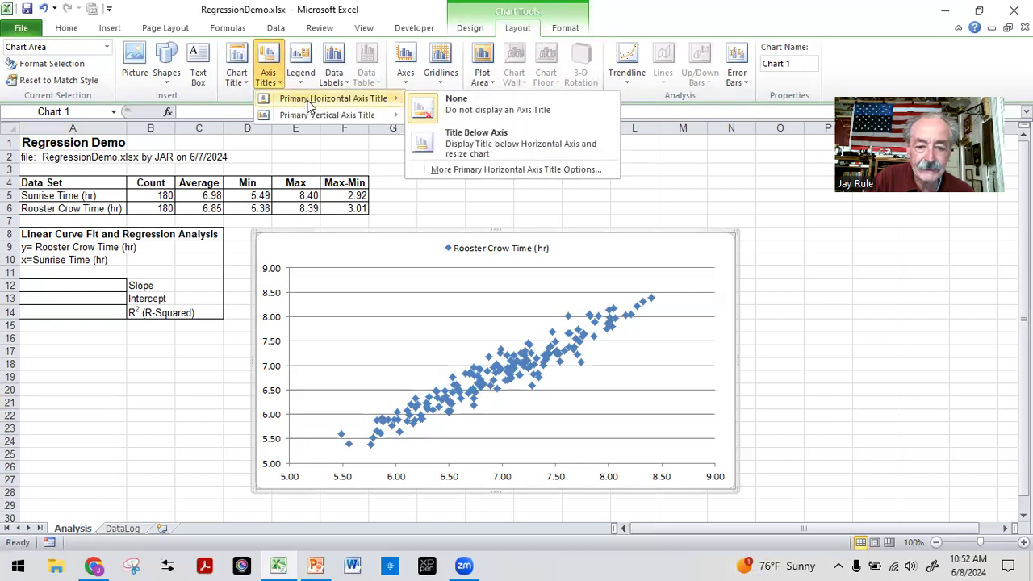
left_click(464, 146)
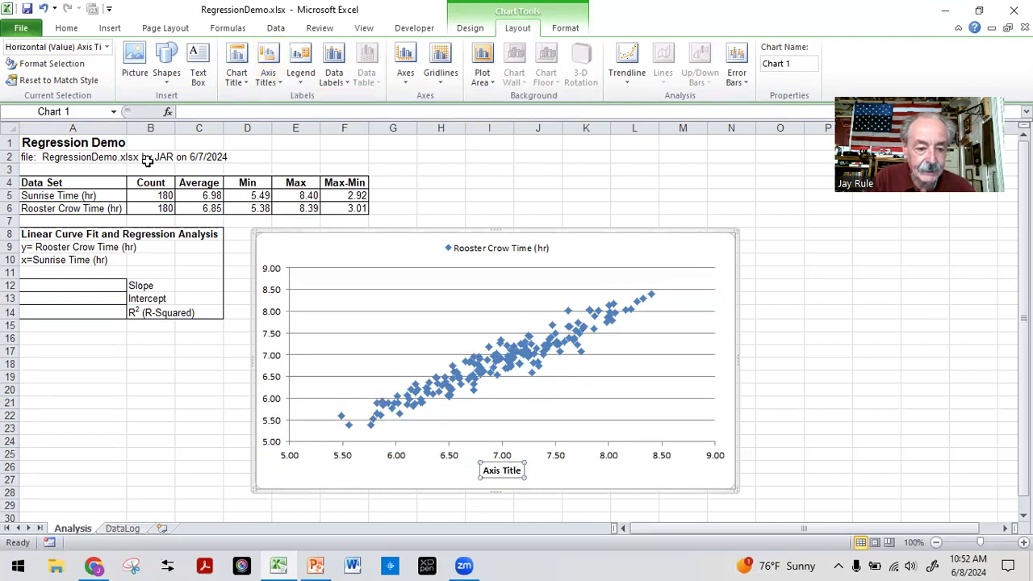
left_click(201, 114)
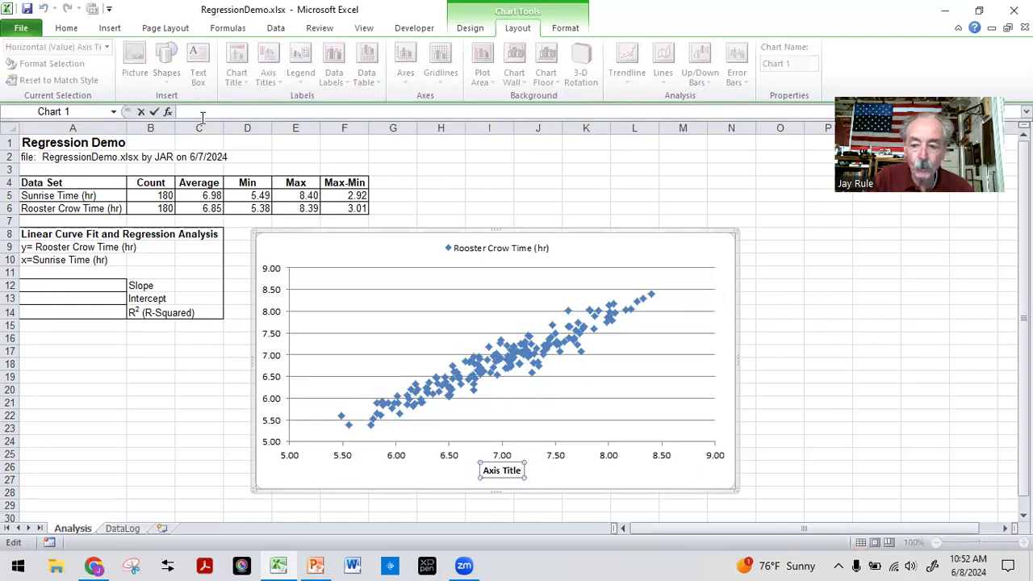
type("S")
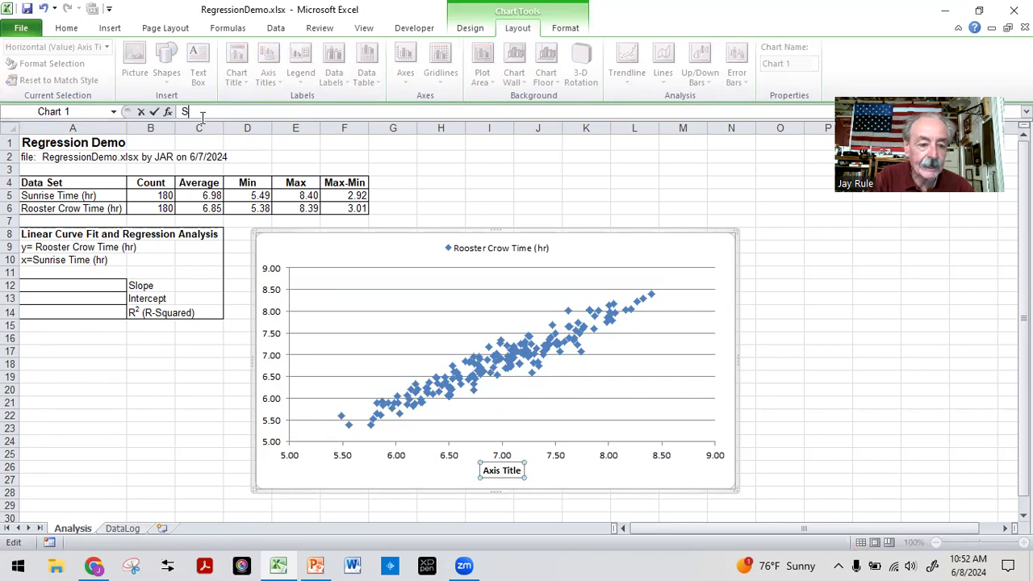
type("unrise Time (hr")
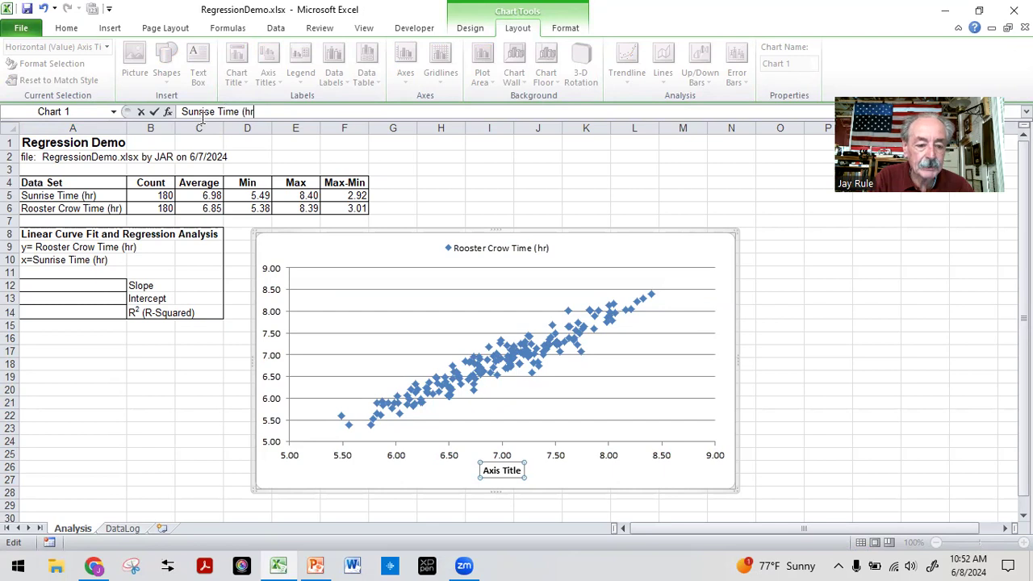
type(")")
key("Return")
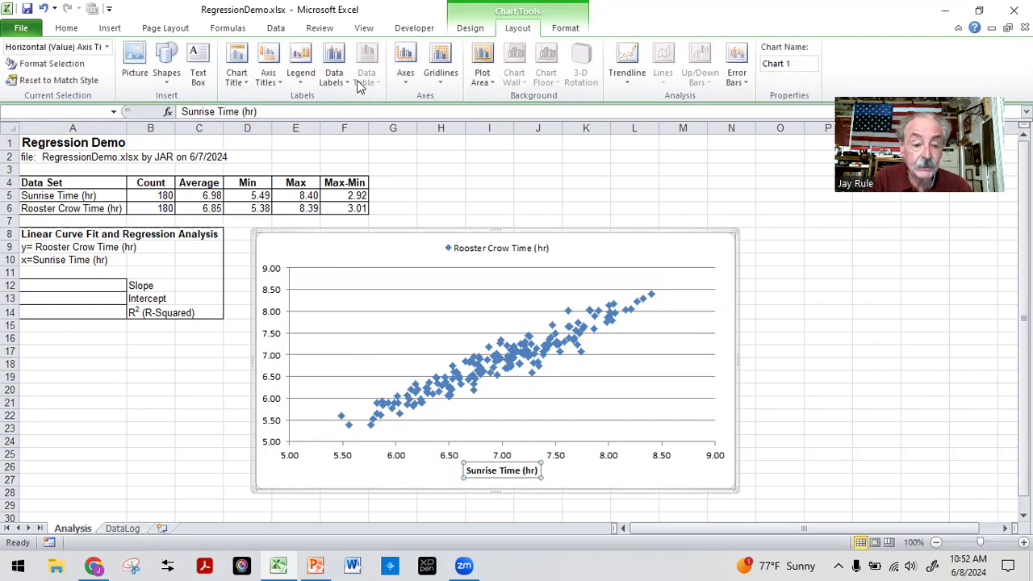
- Add a rotated vertical axis title to the scatter chart reading "Rooster Crow Time (hr)"
left_click(277, 86)
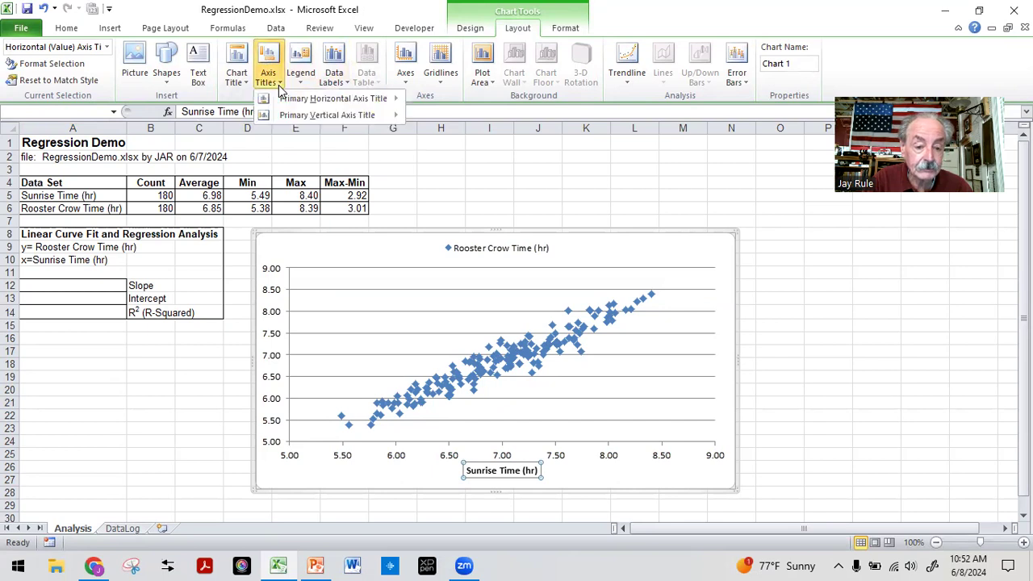
mouse_move(395, 113)
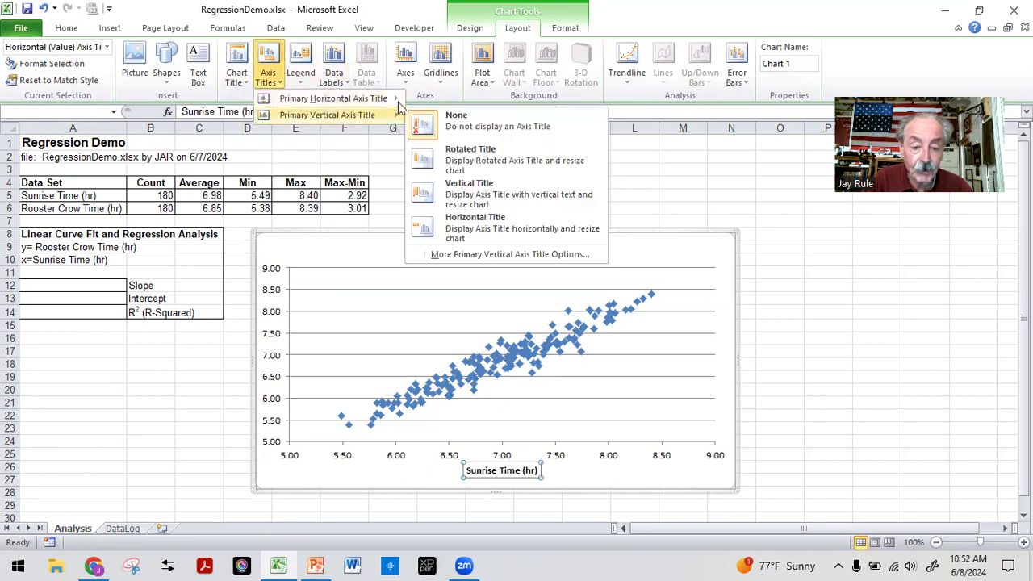
left_click(465, 153)
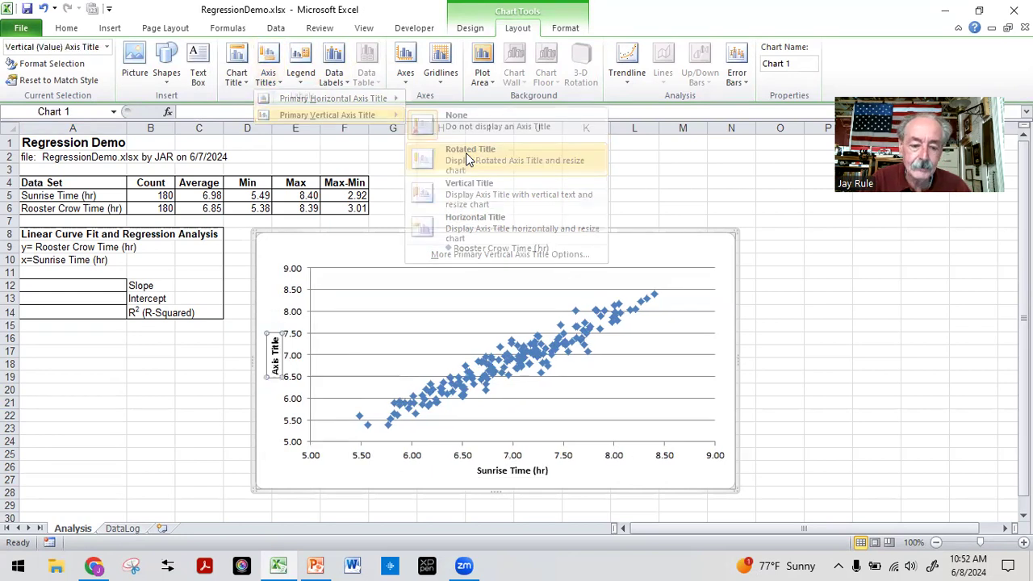
left_click(213, 113)
type("Rooster Crow Time ")
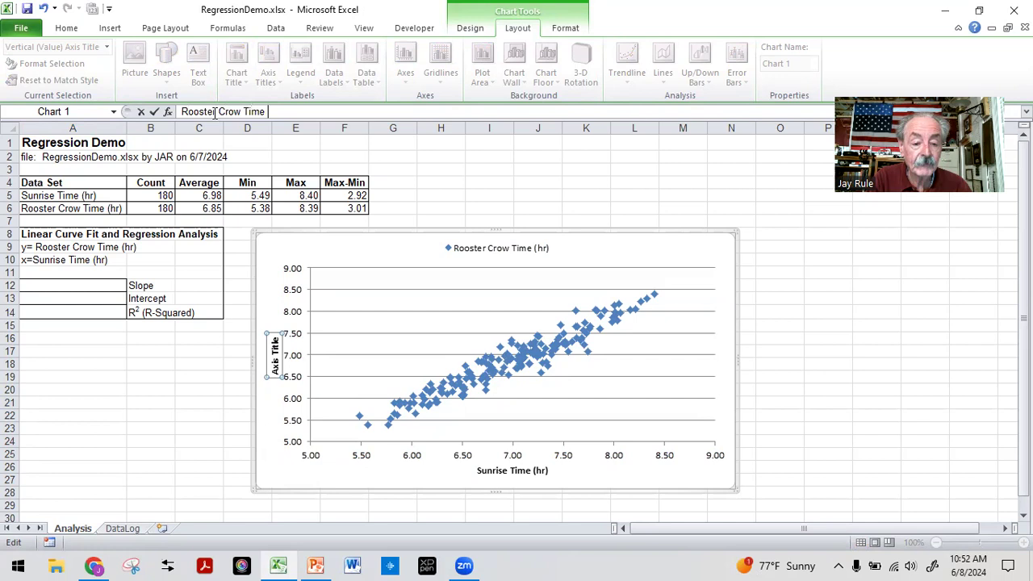
type("(hr)")
key("Return")
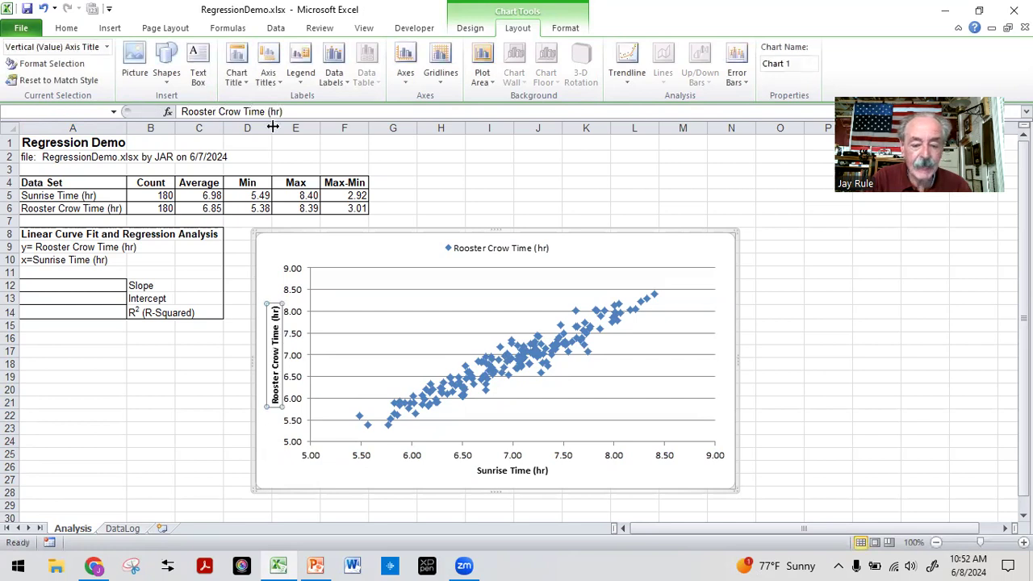
left_click(817, 243)
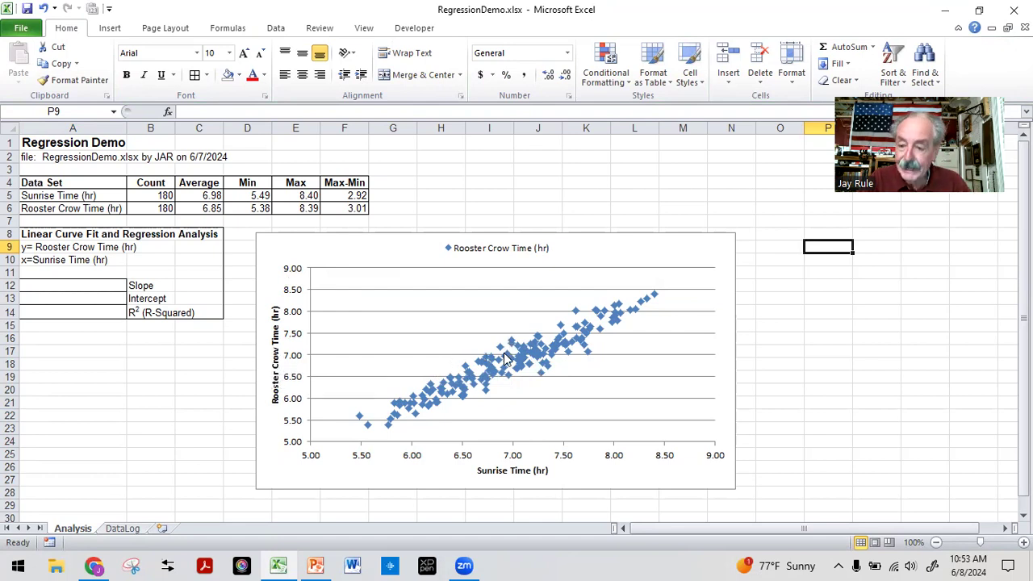
- Add a linear trendline to the rooster crow series, displaying its equation and R-squared value on the chart
mouse_move(525, 362)
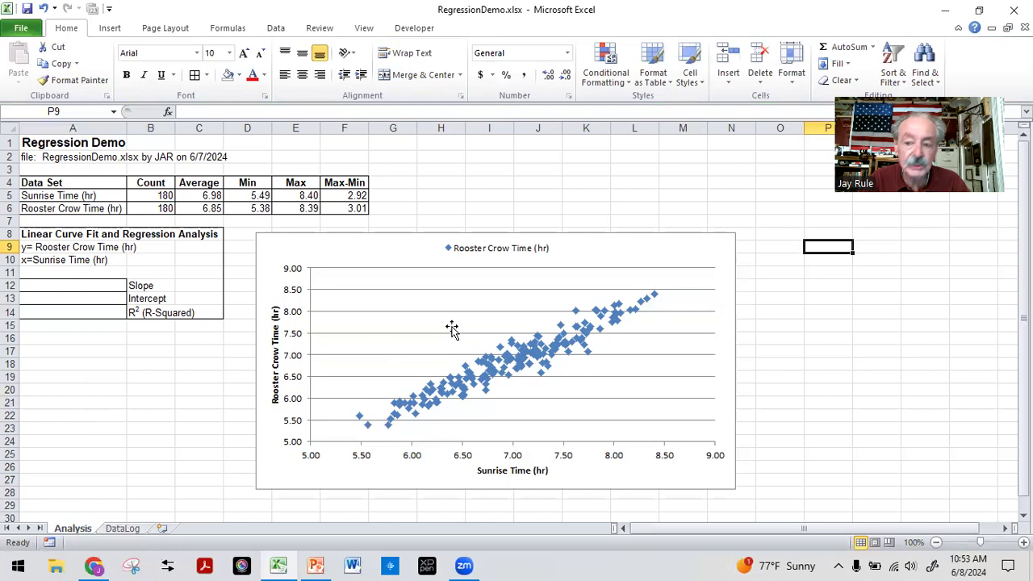
right_click(510, 367)
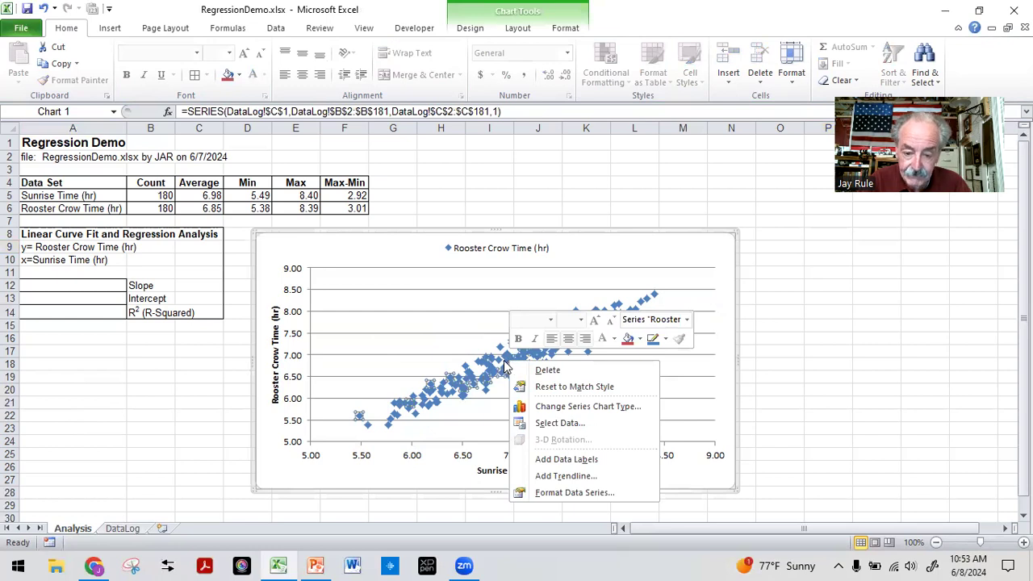
left_click(565, 477)
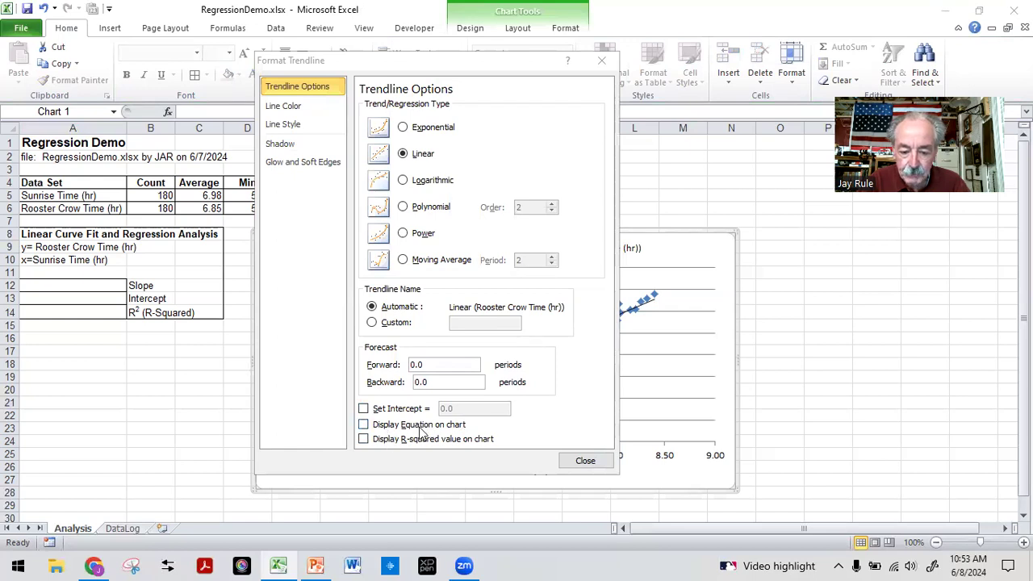
left_click(363, 426)
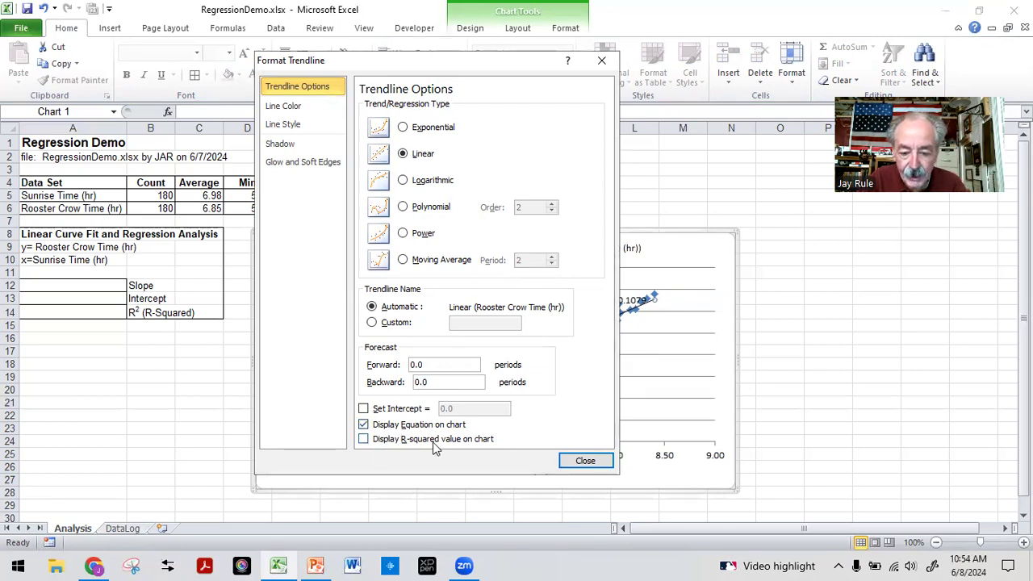
left_click(363, 439)
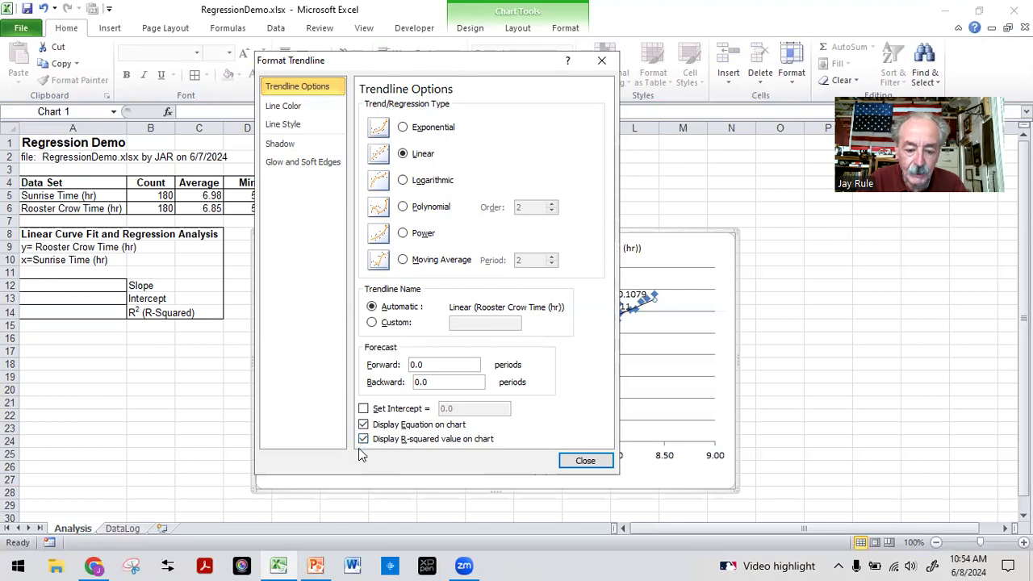
left_click(589, 461)
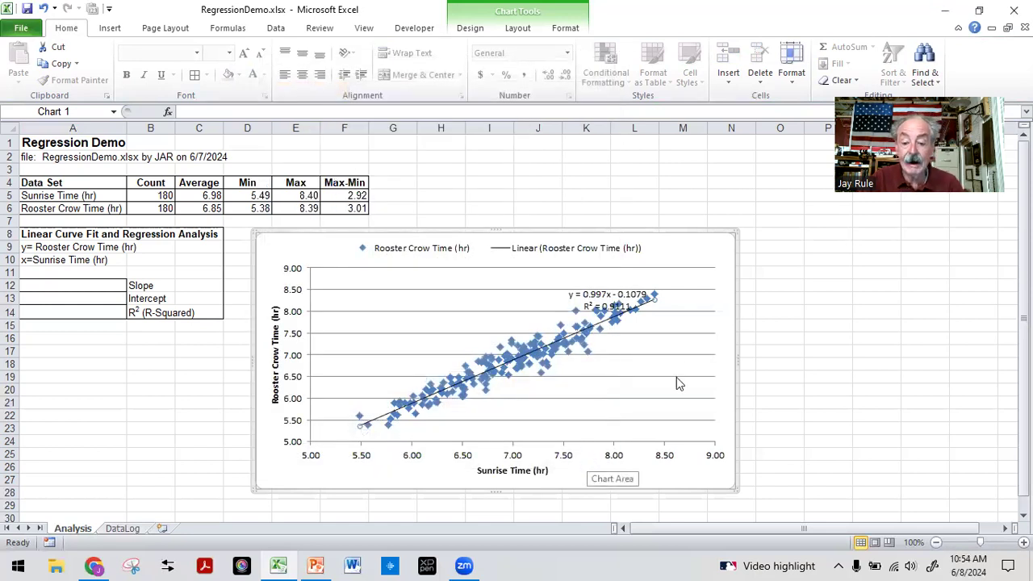
- Move the trendline equation label to the empty area below the data points and enlarge its font to 14
left_click(585, 287)
left_click_drag(585, 287, 612, 364)
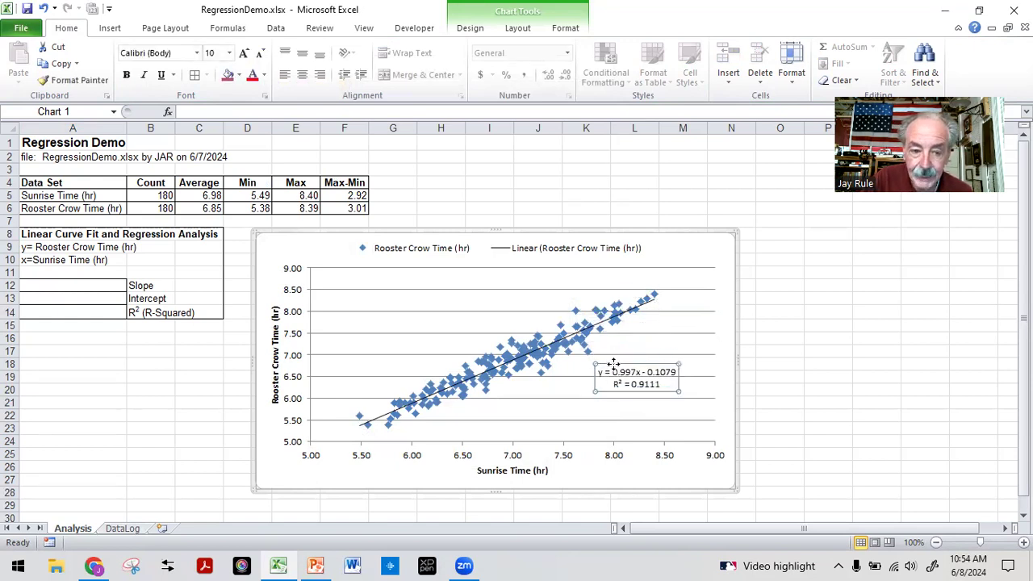
left_click(244, 55)
left_click(244, 55)
left_click(244, 55)
left_click(243, 55)
left_click_drag(641, 358, 660, 370)
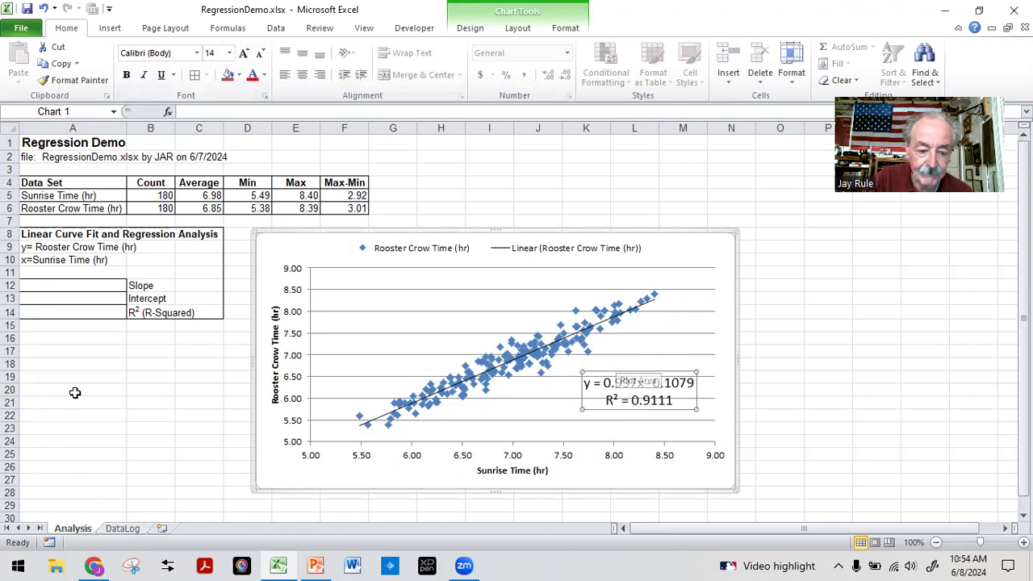
left_click(50, 340)
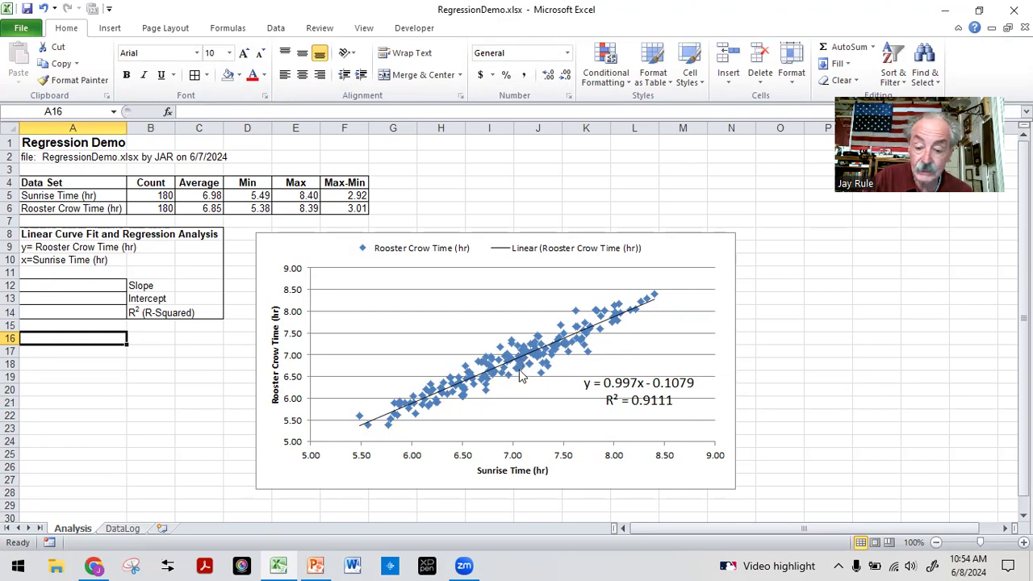
- Thicken the linear trendline in the scatter chart to a width of 3 pt
left_click(576, 337)
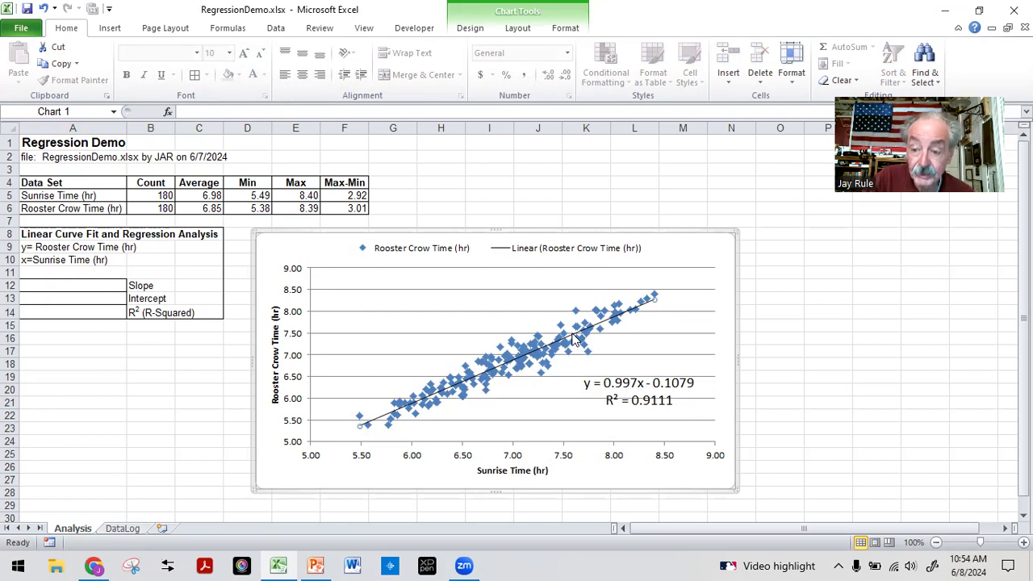
right_click(573, 339)
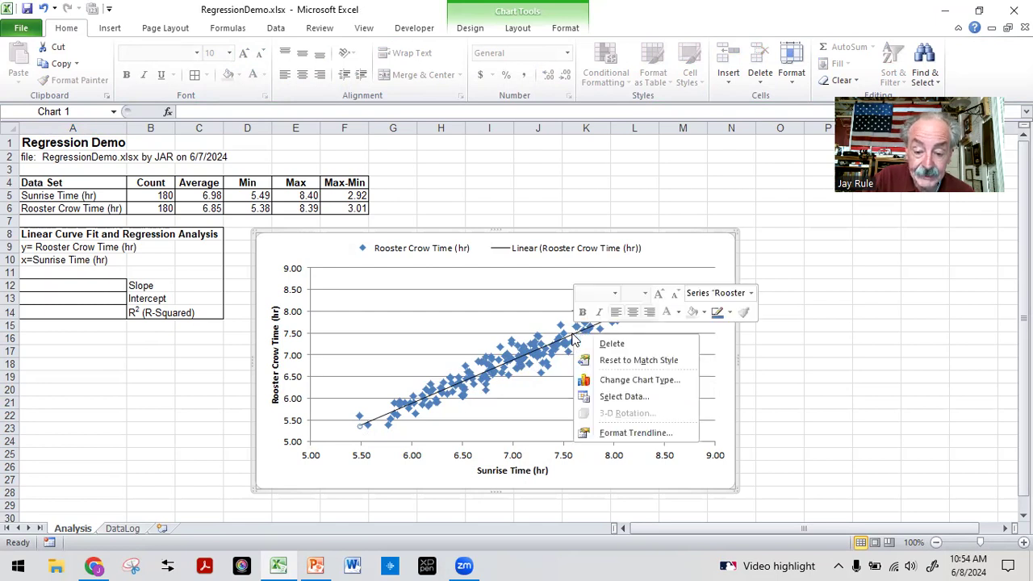
left_click(608, 434)
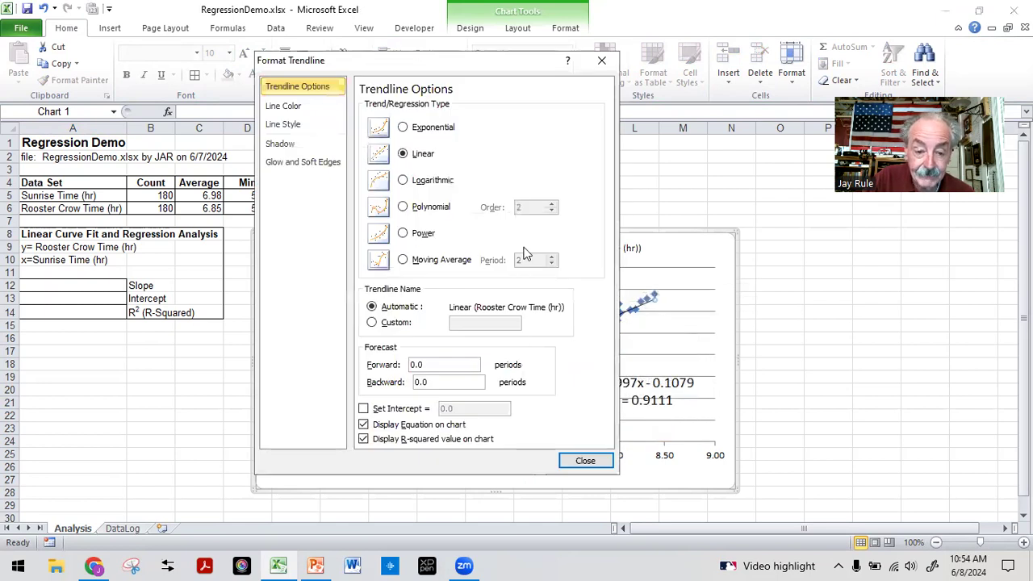
left_click(289, 129)
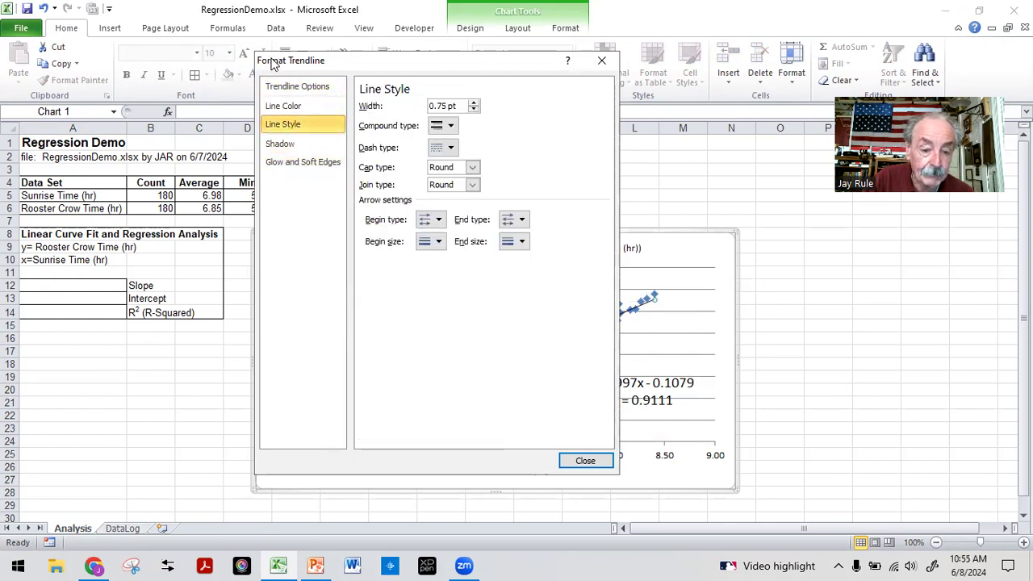
left_click_drag(279, 62, 193, 116)
left_click(388, 157)
left_click(388, 157)
left_click(388, 157)
left_click(389, 156)
left_click(388, 157)
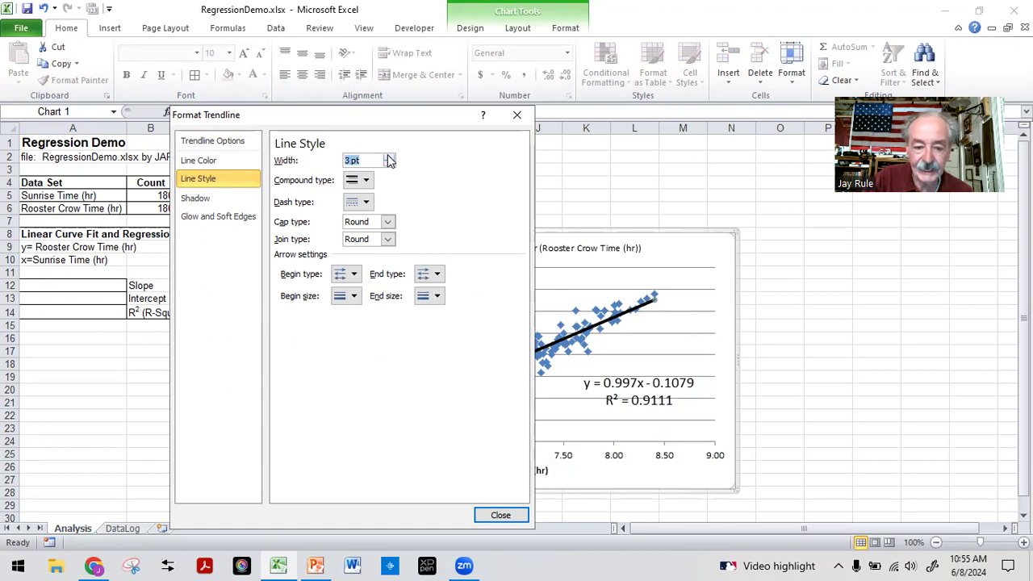
left_click(494, 513)
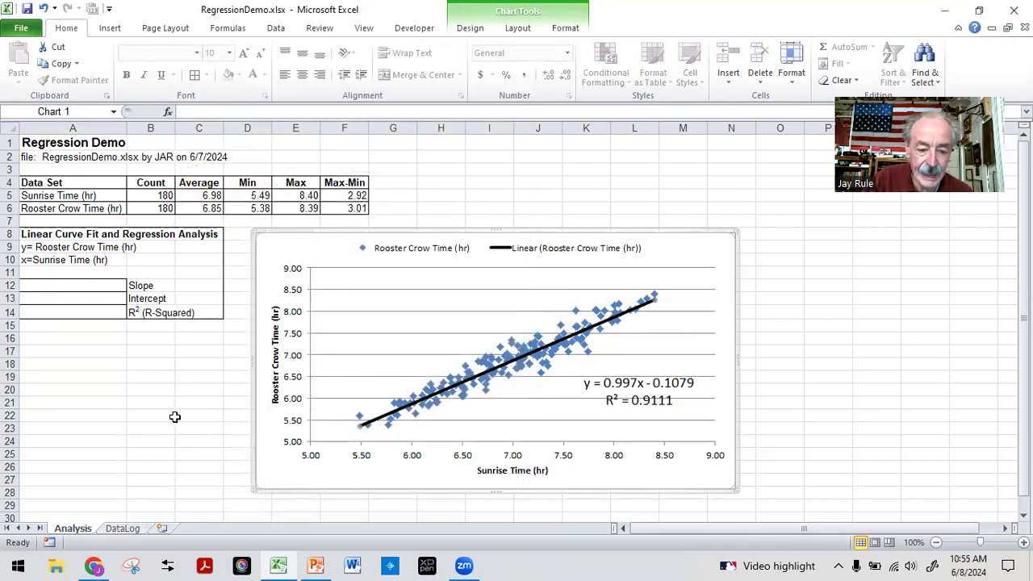
left_click(179, 441)
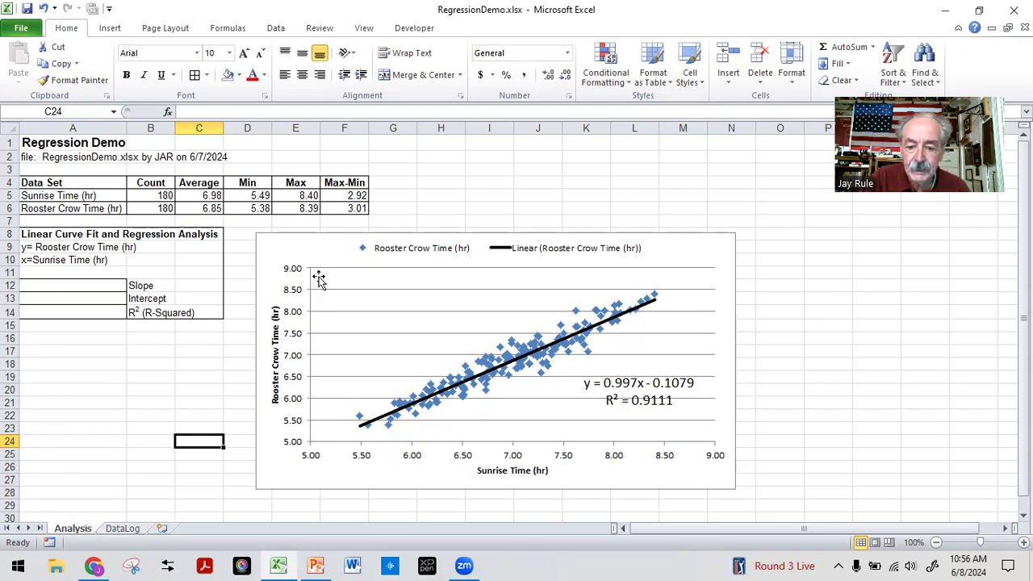
left_click(92, 364)
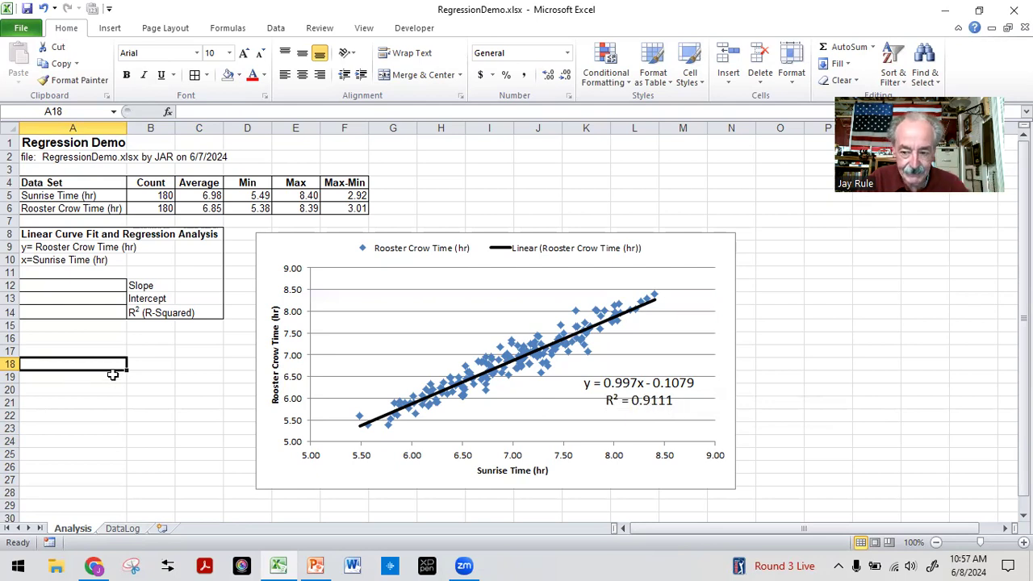
left_click(152, 350)
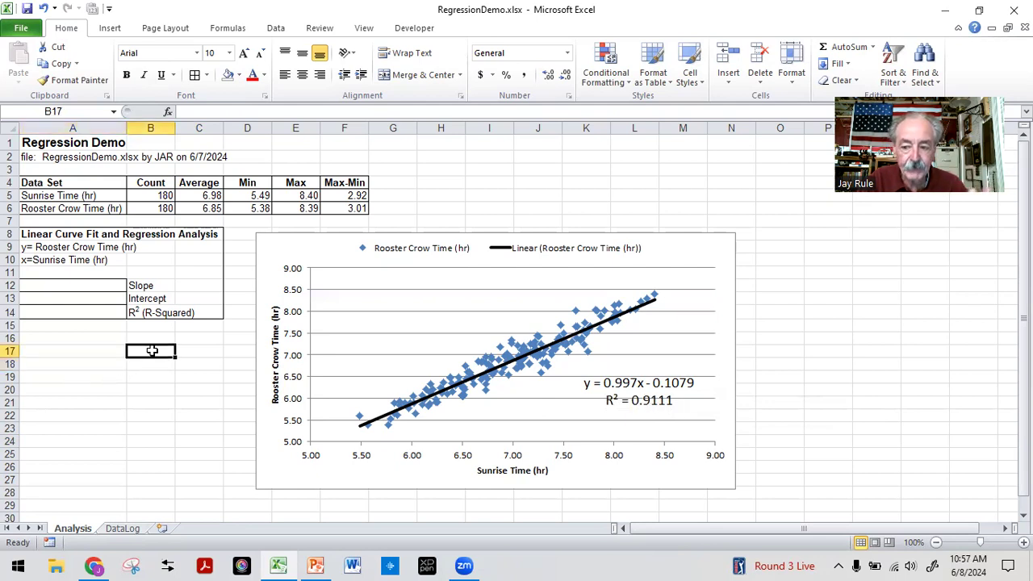
- Calculate the slope in A12 with SLOPE, using DataLog C2:C181 as known y's and DataLog B2:B181 as known x's
left_click(64, 285)
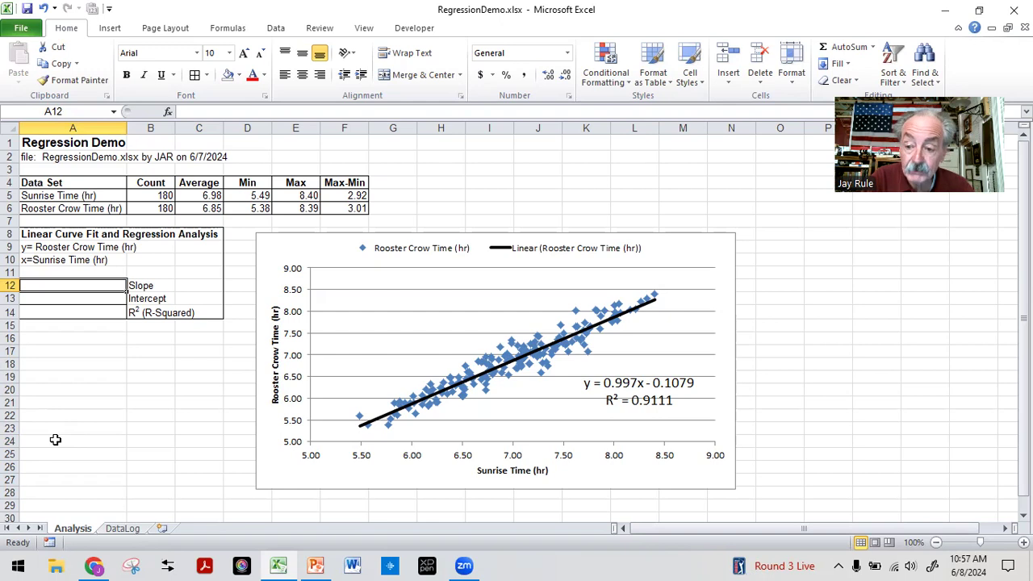
type("=")
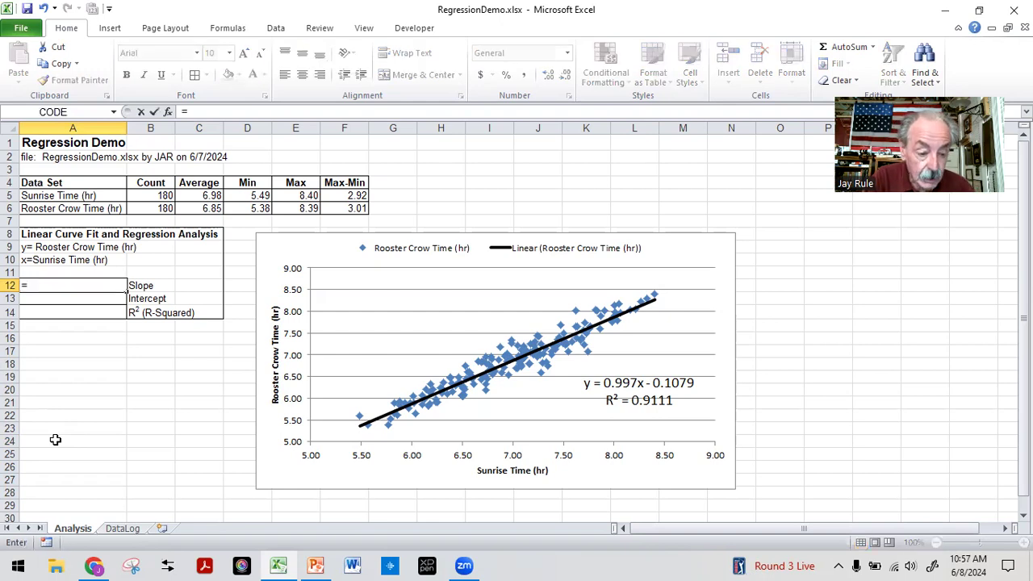
type("slope(")
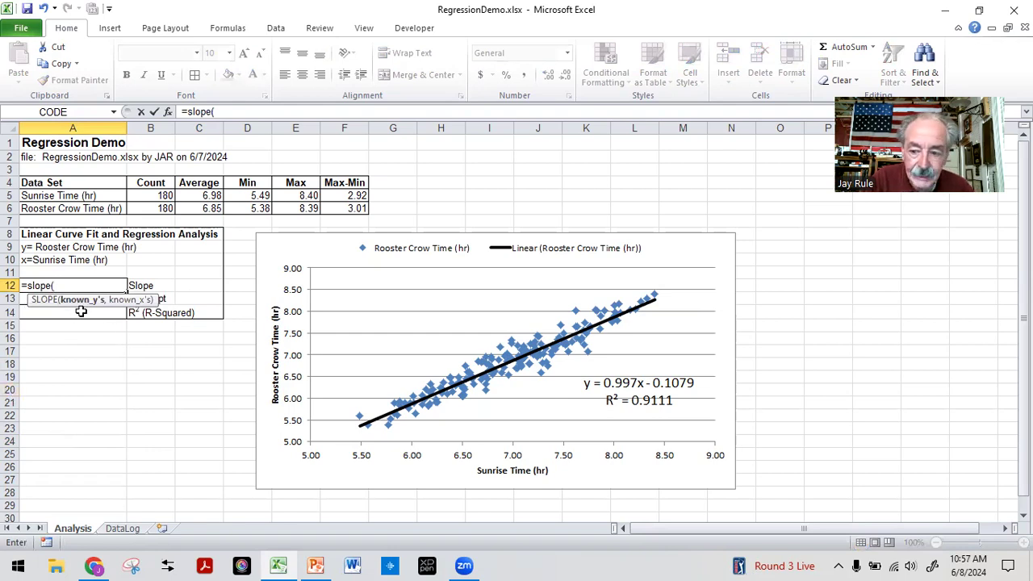
left_click(122, 529)
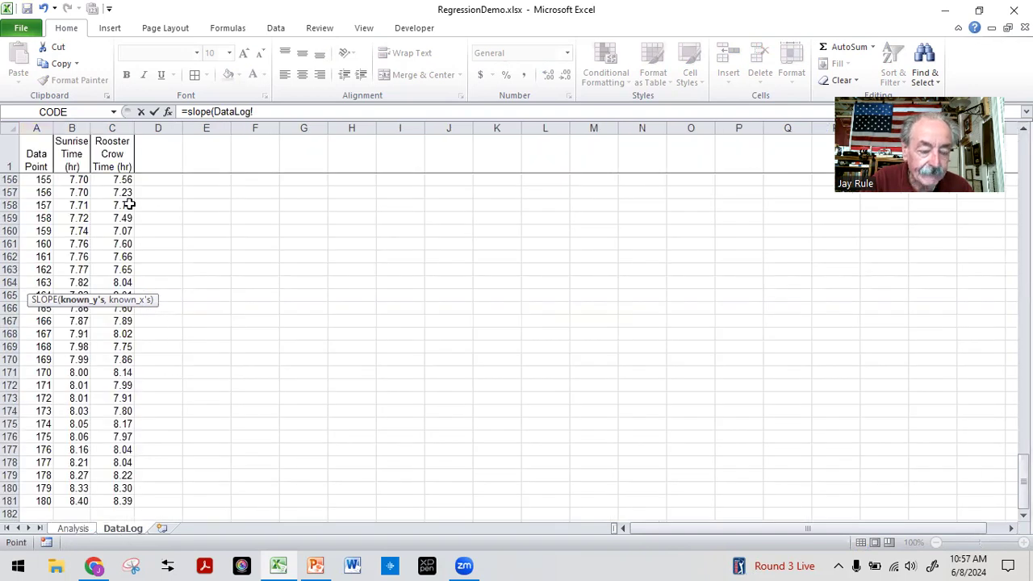
scroll(119, 195, "up", 20)
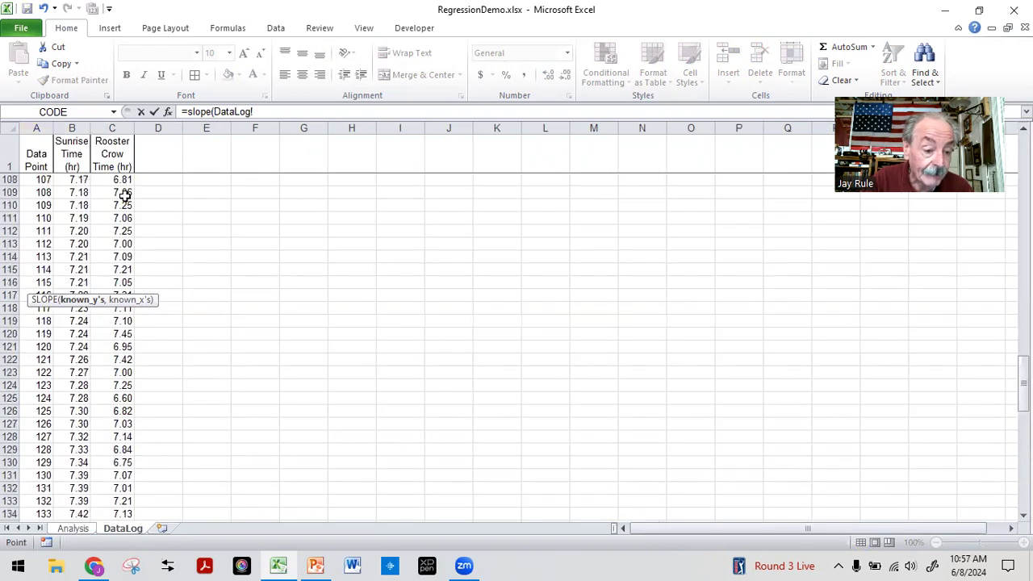
scroll(120, 195, "up", 20)
left_click(113, 182)
left_click_drag(113, 183, 110, 499)
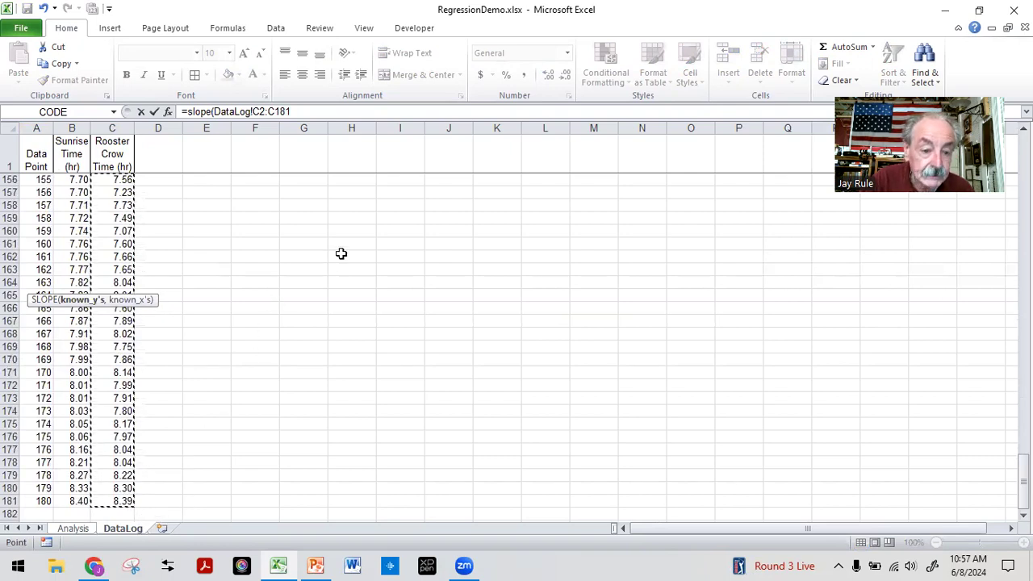
left_click(301, 113)
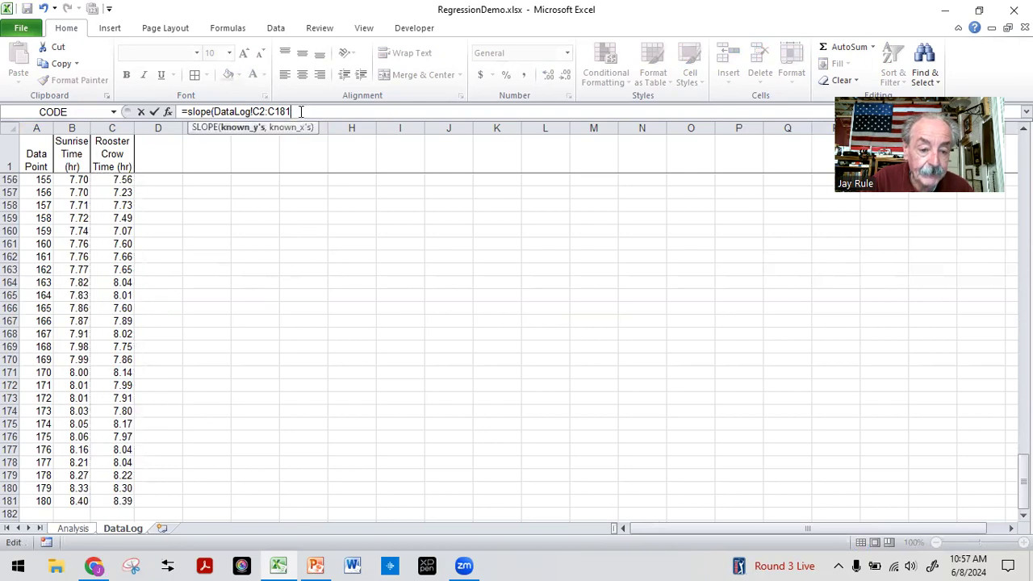
type(",")
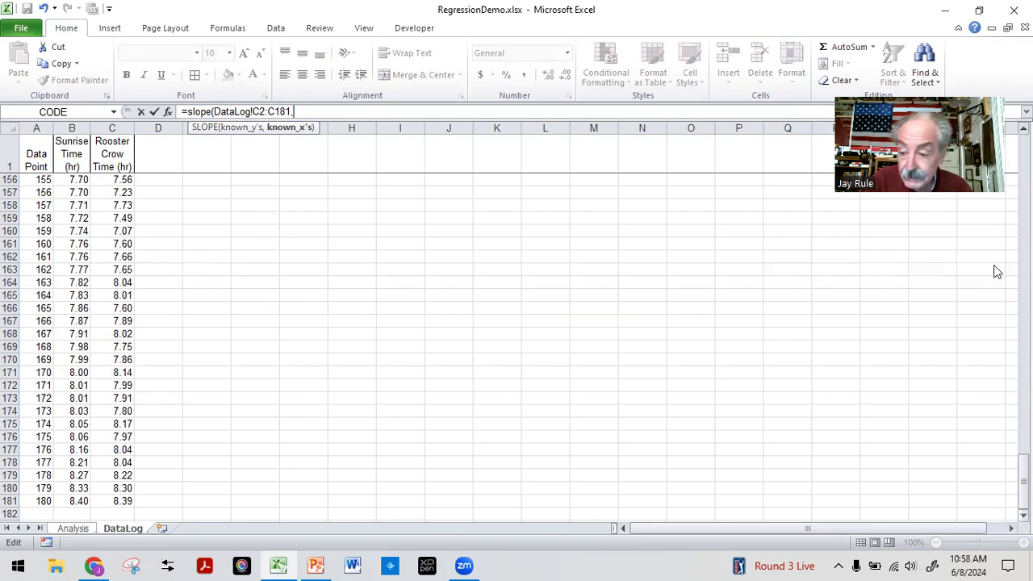
left_click_drag(1024, 476, 1024, 153)
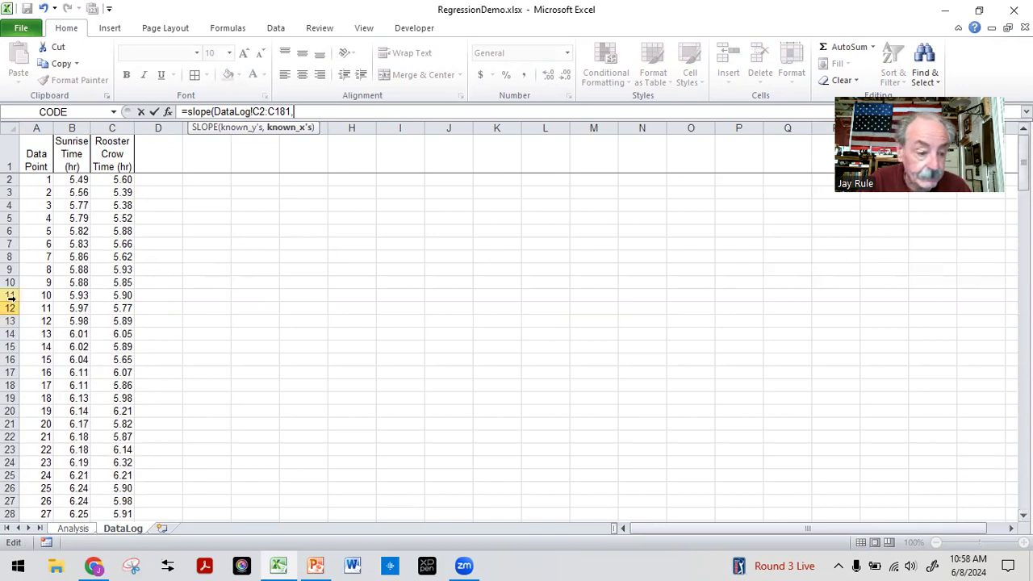
left_click_drag(72, 179, 78, 480)
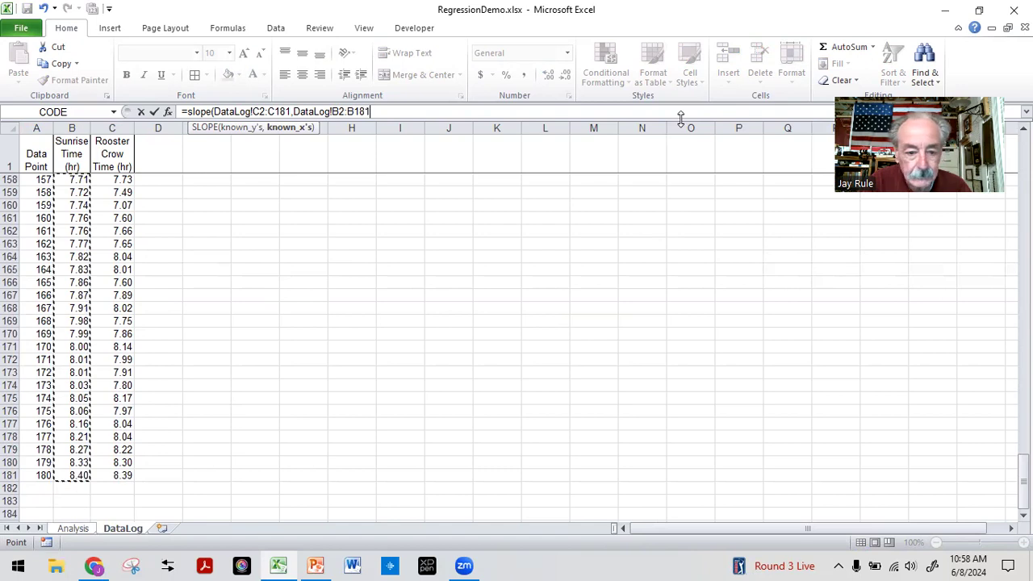
type(")")
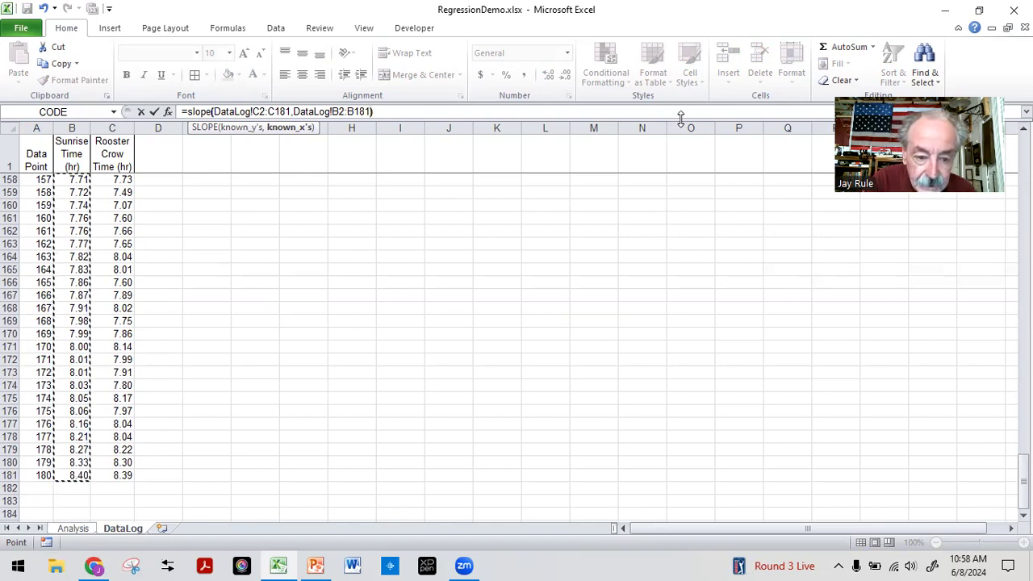
key("Return")
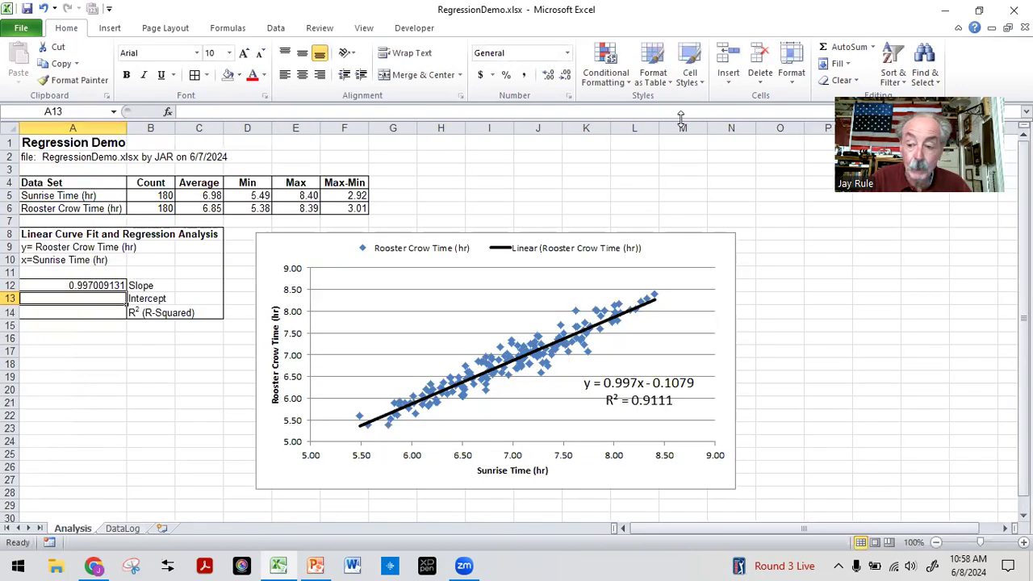
left_click(77, 362)
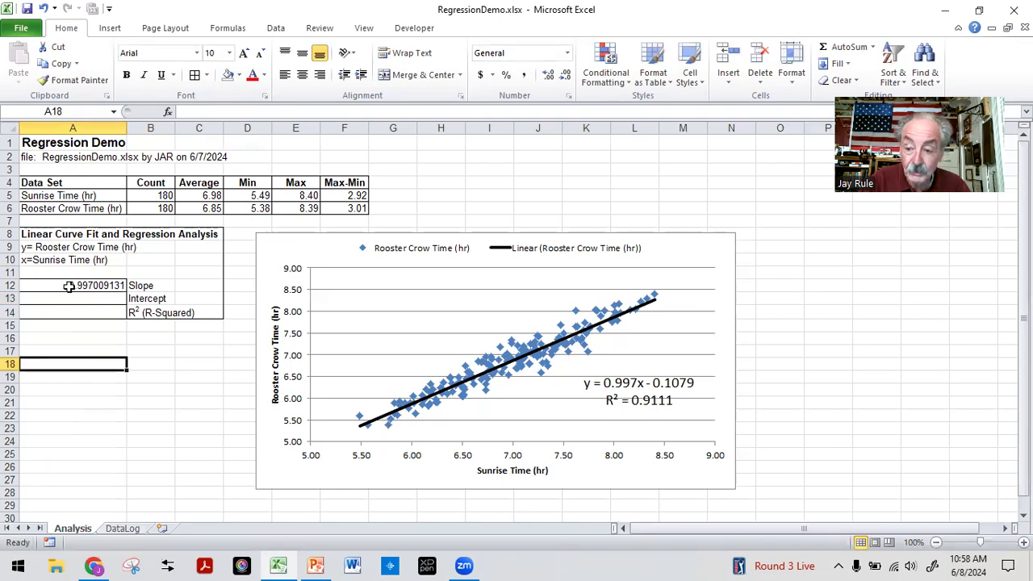
left_click(69, 285)
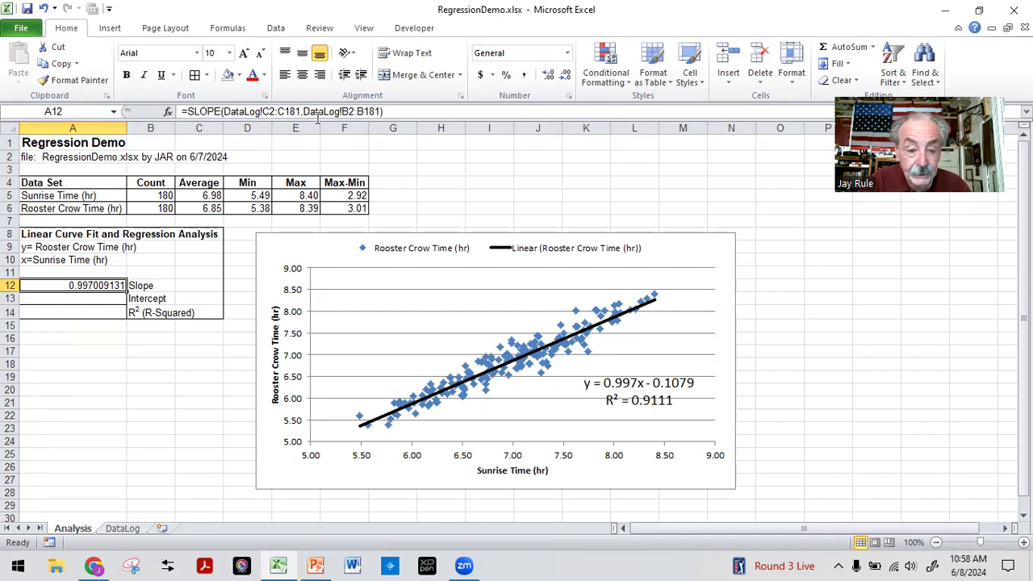
- Calculate the intercept in A13 with INTERCEPT, using DataLog C2:C181 as known y's and DataLog B2:B181 as known x's
left_click(99, 298)
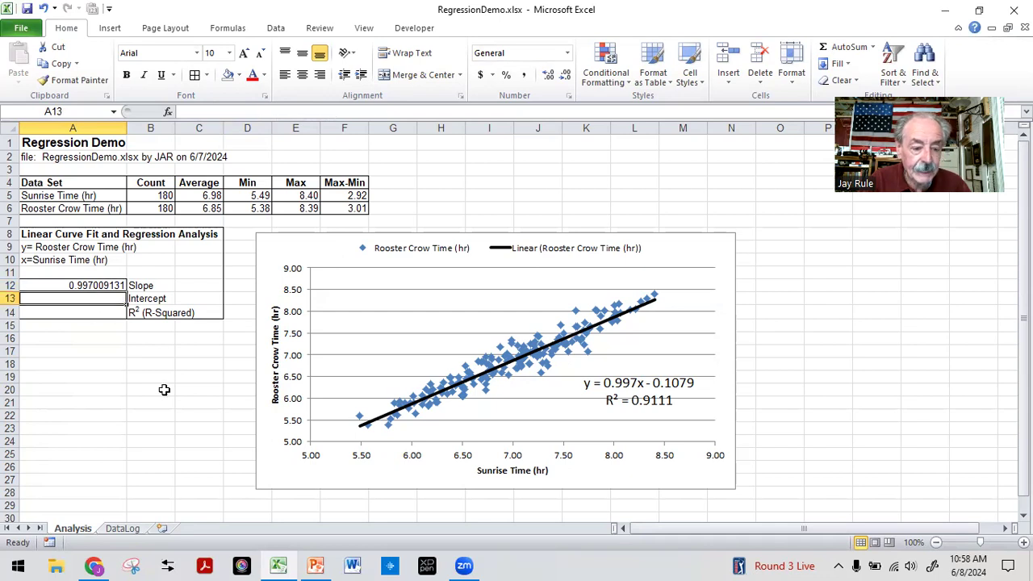
type("=")
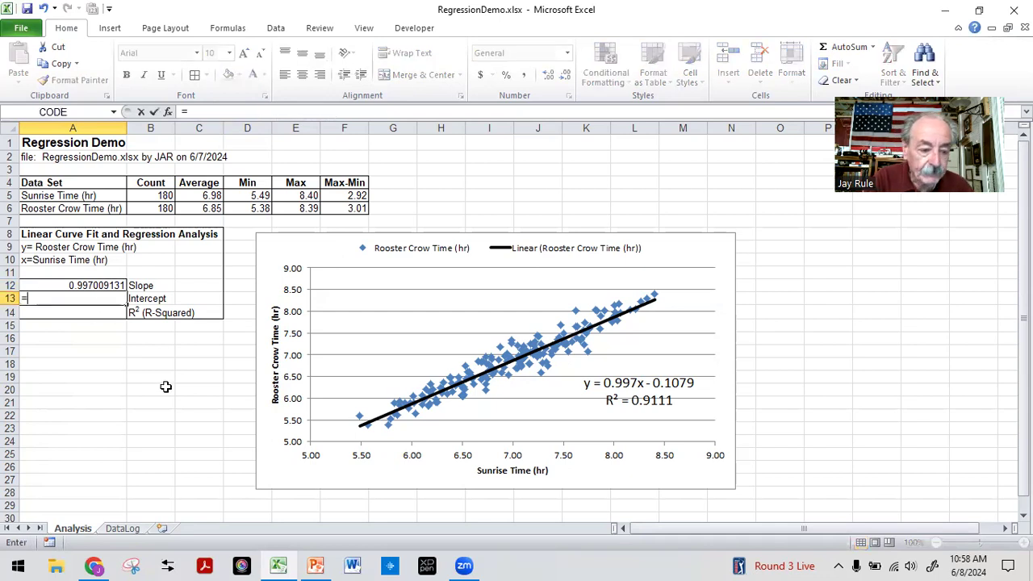
type("int")
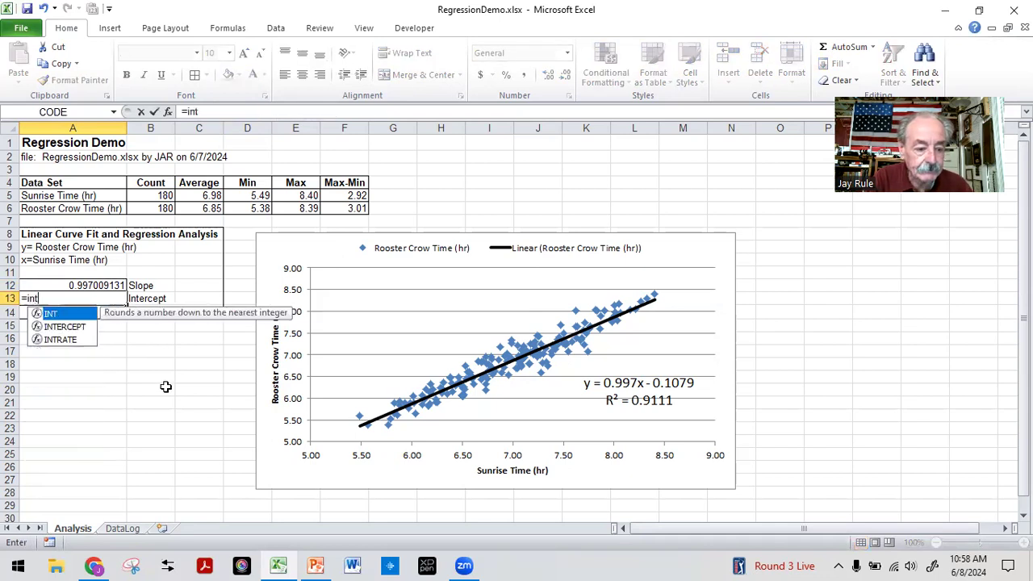
type("ercept(")
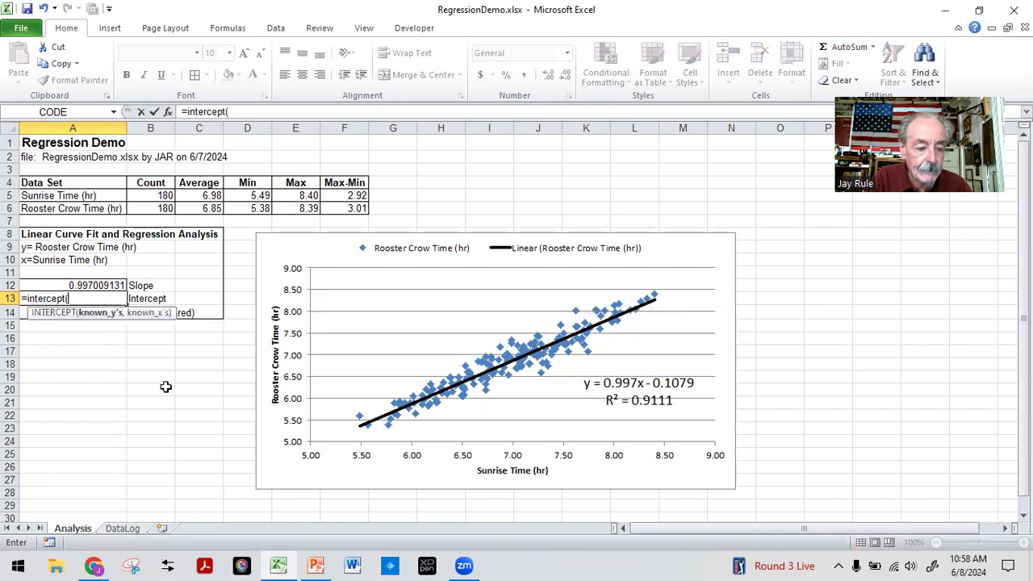
left_click(117, 529)
left_click_drag(123, 475, 104, 176)
type(",")
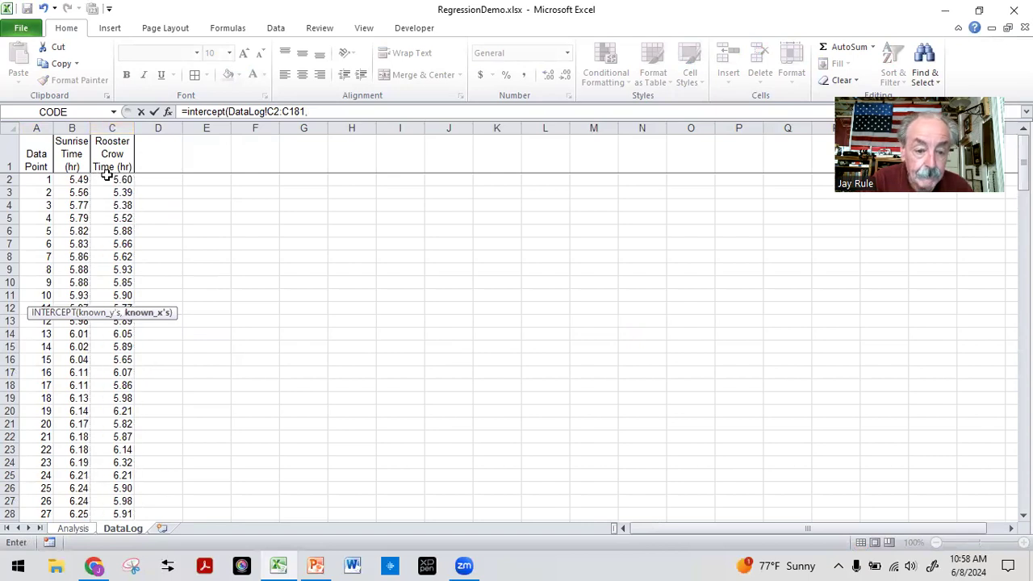
left_click_drag(71, 181, 77, 488)
type(")")
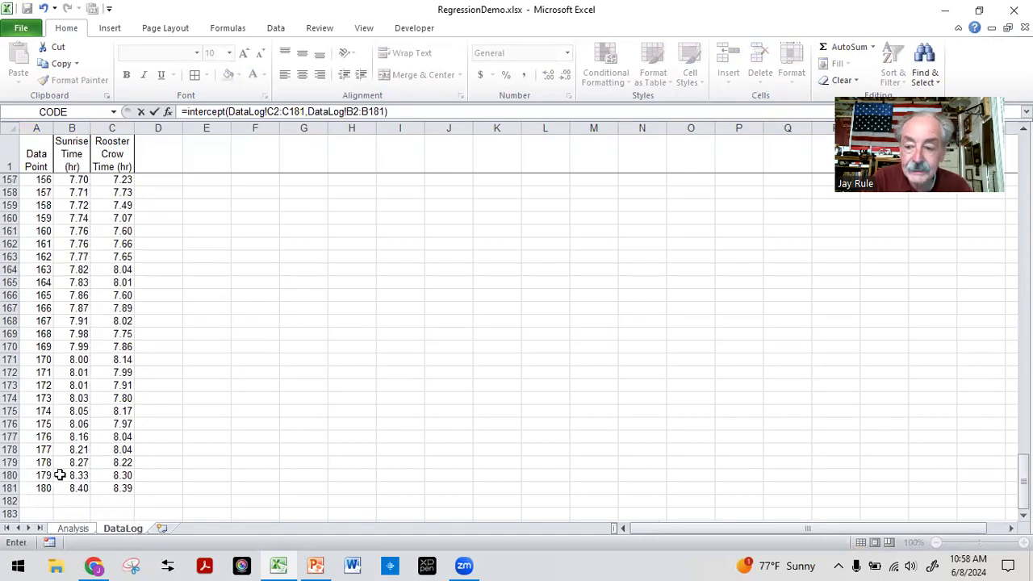
key("Return")
left_click(91, 363)
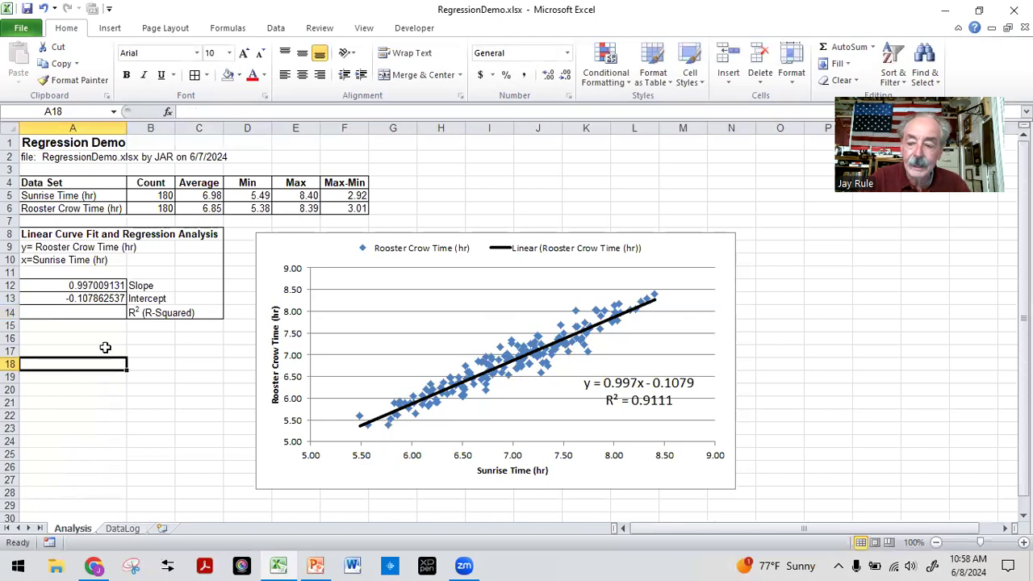
left_click(95, 298)
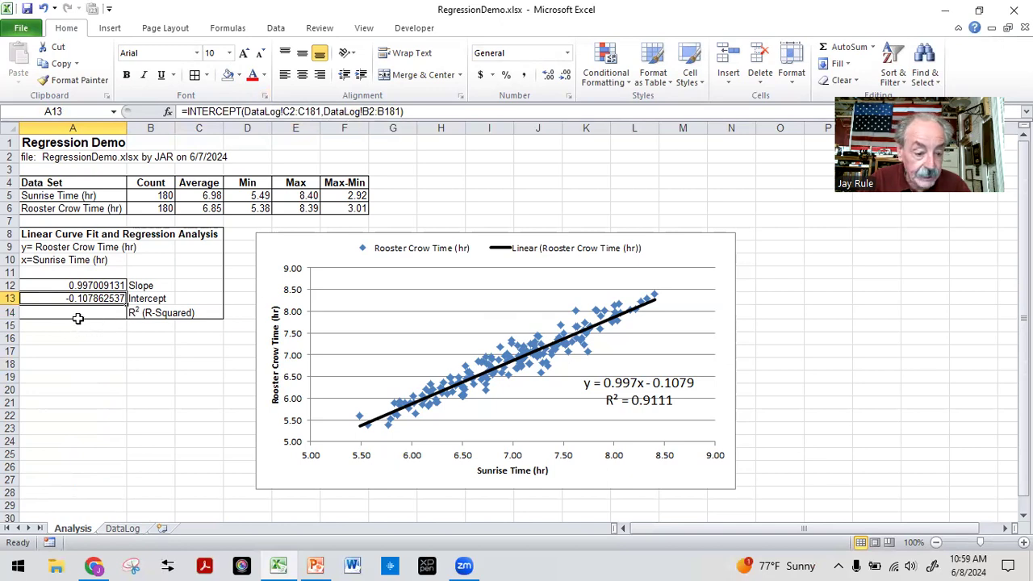
left_click(120, 390)
- Calculate R-squared in A14 with RSQ, using DataLog C2:C181 as known y's and DataLog B2:B181 as known x's
left_click(75, 312)
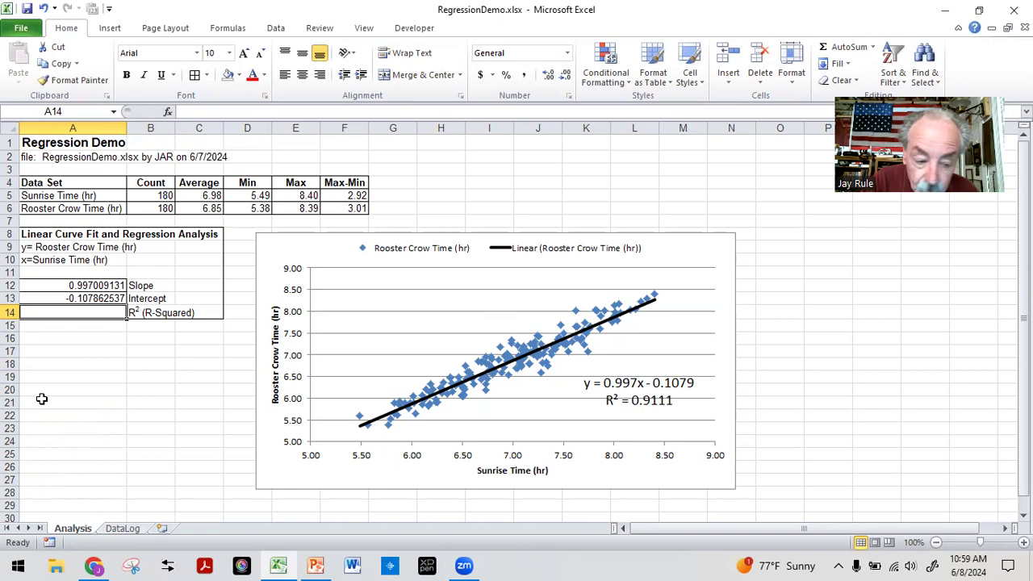
type("=")
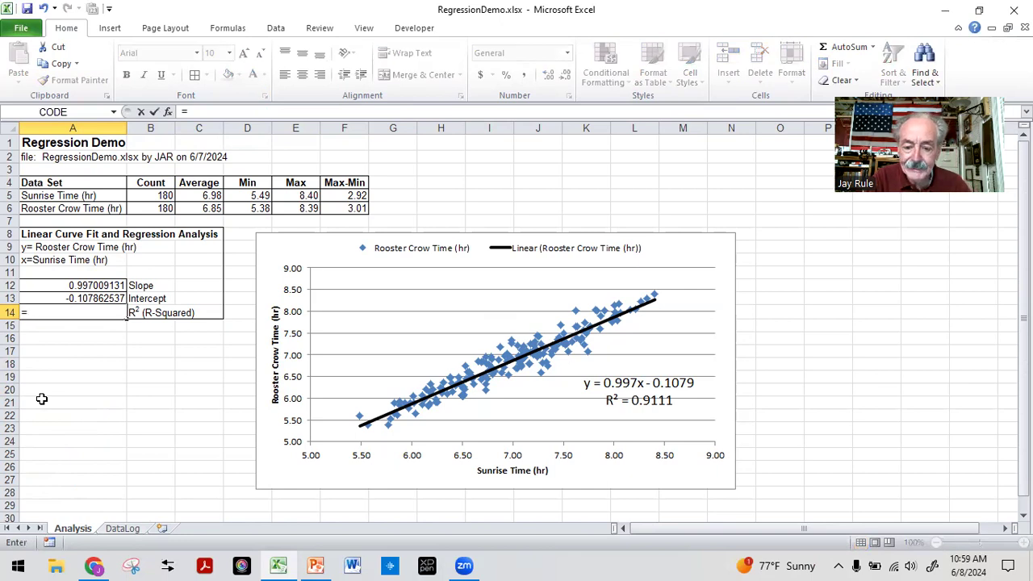
type("r")
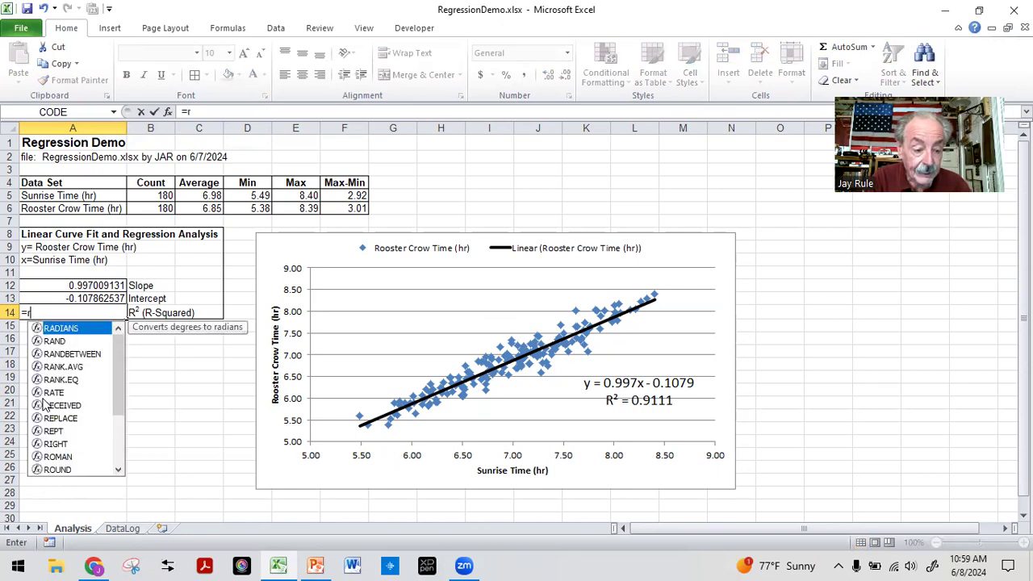
type("sq(")
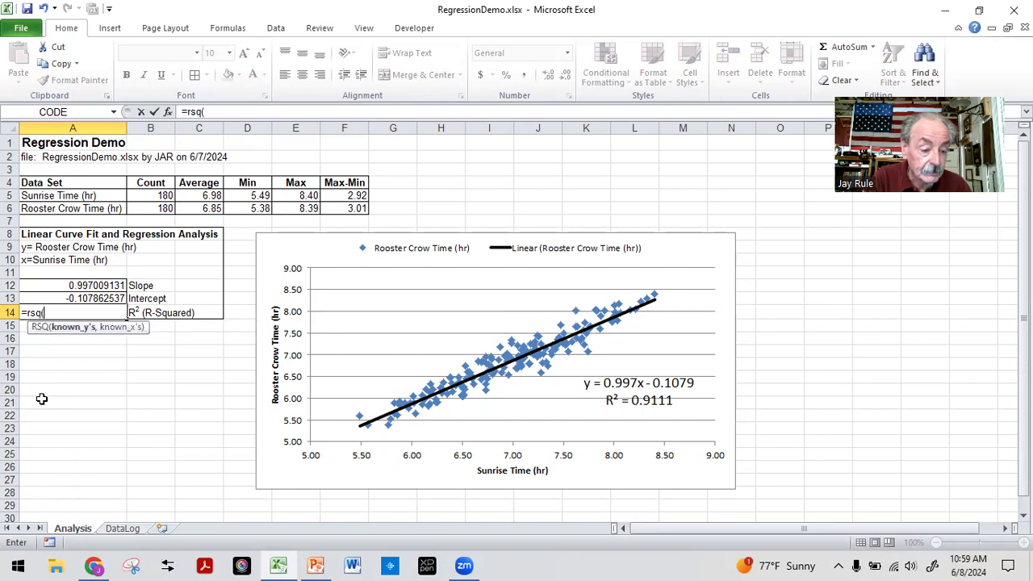
left_click(127, 529)
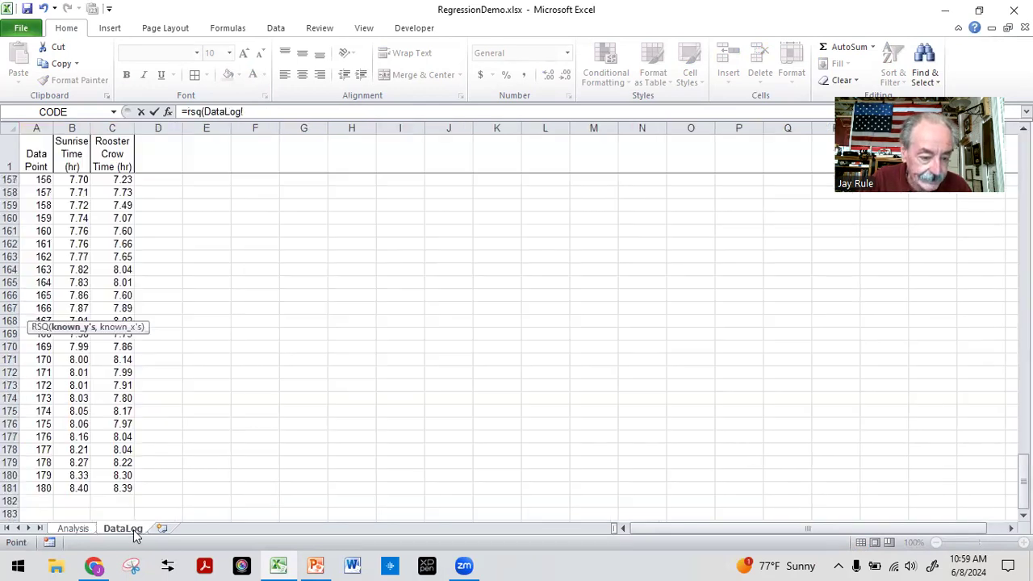
left_click_drag(123, 484, 123, 180)
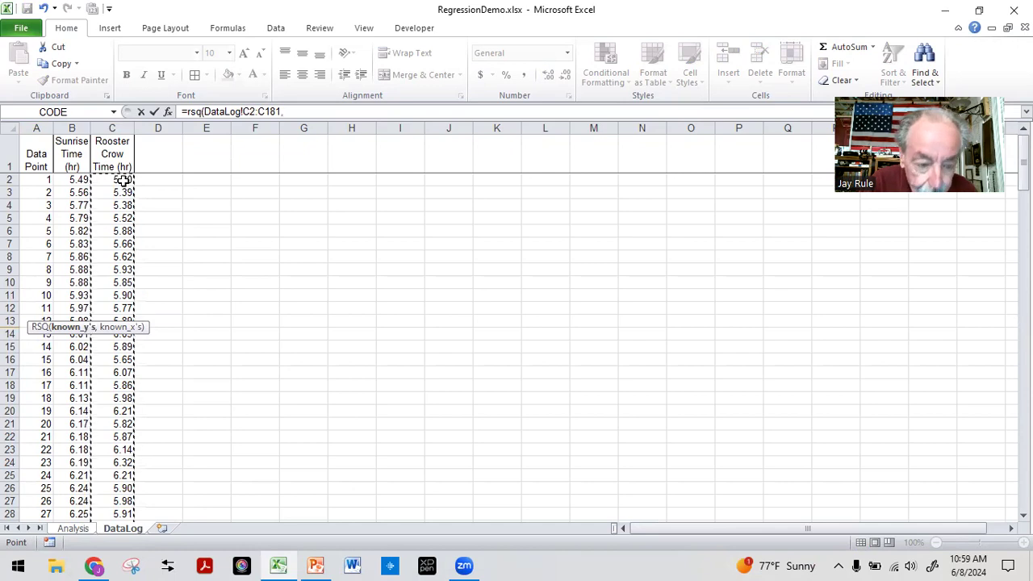
type(",")
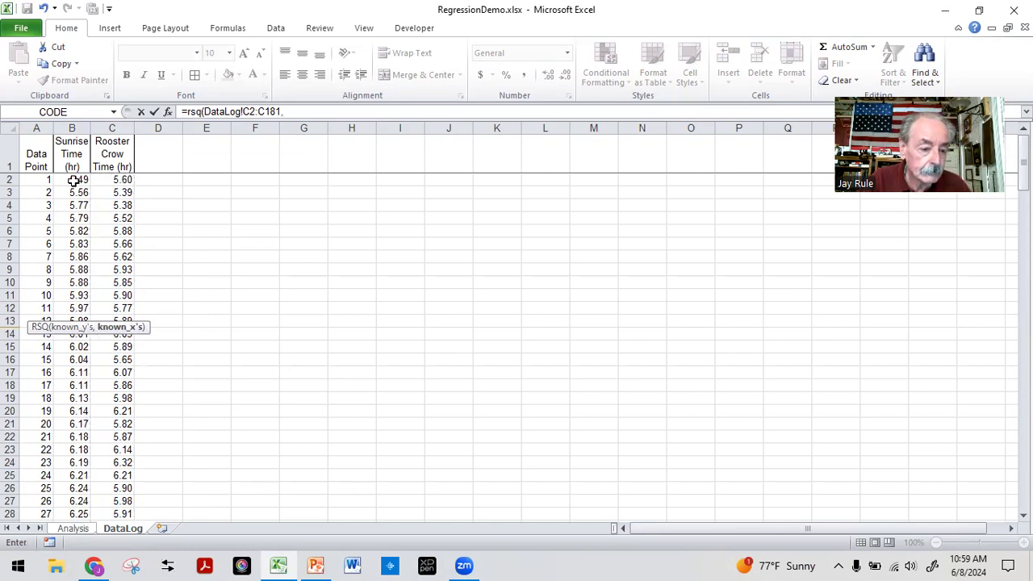
left_click_drag(73, 179, 81, 501)
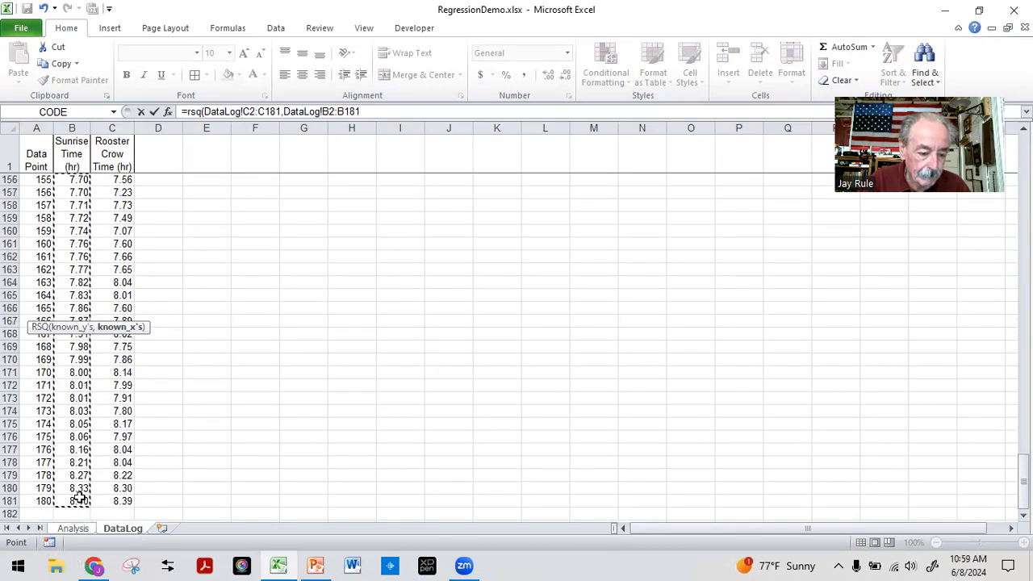
left_click(385, 113)
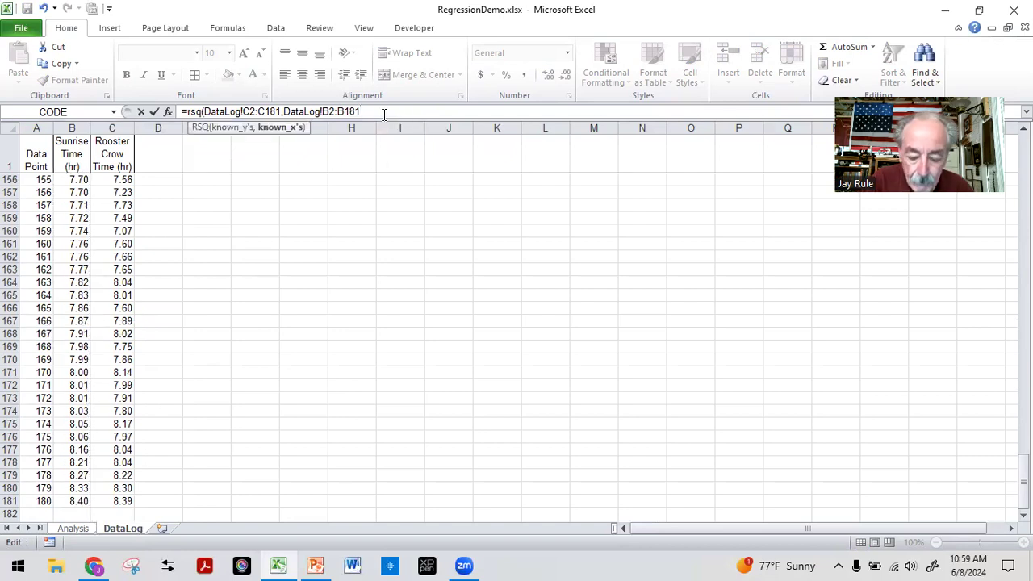
key("Return")
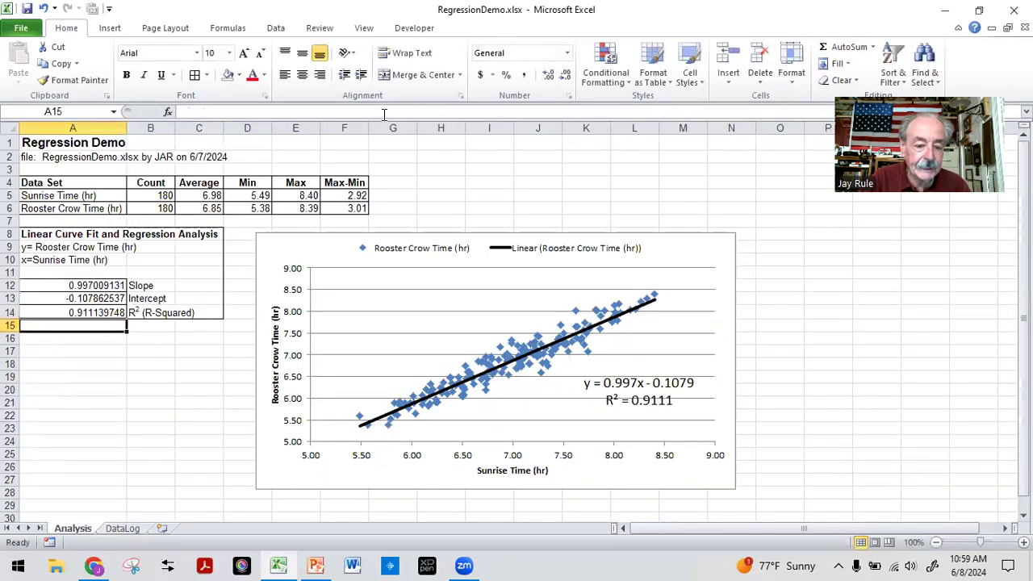
left_click(89, 417)
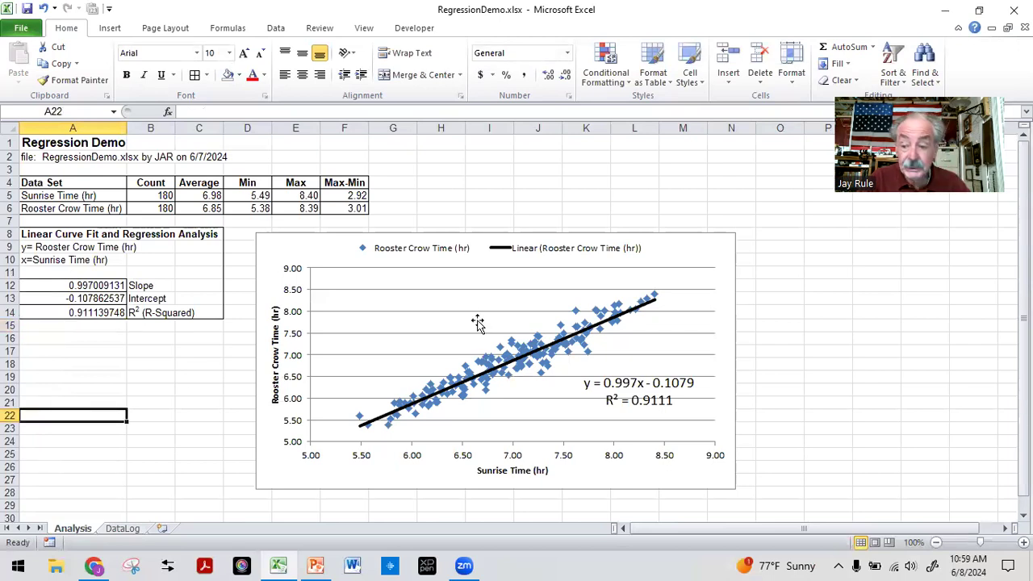
left_click(49, 376)
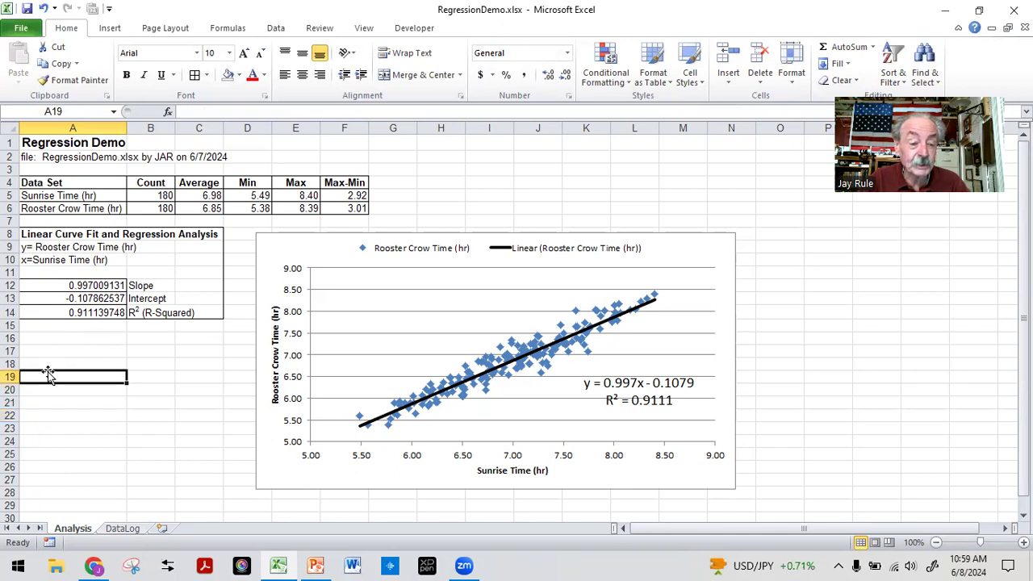
left_click(57, 360)
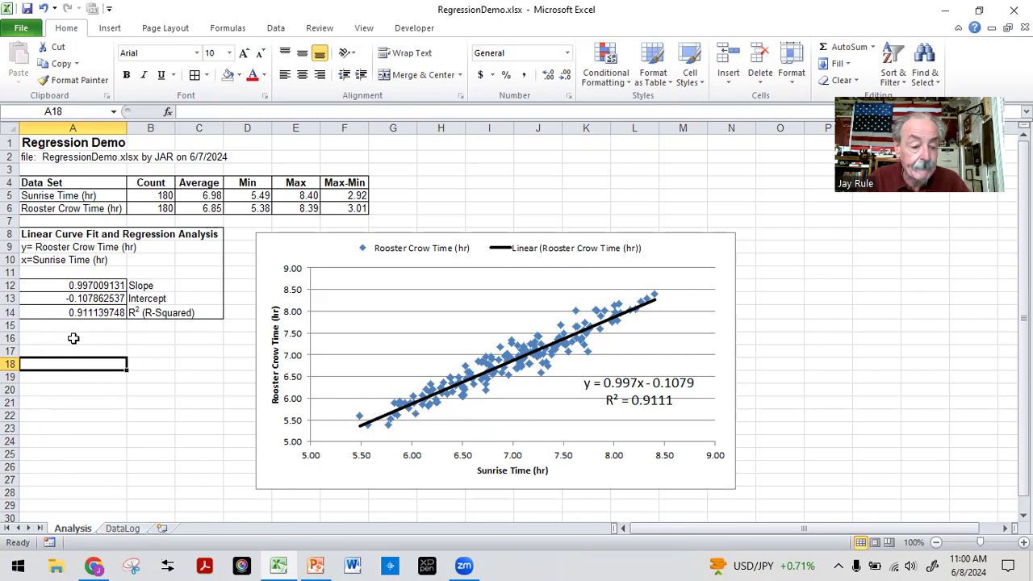
left_click(85, 392)
left_click(65, 351)
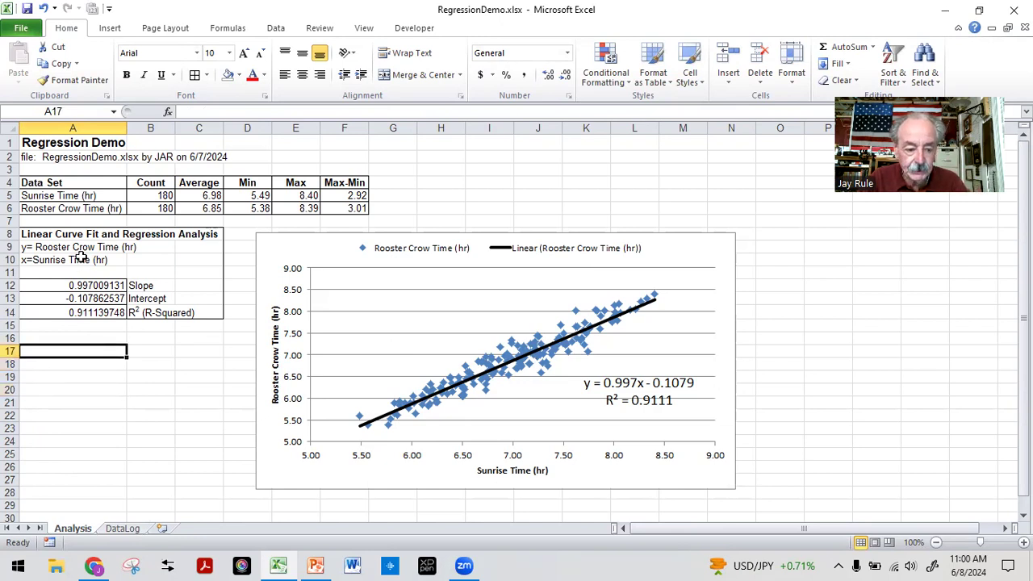
left_click(108, 376)
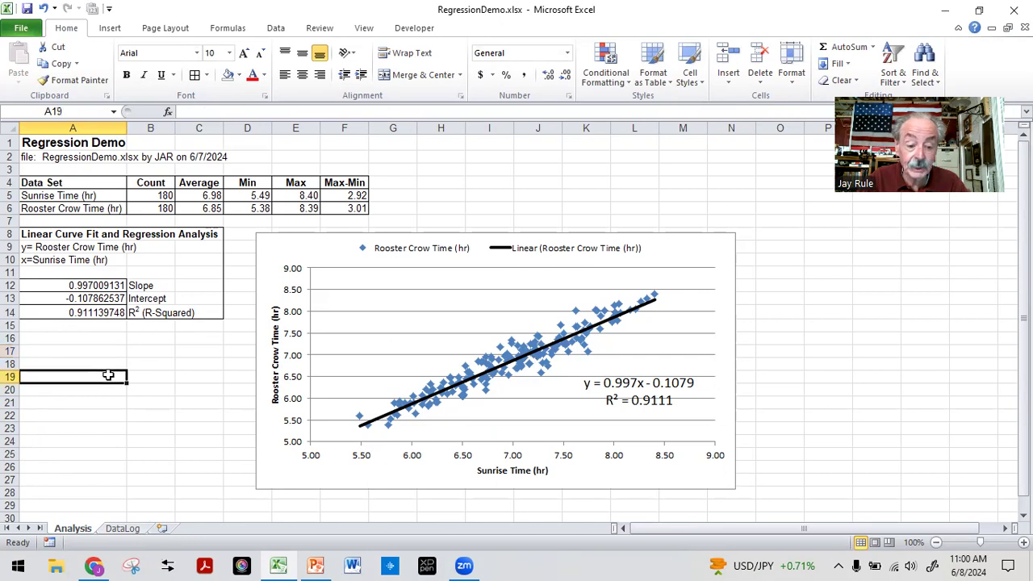
left_click(138, 364)
left_click(85, 370)
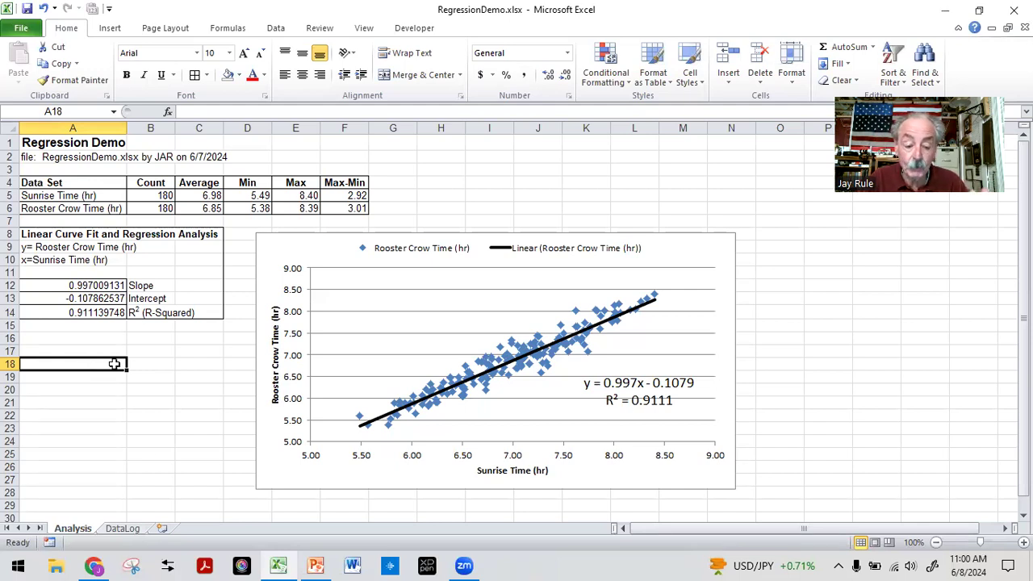
- Look through the sunrise and rooster crow time records on the DataLog sheet and return to the Analysis sheet
left_click(125, 529)
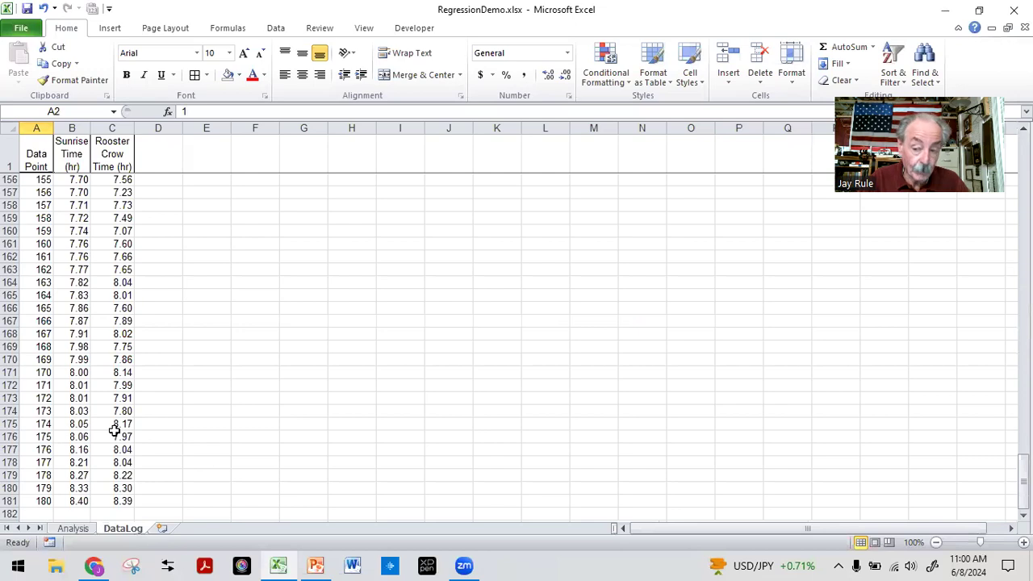
scroll(174, 331, "down", 5)
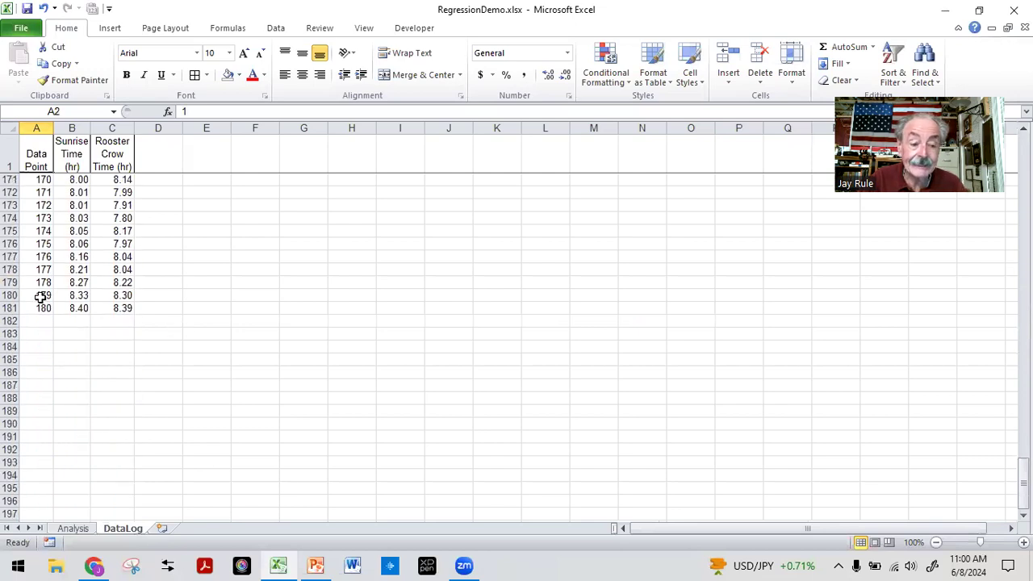
scroll(40, 296, "up", 8)
scroll(40, 295, "up", 18)
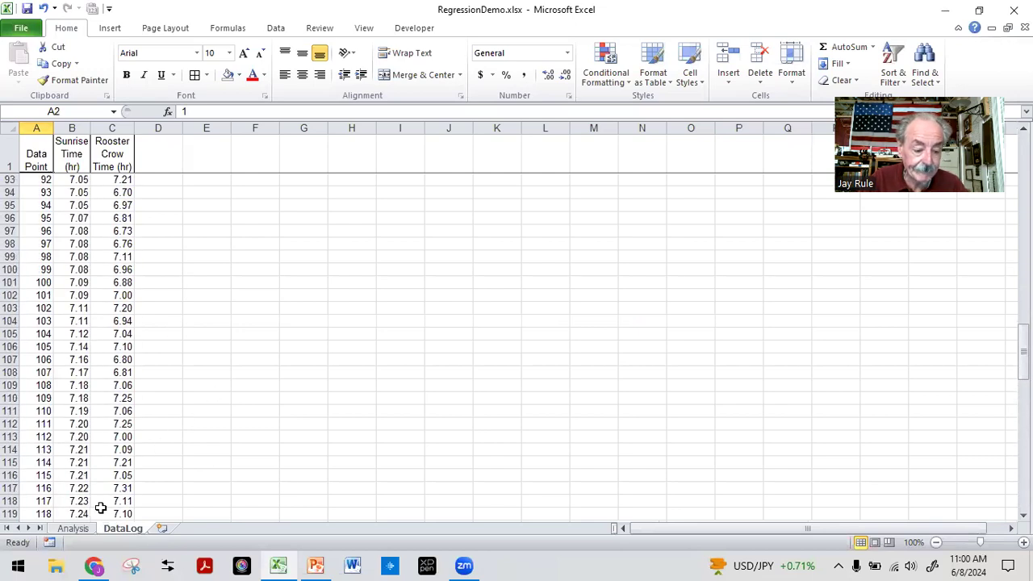
left_click(72, 528)
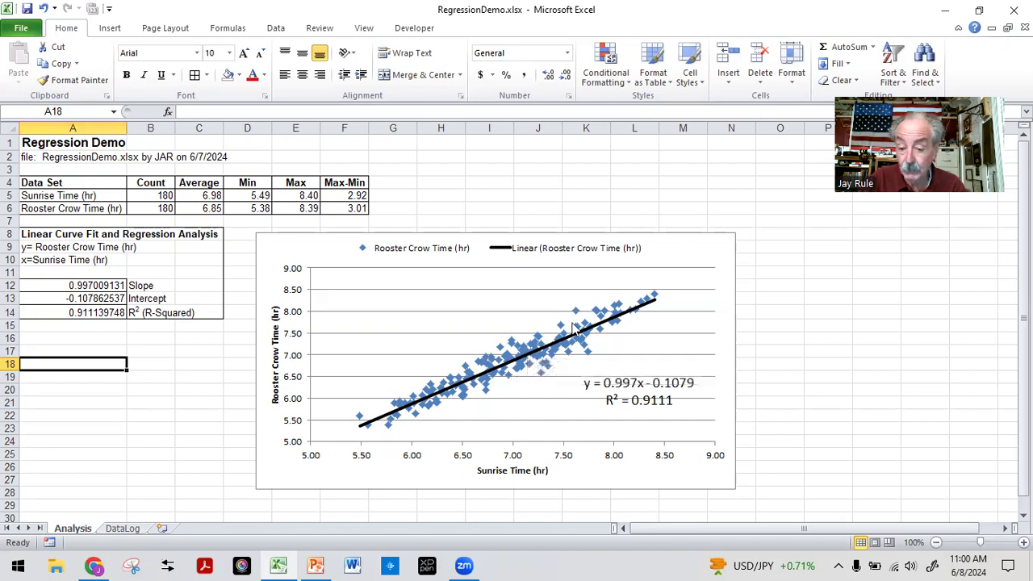
- View the Add Trendline option for the chart's Rooster Crow Time series without applying it
right_click(517, 349)
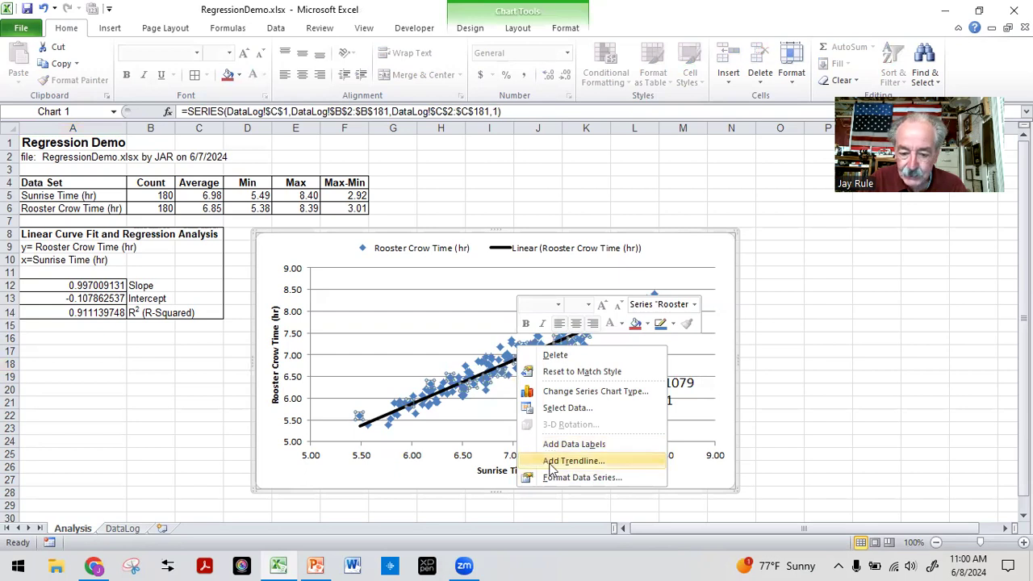
left_click(162, 358)
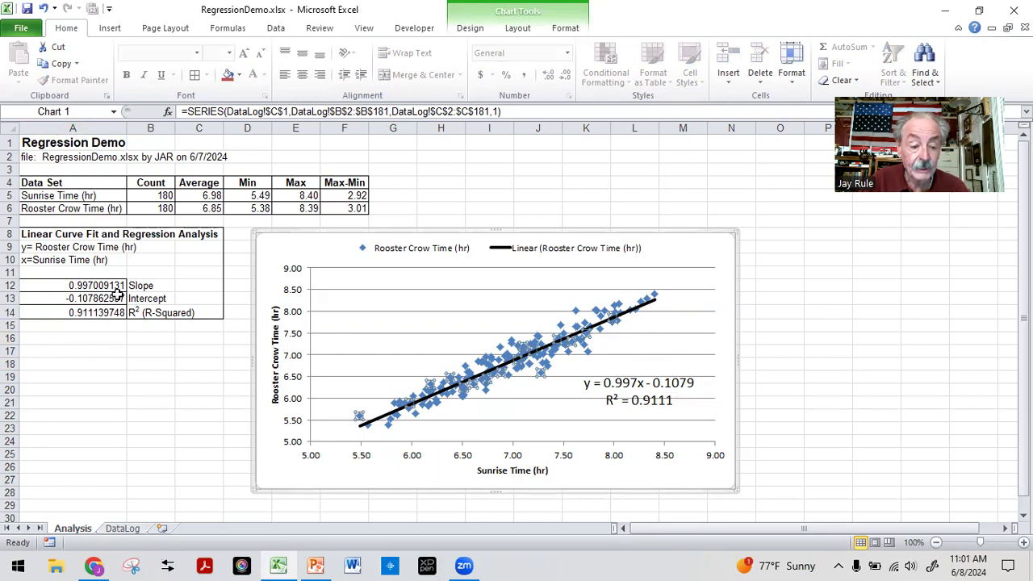
left_click(109, 362)
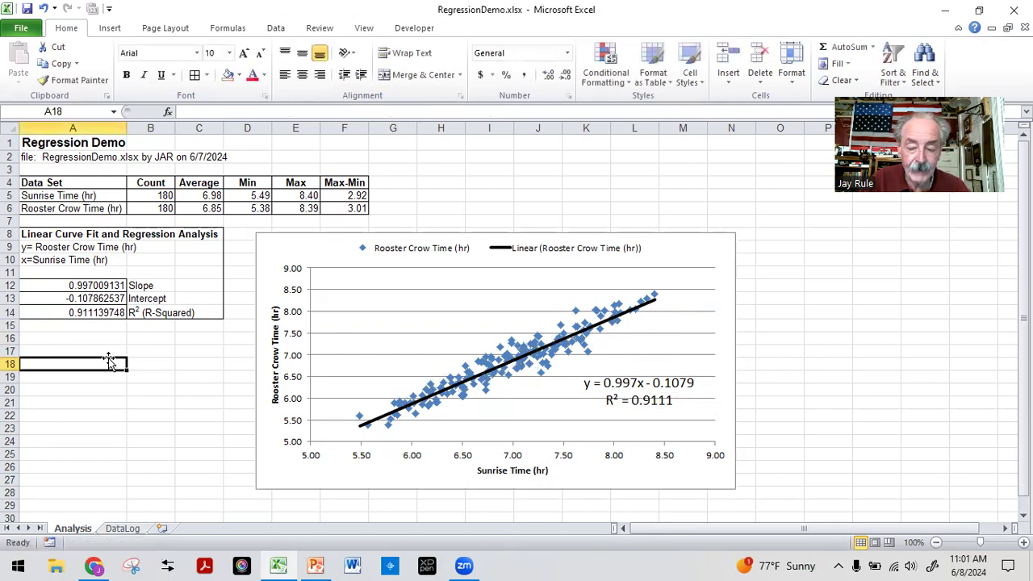
- Review the slope, intercept and R-squared formulas in A12, A13 and A14
left_click(45, 288)
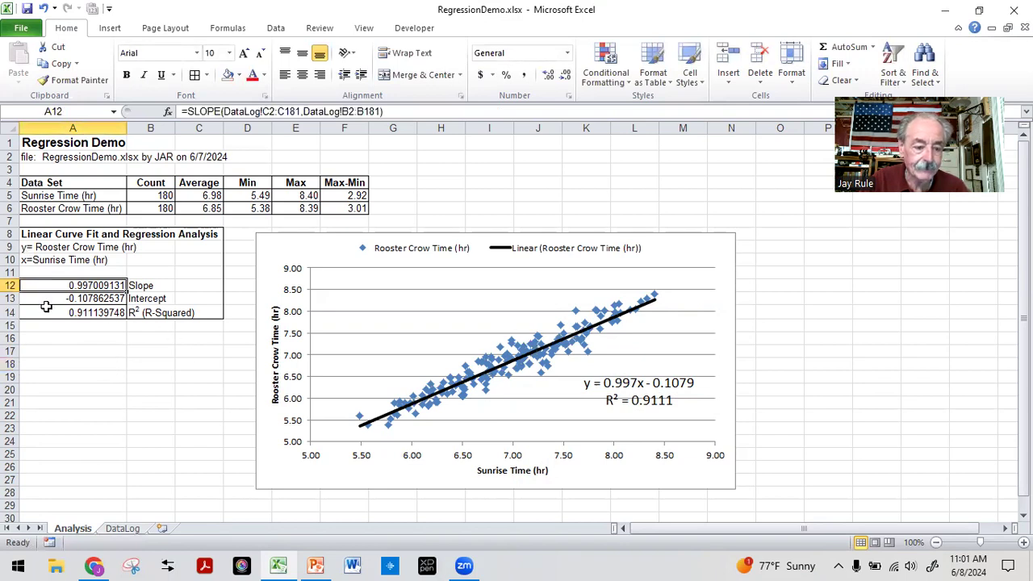
left_click(46, 301)
left_click(67, 284)
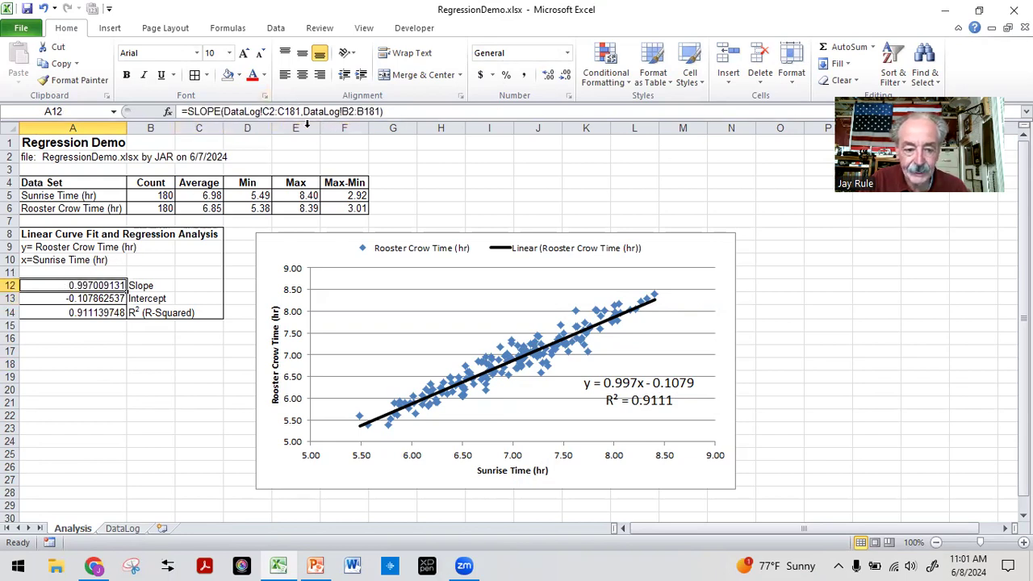
left_click(95, 298)
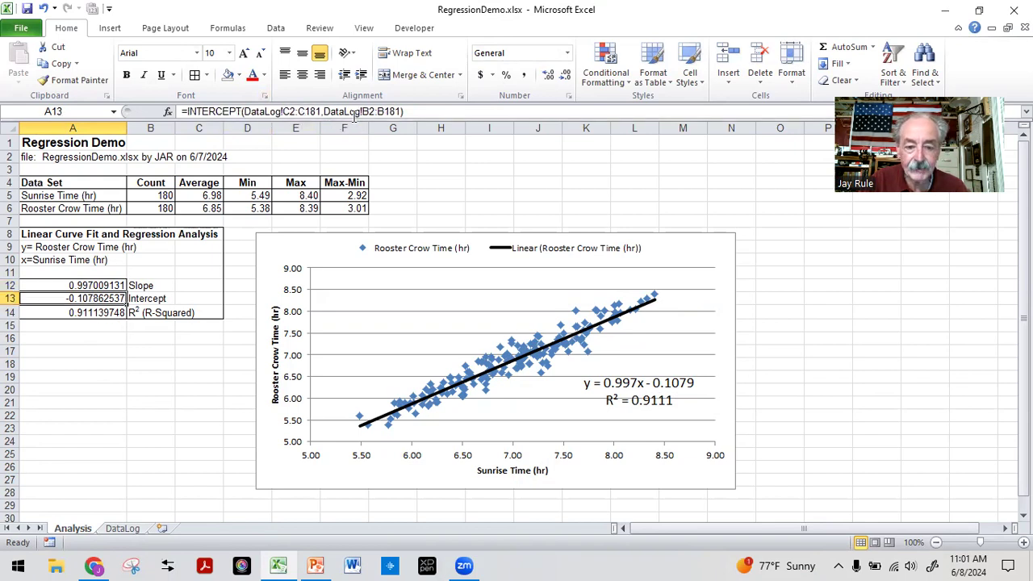
left_click(94, 316)
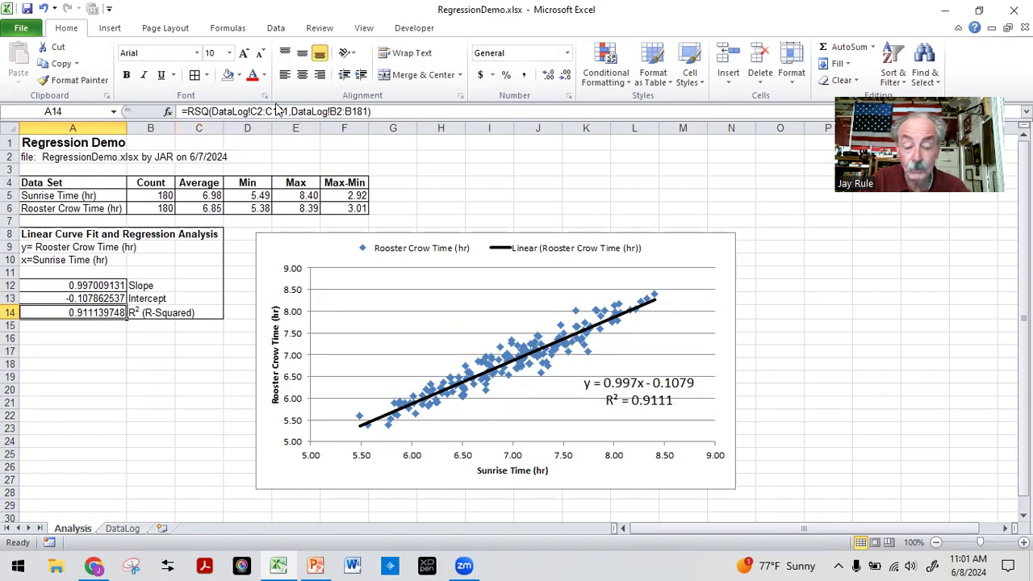
- Save the RegressionDemo workbook and minimize its window
left_click(97, 368)
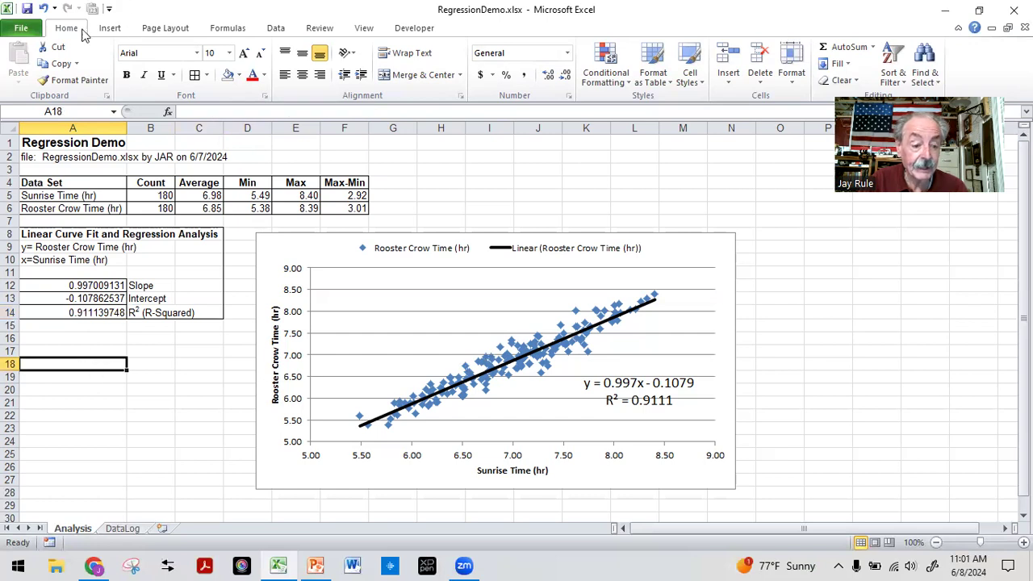
left_click(26, 9)
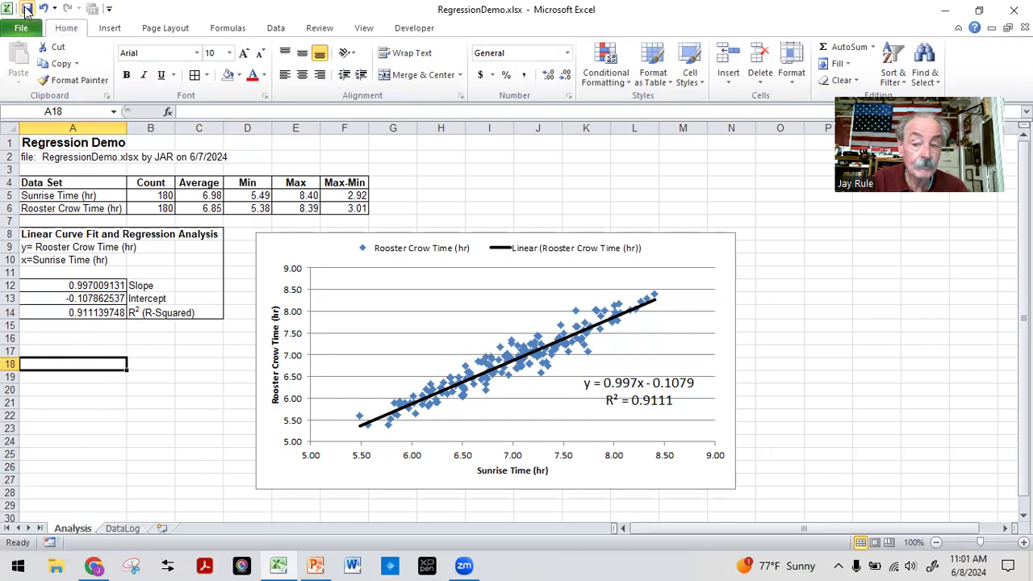
left_click(947, 13)
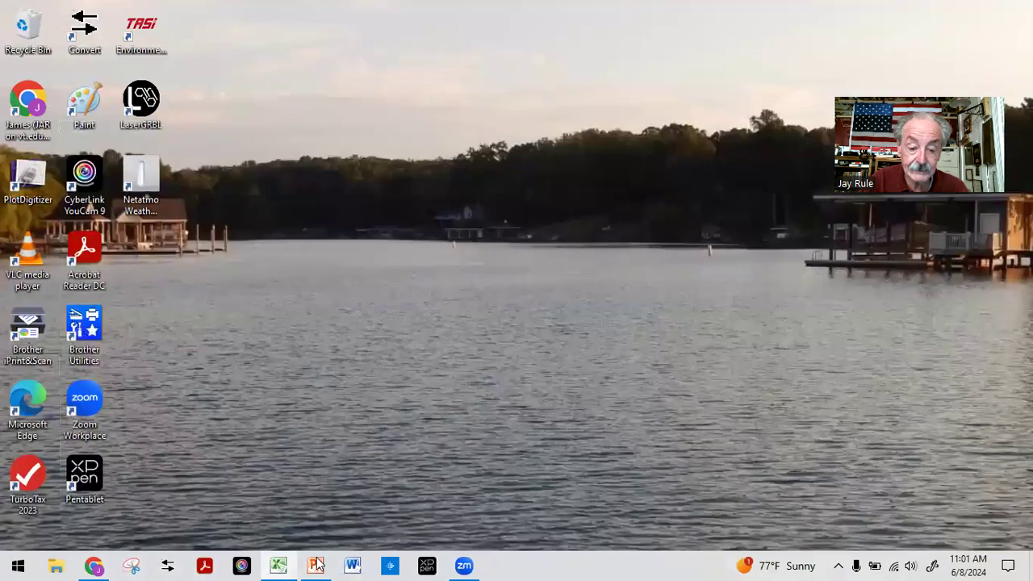
- Switch to the Excel100RegressionDemo presentation in PowerPoint, start the slide show from slide 5 and advance to the "What is R²?" slide
left_click(317, 565)
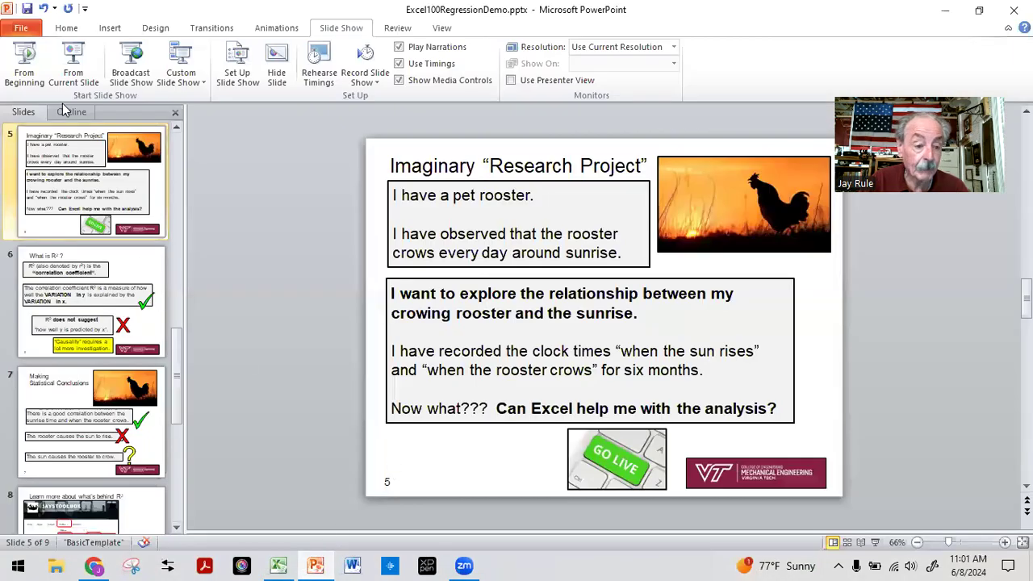
left_click(70, 59)
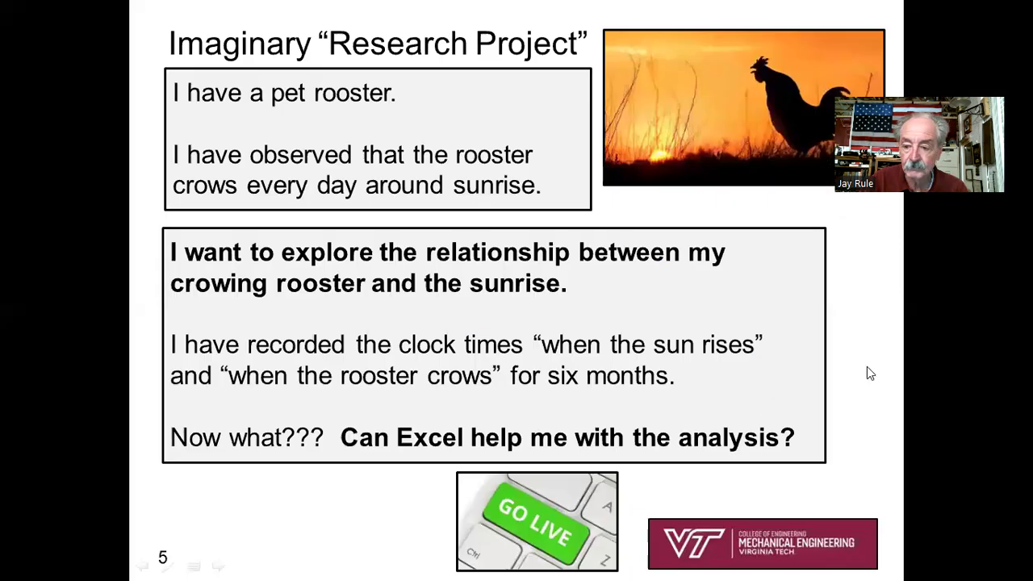
left_click(828, 382)
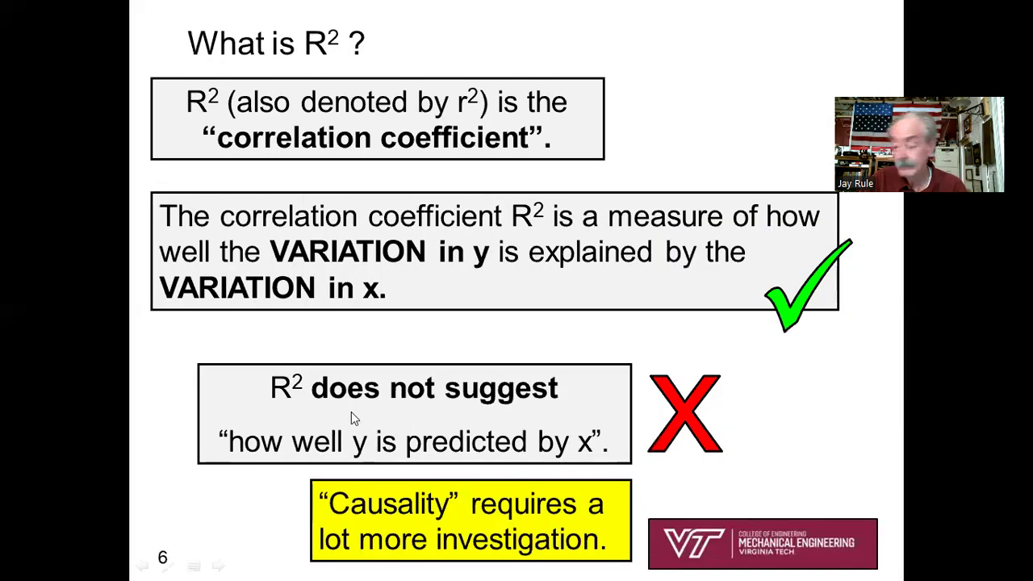